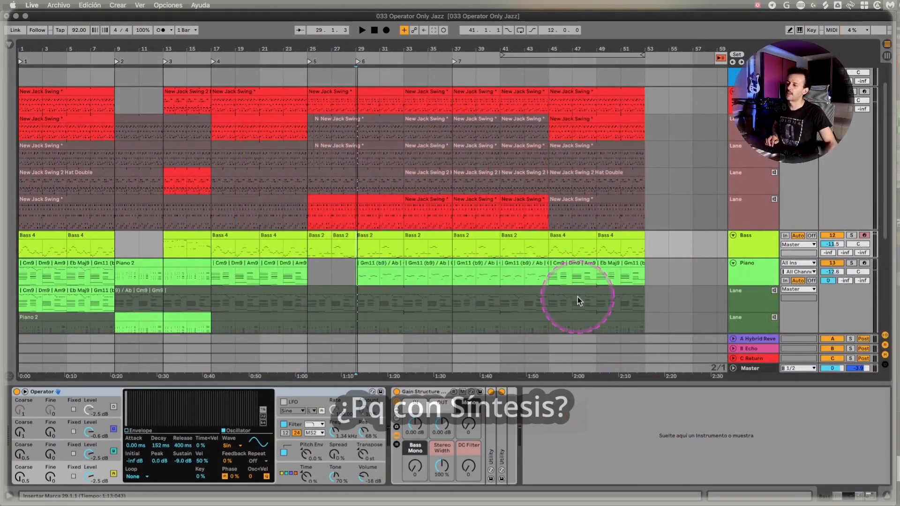
Select bars 29 to 33 of the New Jack Swing drum clip, zoom to that range and play it.
left_click(357, 108)
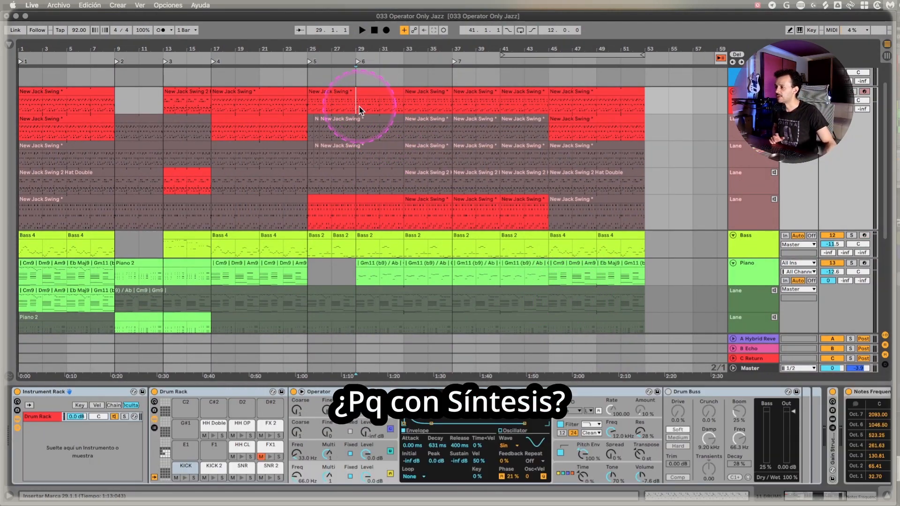
left_click_drag(356, 107, 402, 107)
key("z")
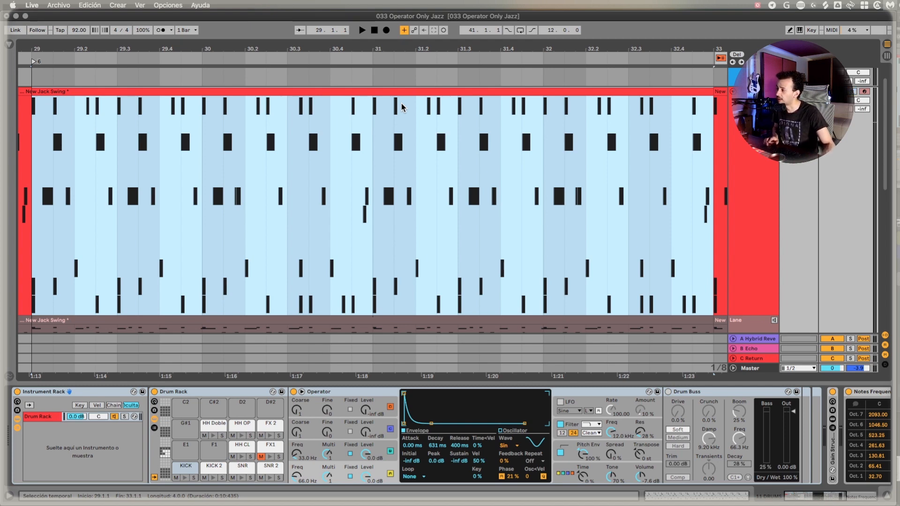
key("space")
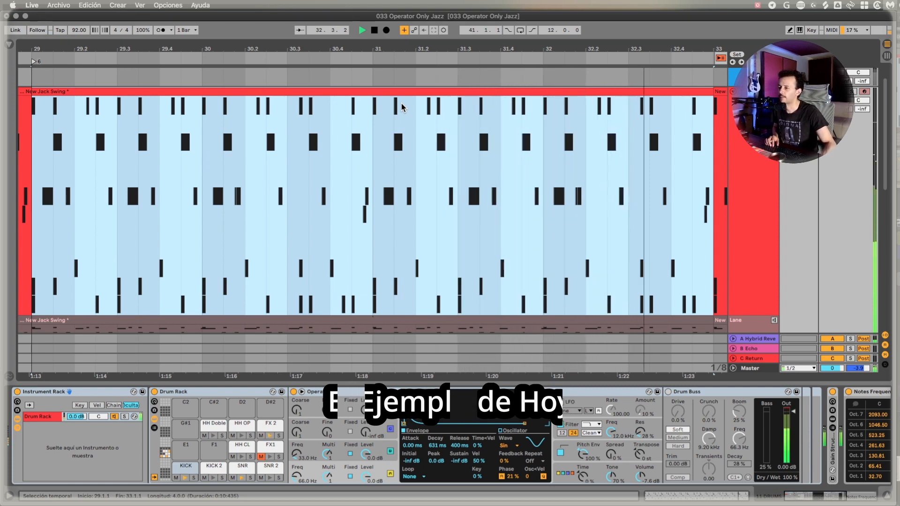
left_click(412, 107)
key("space")
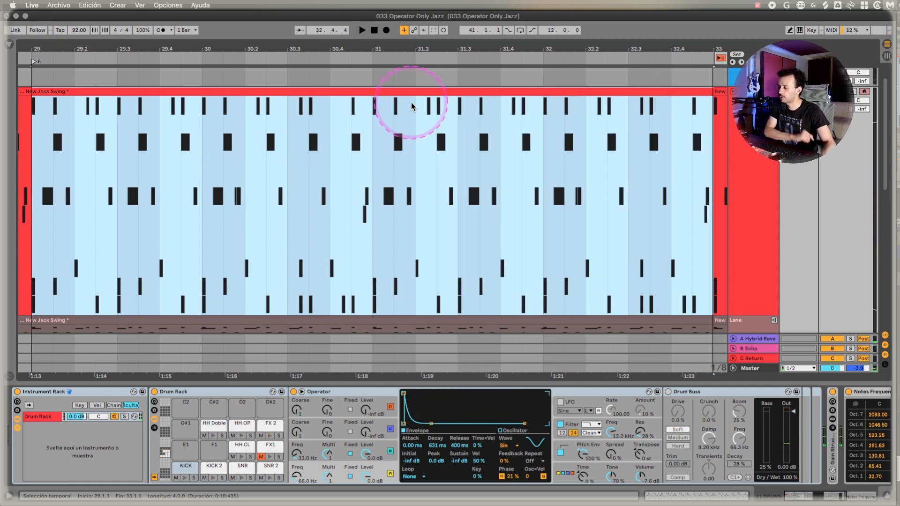
Delete the Drum Buss effect from the drum track's device chain.
left_click(558, 318)
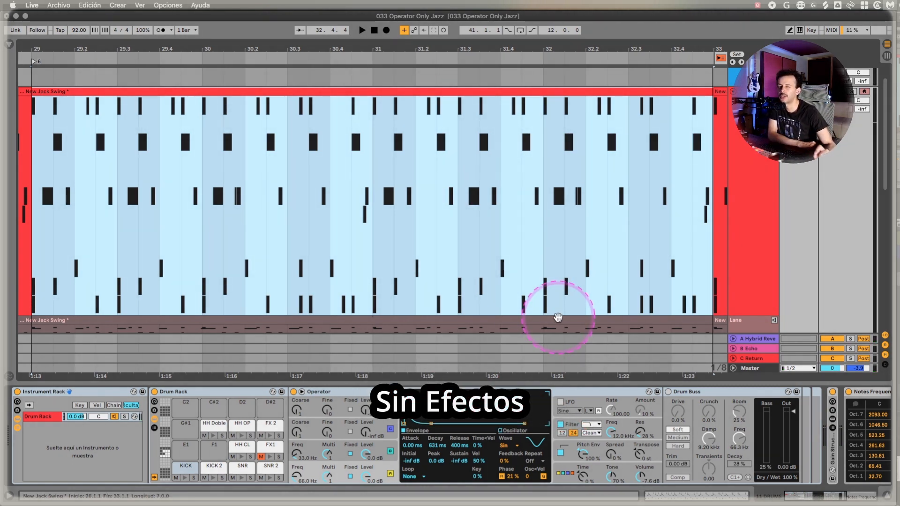
left_click(688, 397)
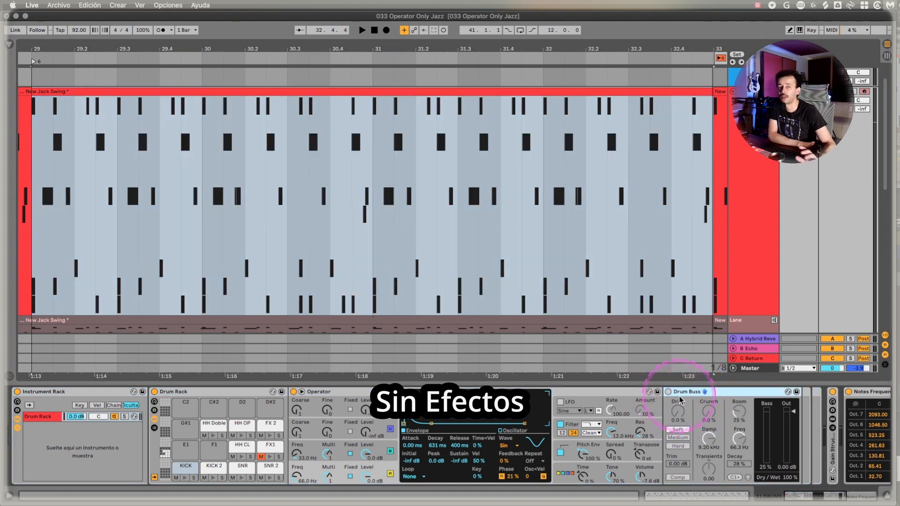
left_click(740, 439)
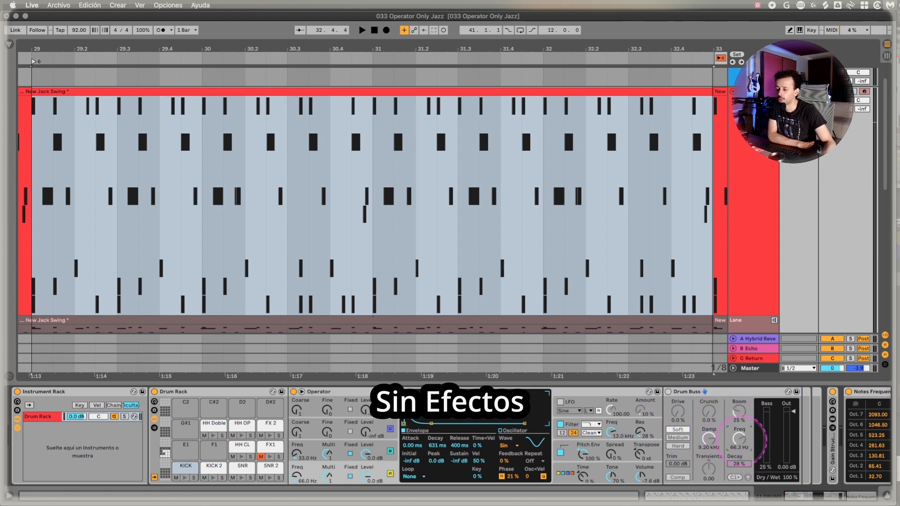
left_click(737, 393)
key("Delete")
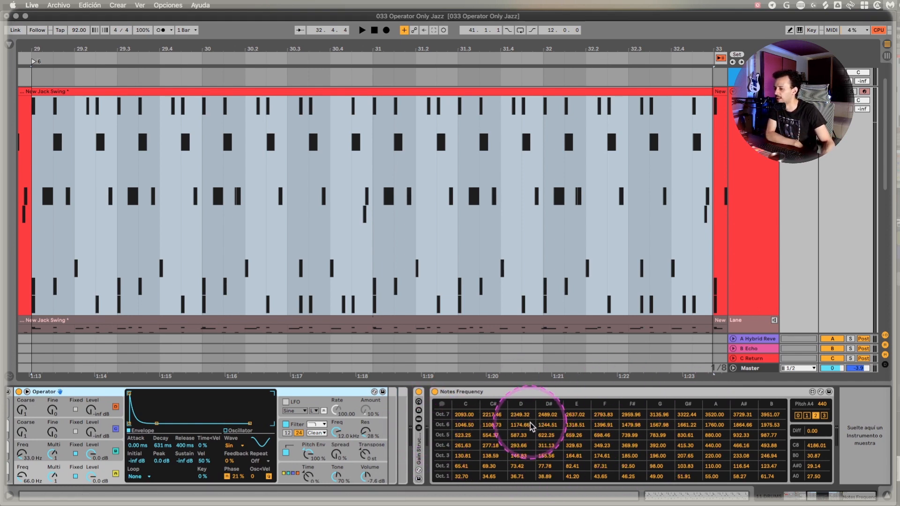
Ungroup the Instrument Rack so the Drum Rack sits directly on the drum track.
left_click(530, 423)
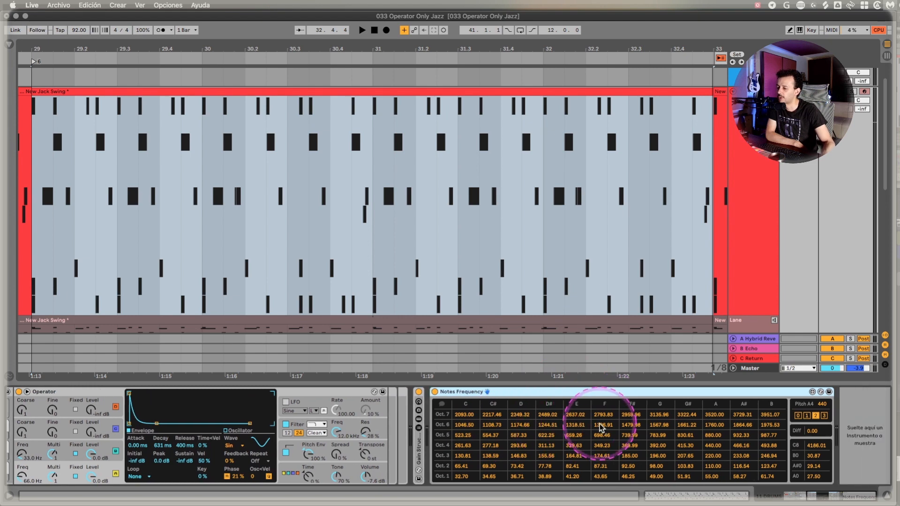
scroll(553, 427, "left", 6)
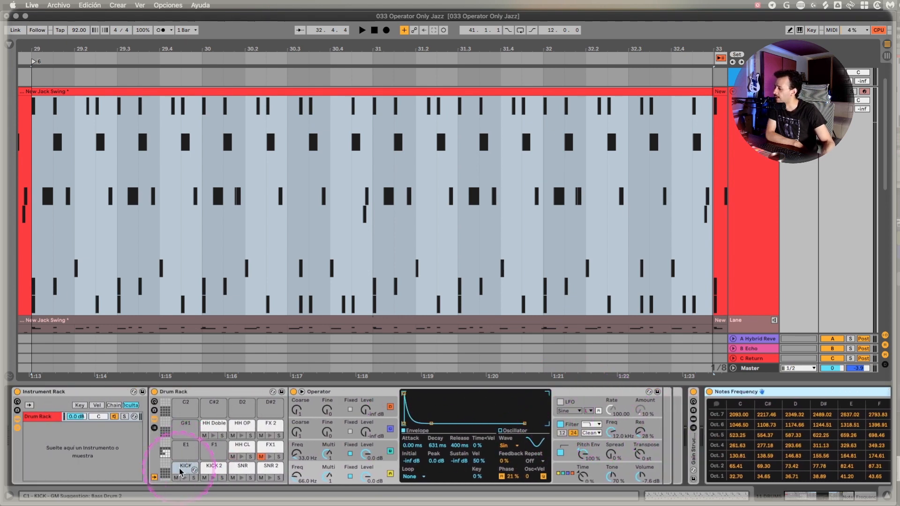
left_click(105, 393)
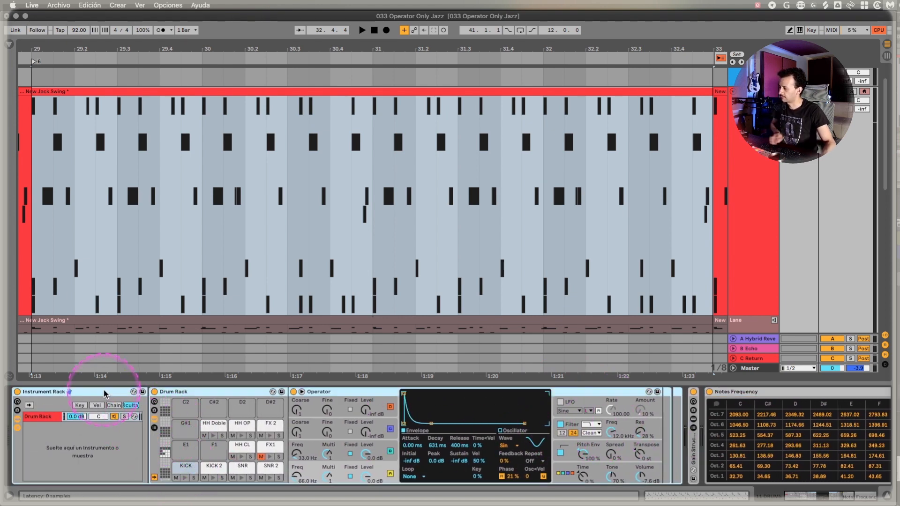
key("Delete")
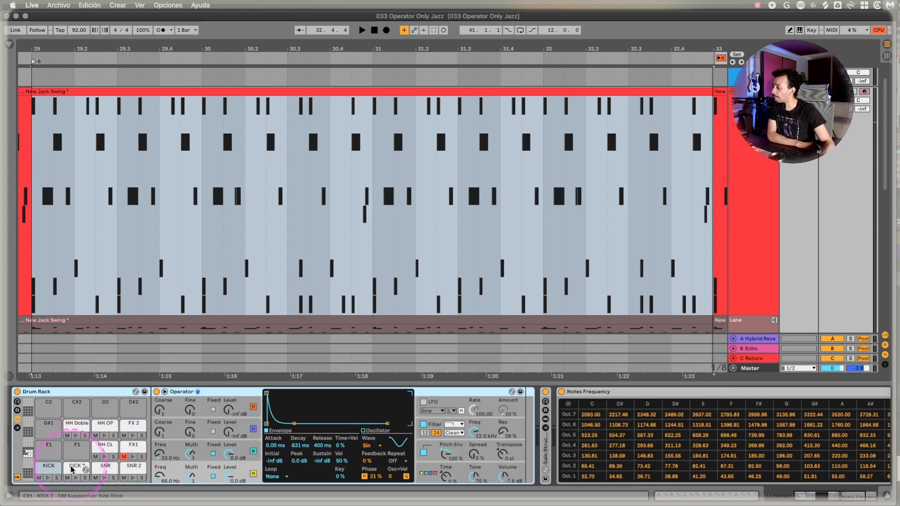
Look through the kick pads of the Drum Rack and the drum clip's notes.
left_click(49, 466)
left_click(69, 469)
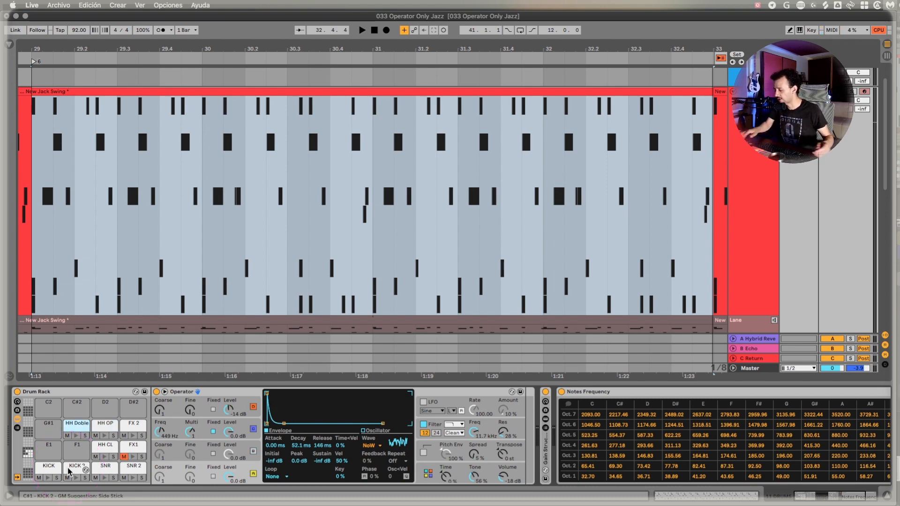
left_click(637, 335)
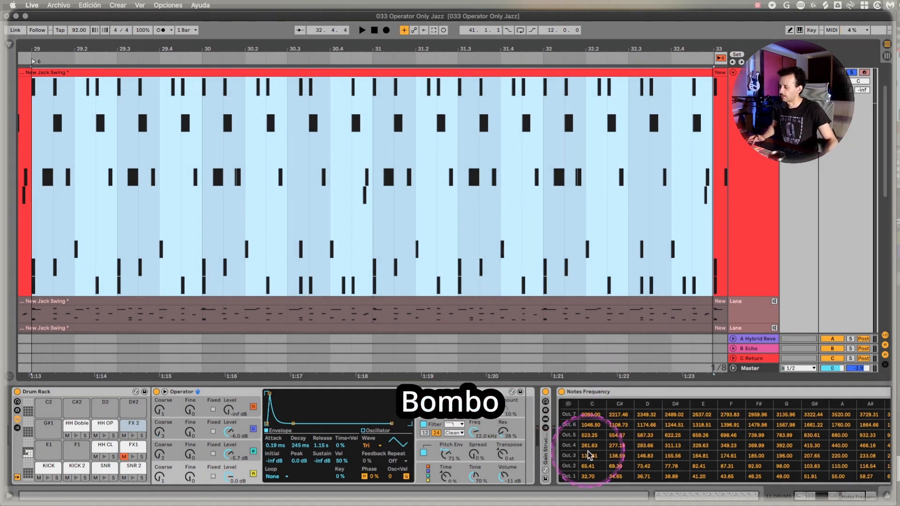
Switch off oscillators D and C in the KICK pad's Operator and show the settings of oscillators A and B.
left_click(237, 394)
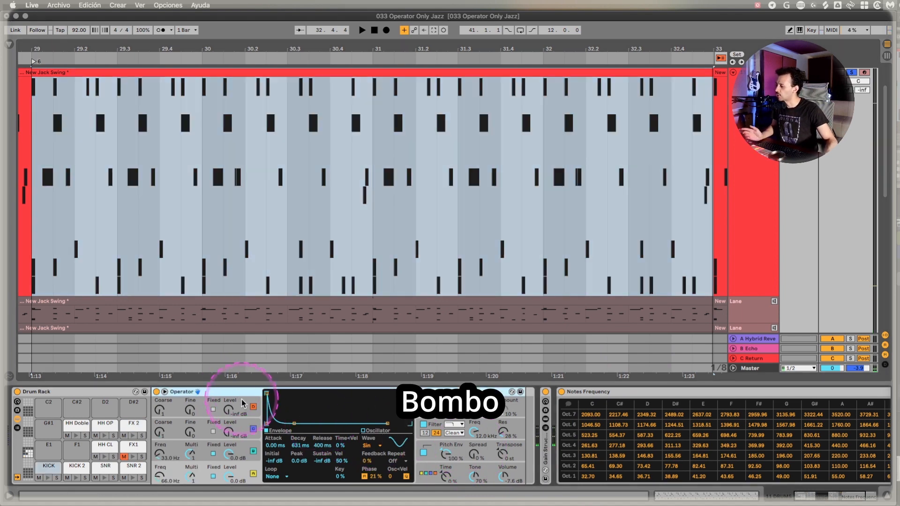
left_click(253, 407)
left_click(254, 429)
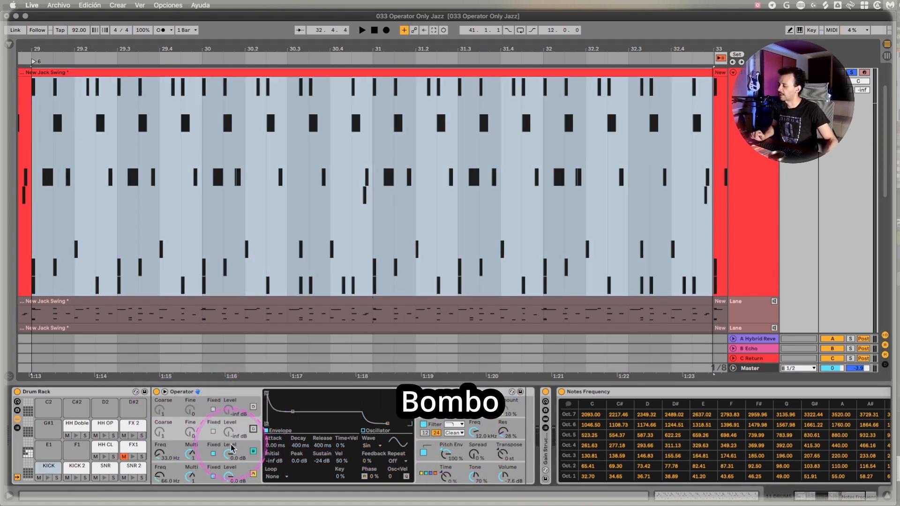
left_click(243, 471)
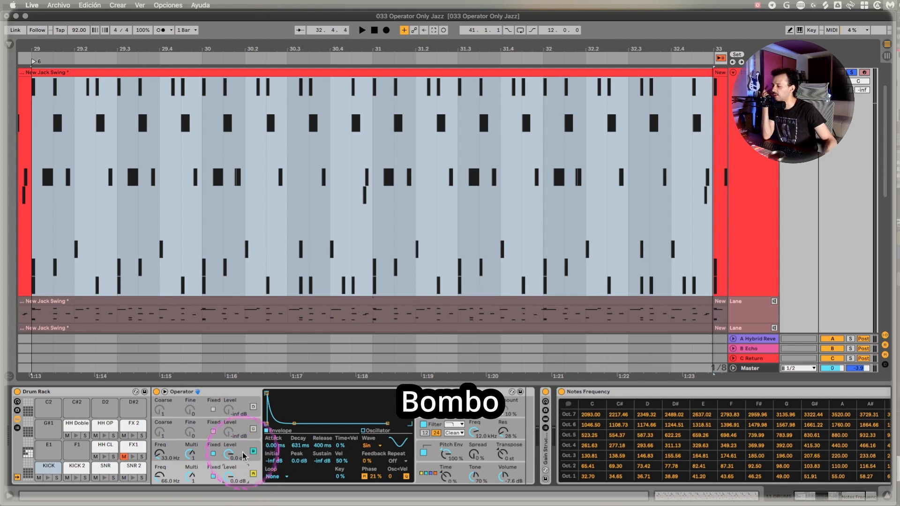
left_click(243, 454)
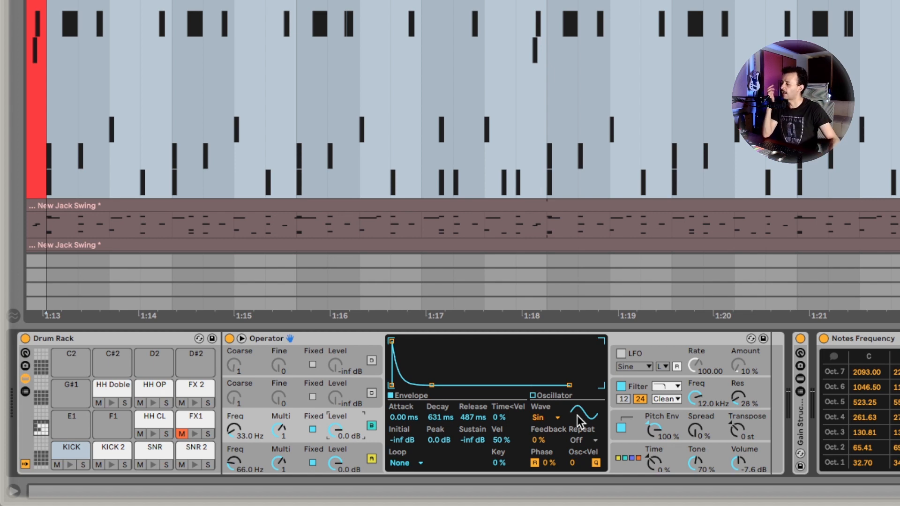
Switch off oscillator A and set oscillator D's Coarse to 8 in the KICK pad's Operator.
left_click(370, 457)
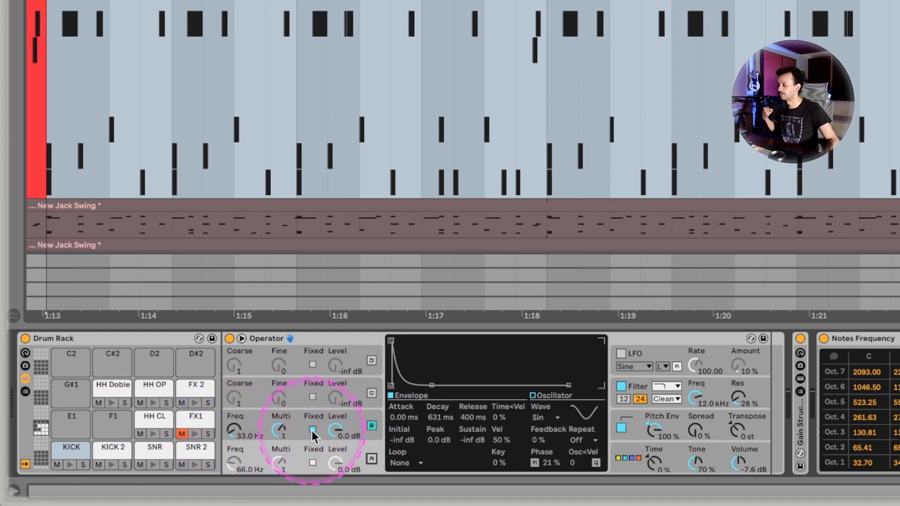
left_click_drag(237, 366, 237, 371)
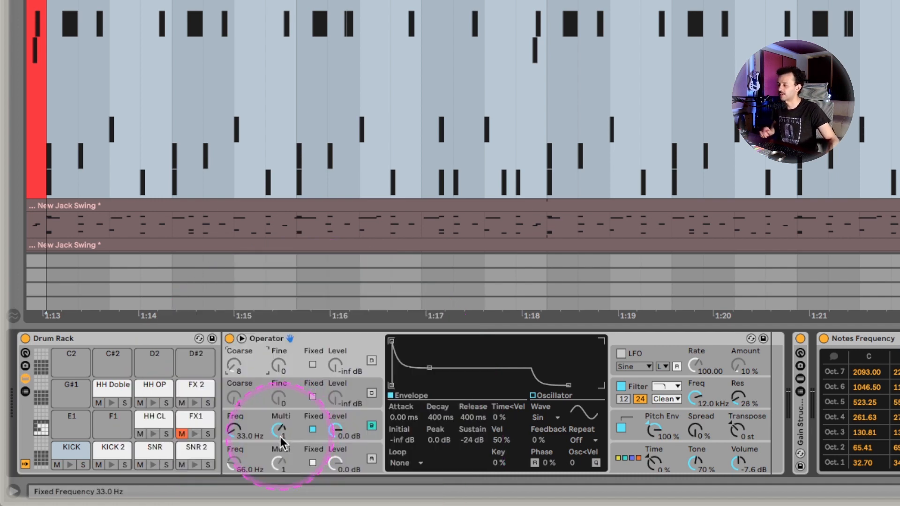
left_click(67, 448)
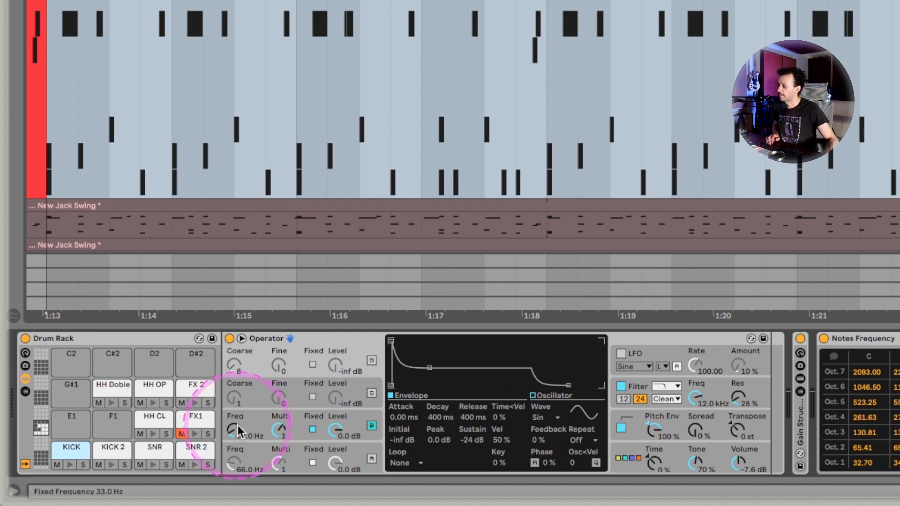
Show oscillator B's settings and compare the kick with oscillator A switched on and off.
left_click(295, 429)
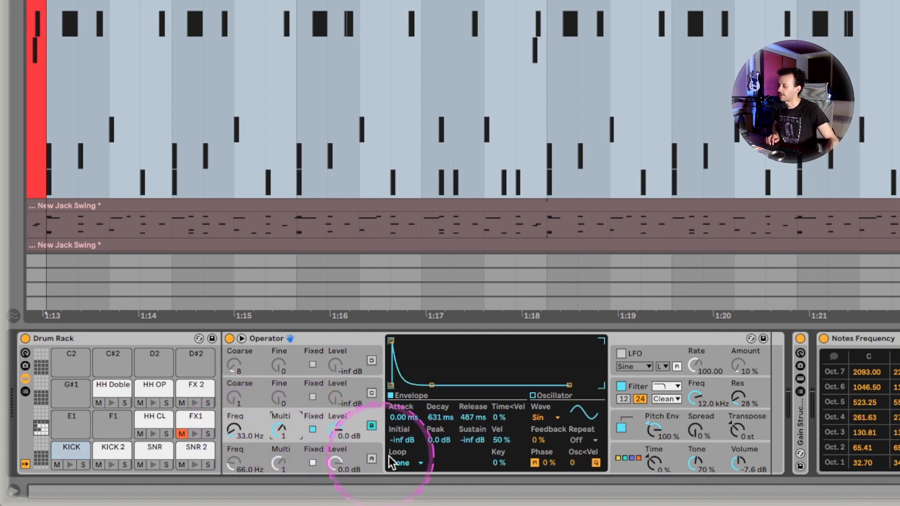
left_click(372, 458)
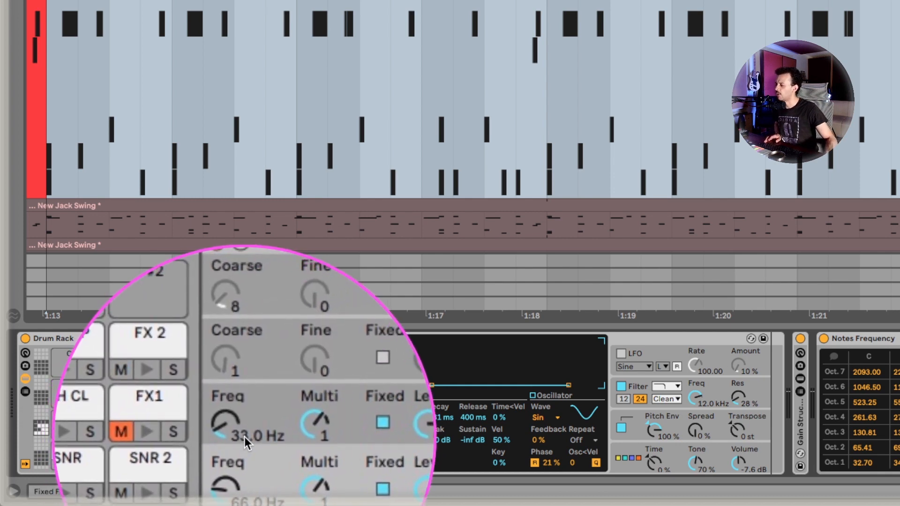
left_click(372, 459)
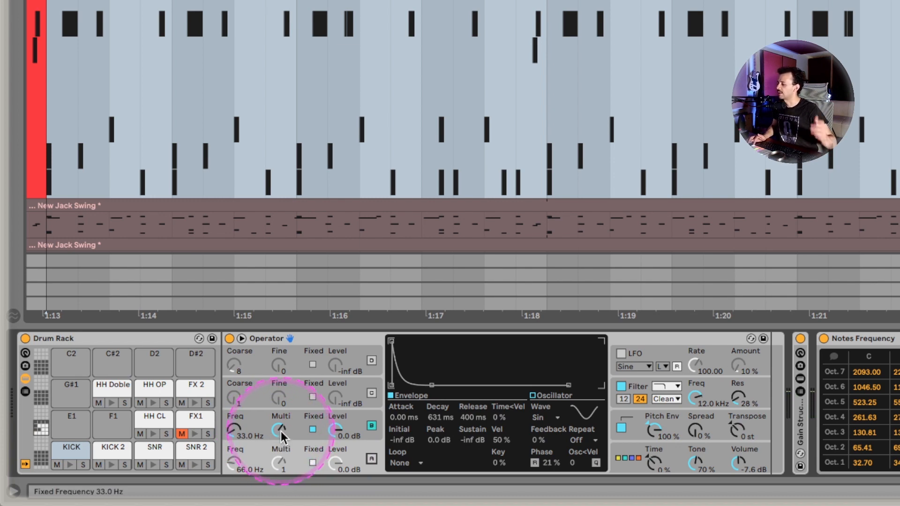
Try oscillator B's Multi at 0.1, 1 and 10 to compare the kick's pitch.
left_click_drag(280, 432, 280, 443)
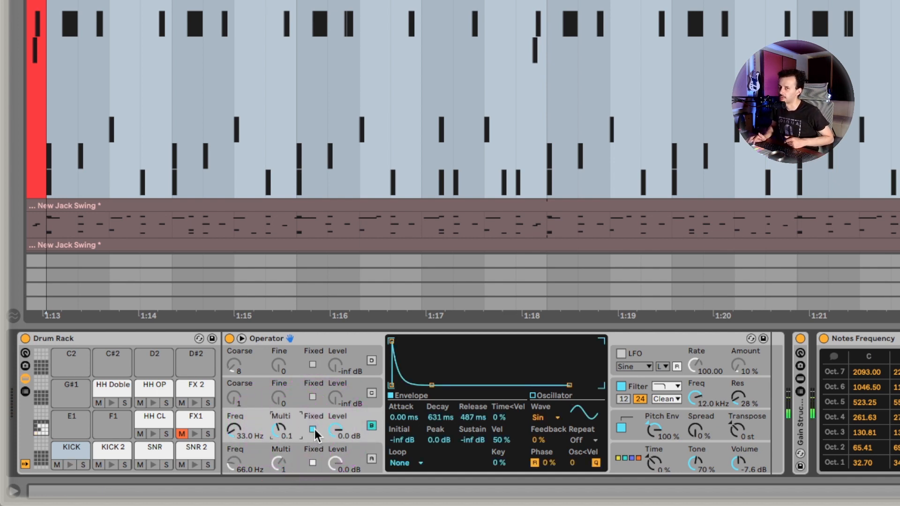
key("Up")
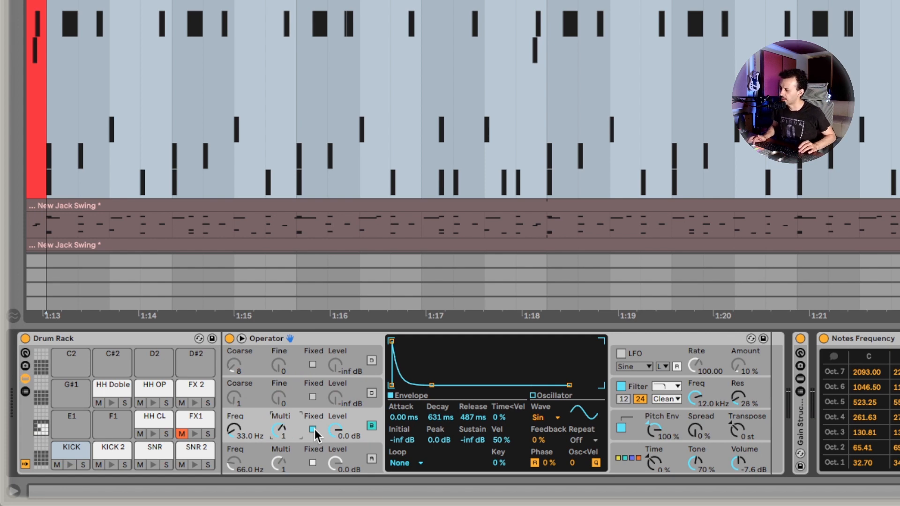
key("Up")
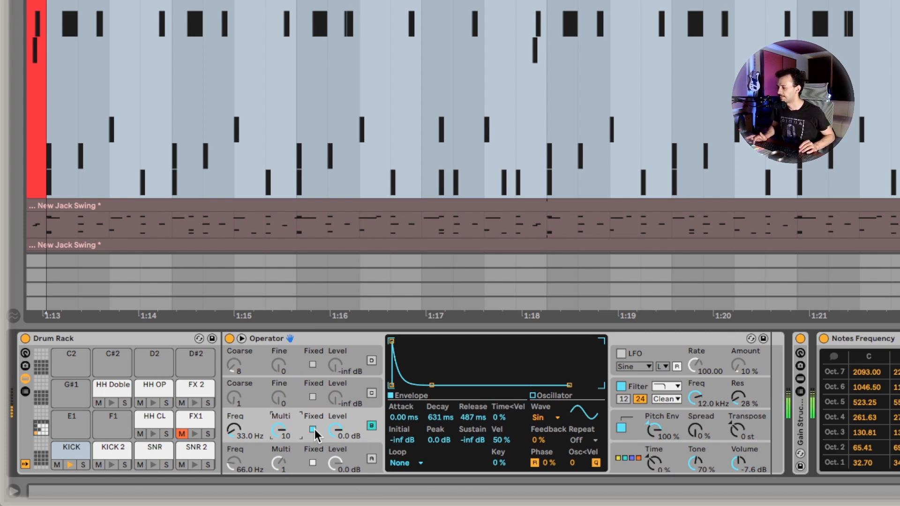
Set oscillator B's fixed frequency to 66 Hz and its Multi to 0.1.
left_click(234, 429)
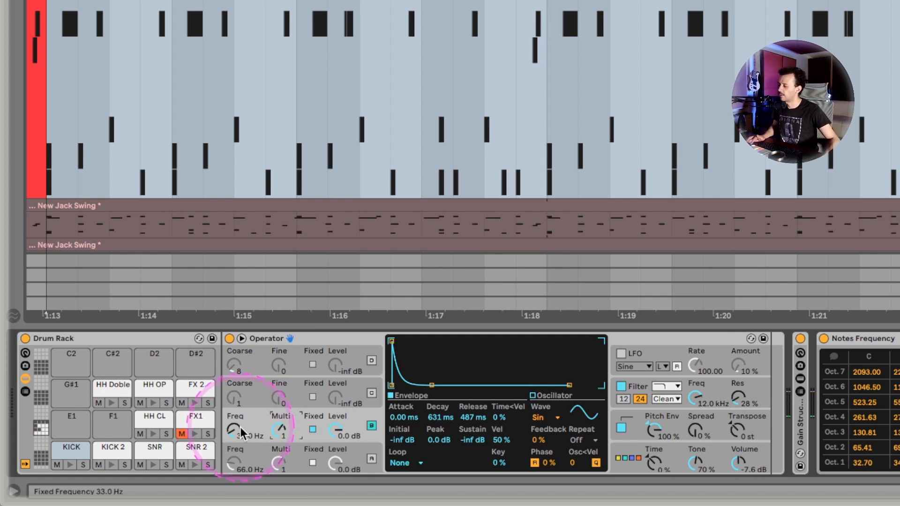
type("66")
key("Return")
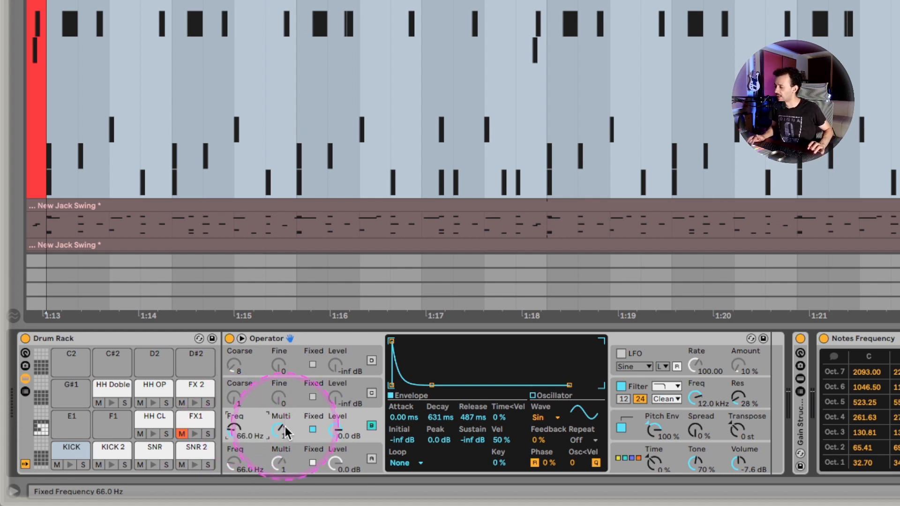
left_click(285, 427)
key("Down")
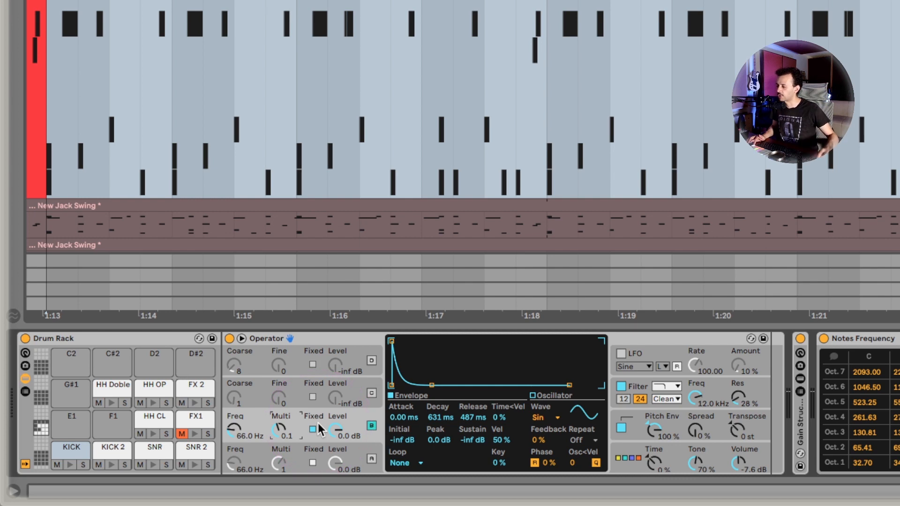
Compare oscillator B's fixed frequency at 33 Hz and 66 Hz, and leave it set to 33 Hz.
left_click(233, 427)
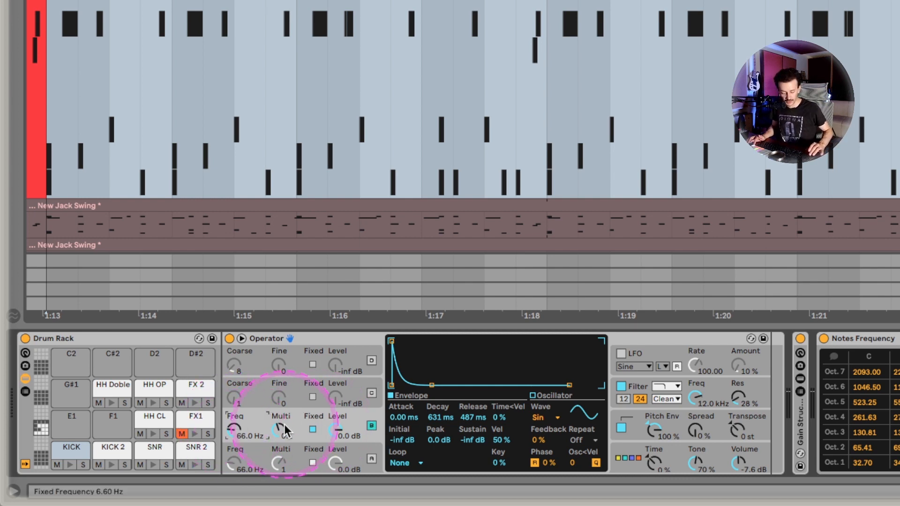
type("33")
key("Return")
left_click(231, 431)
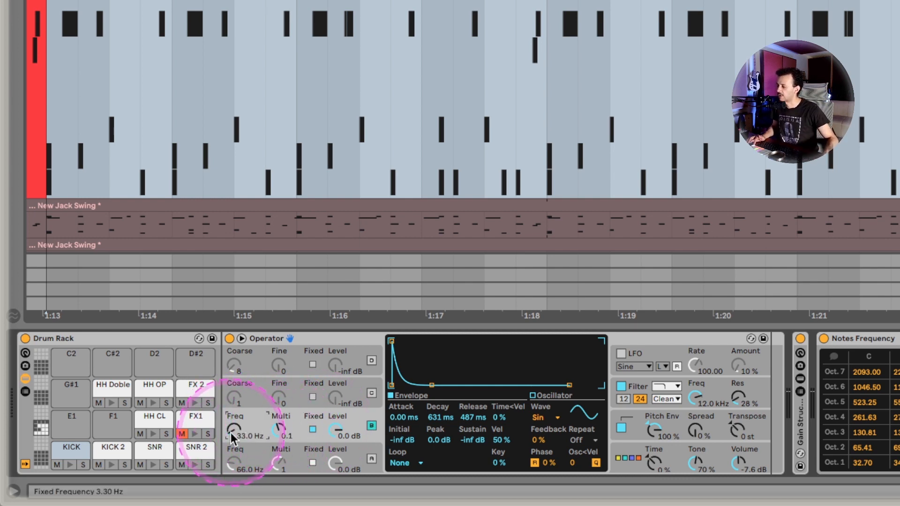
type("66")
key("Return")
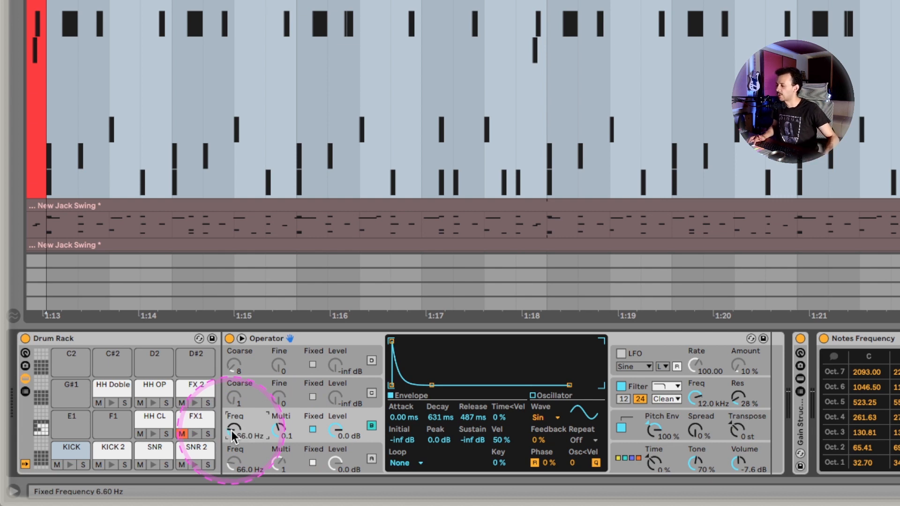
left_click(280, 430)
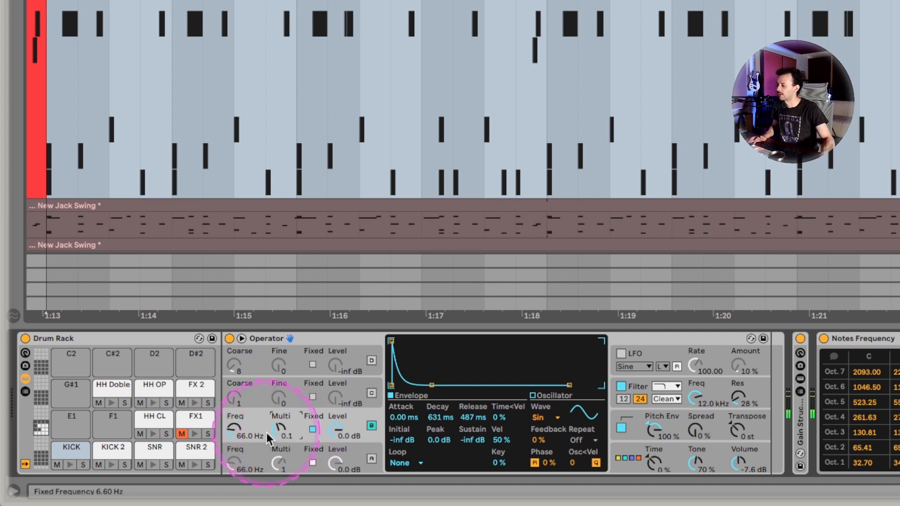
left_click(236, 434)
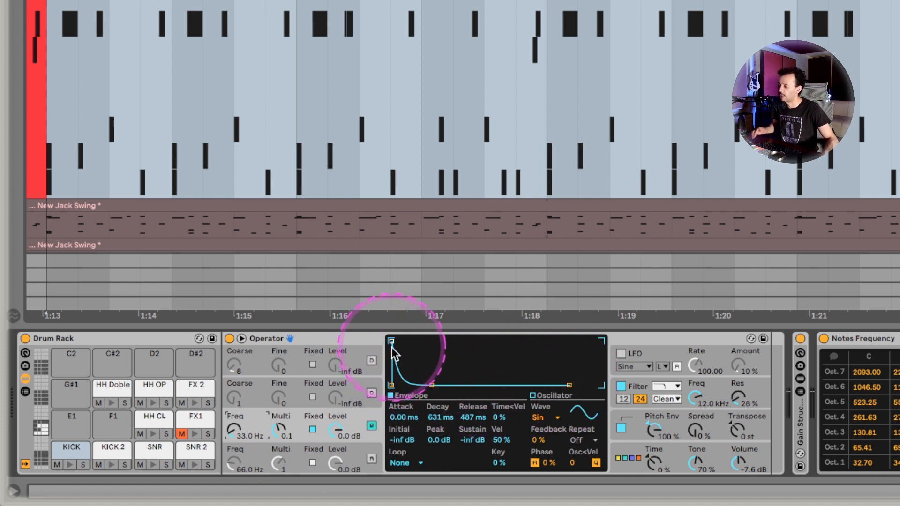
Try a 946 ms attack on oscillator B's envelope, undo it, and set the decay to 317 ms and release to 61.9 ms.
left_click_drag(391, 342, 443, 342)
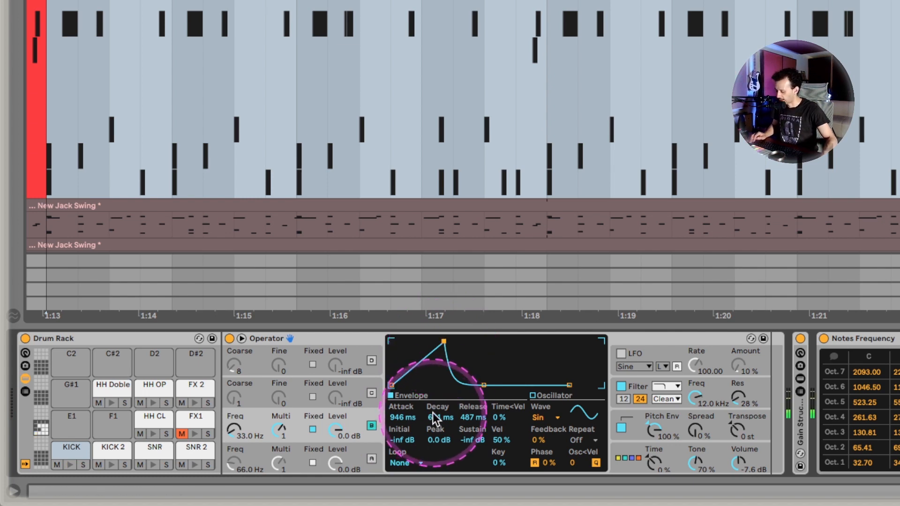
key("ctrl+z")
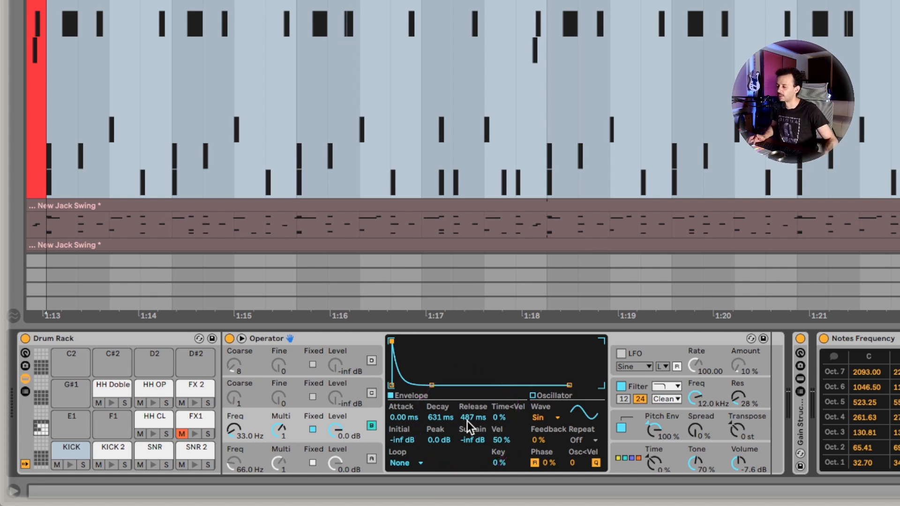
mouse_move(469, 421)
left_mouse_down()
mouse_move(470, 452)
mouse_move(474, 419)
left_mouse_up()
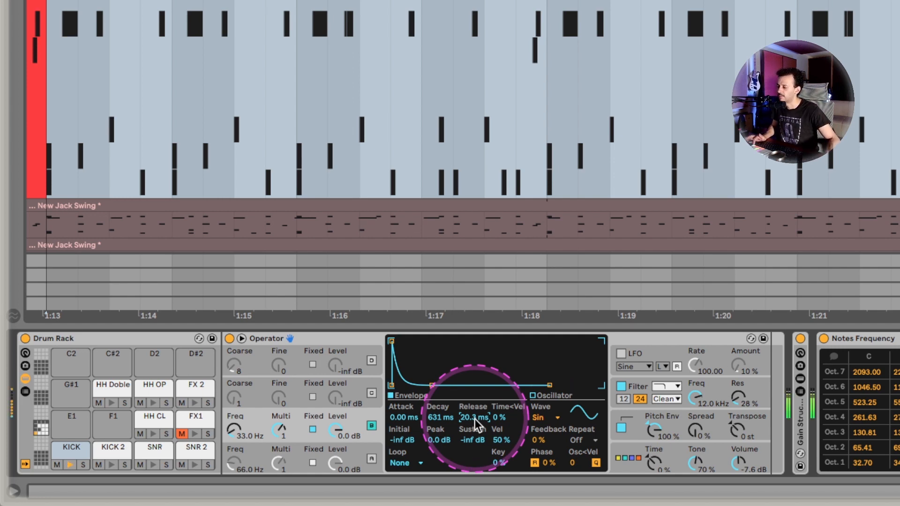
left_click_drag(474, 419, 439, 415)
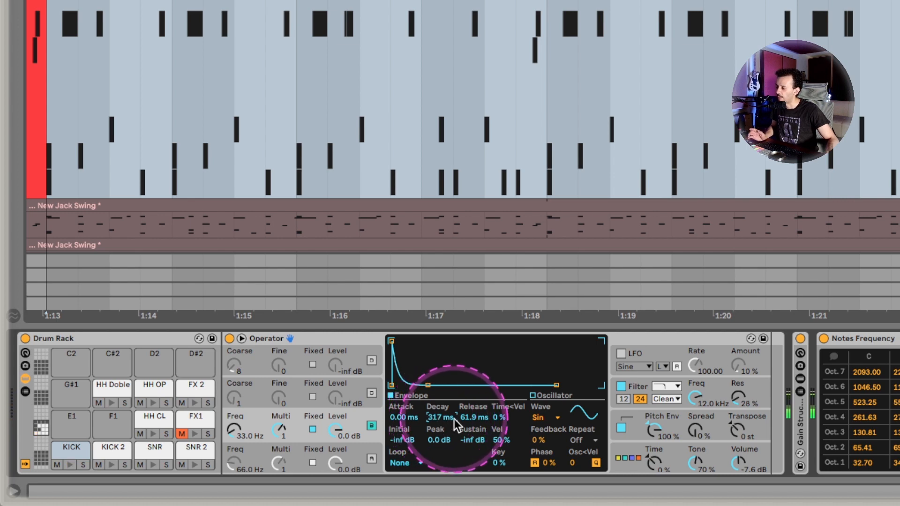
Switch oscillator A back on, compare its envelope with oscillator B's, and set oscillator A's phase to 23 %.
left_click(371, 459)
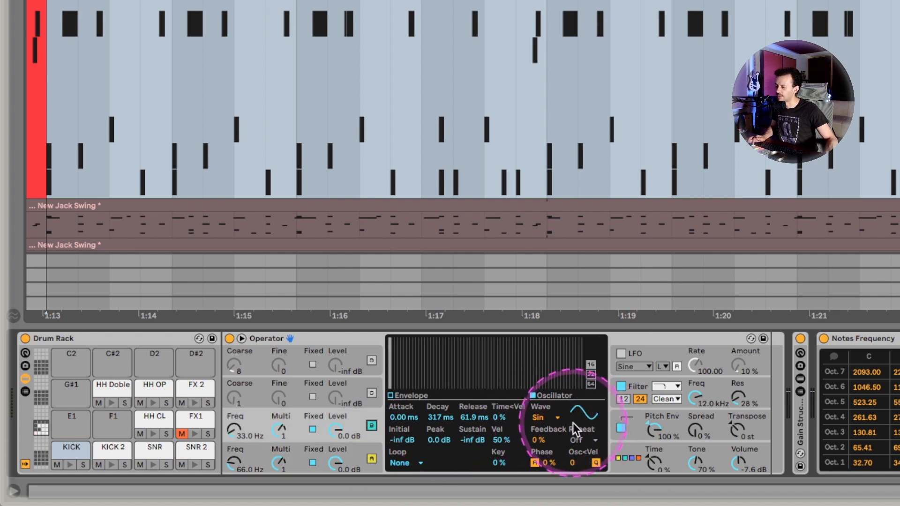
left_click(371, 458)
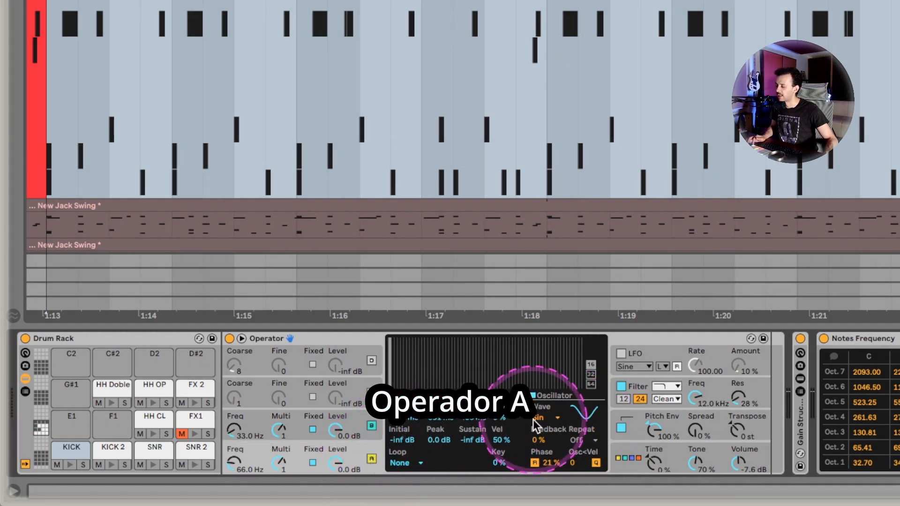
left_click(408, 397)
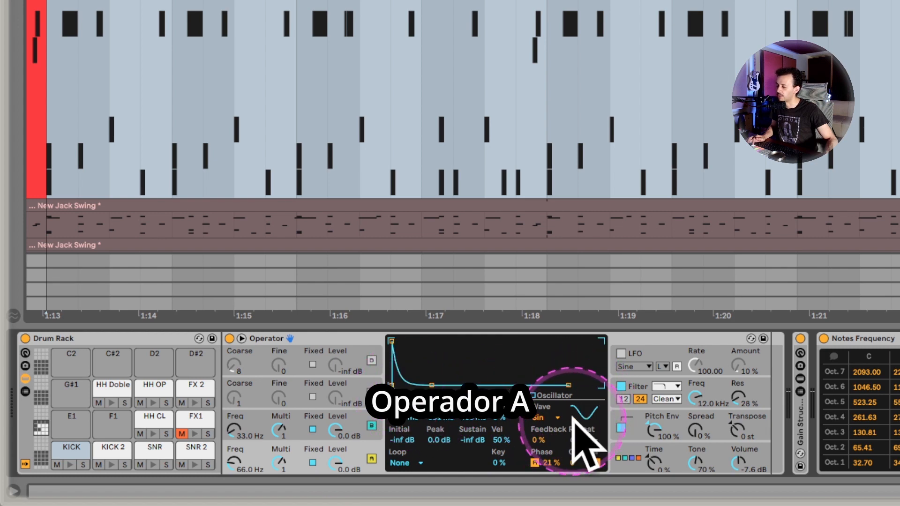
left_click(357, 423)
left_click(358, 453)
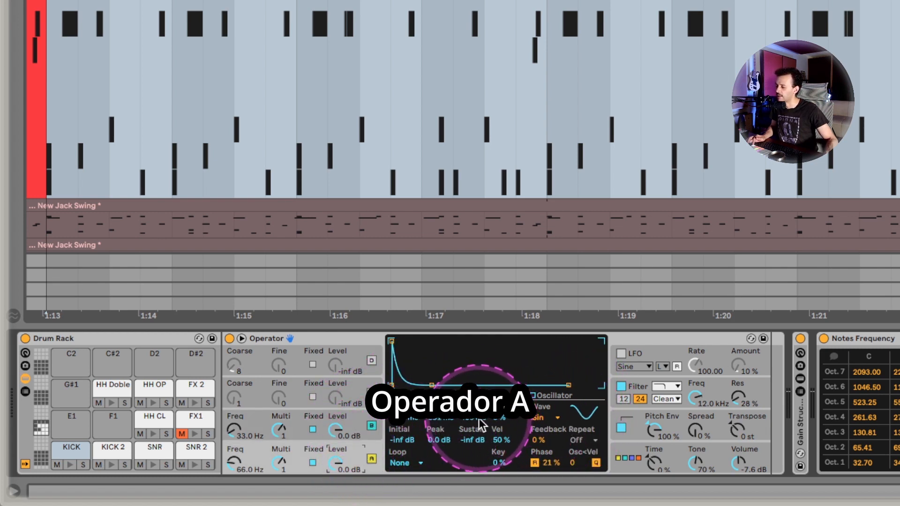
left_click(351, 421)
left_click(362, 448)
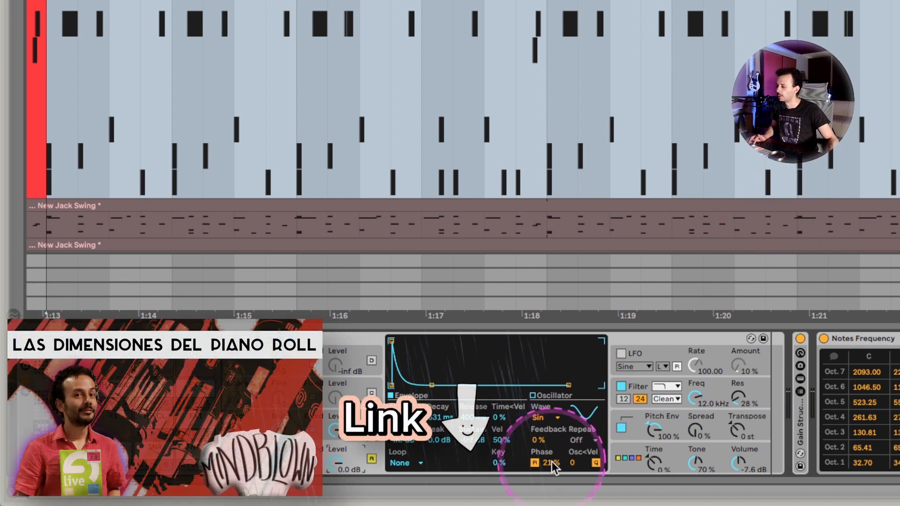
double_click(545, 465)
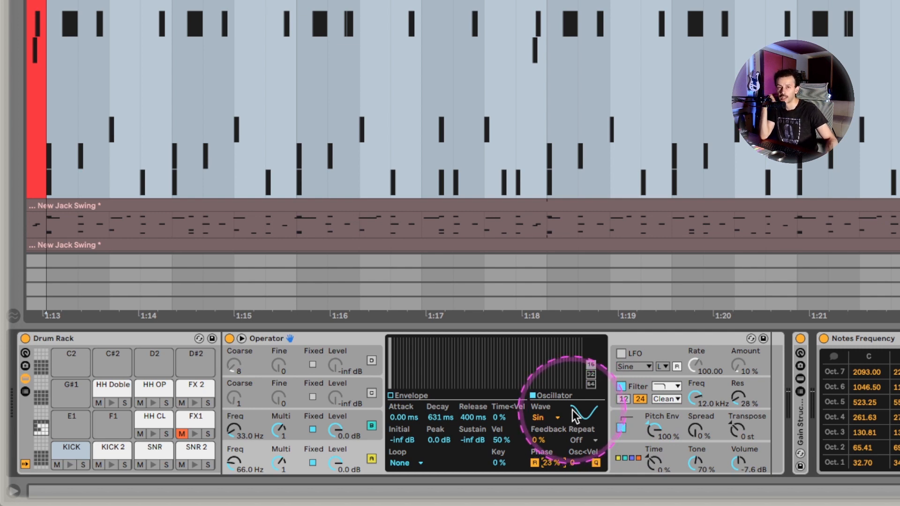
Keep the kick's Operator at 1 voice in the global settings and set its Tone to 71 %.
left_click(624, 453)
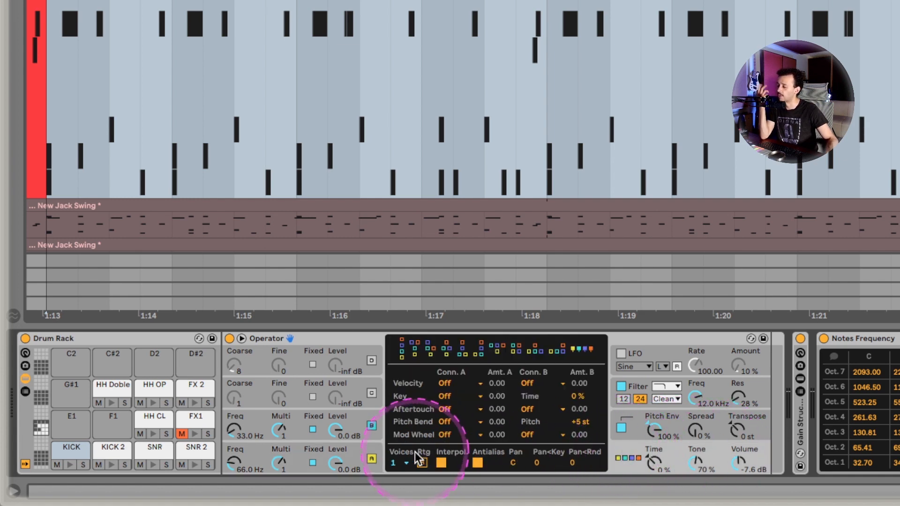
left_click(401, 464)
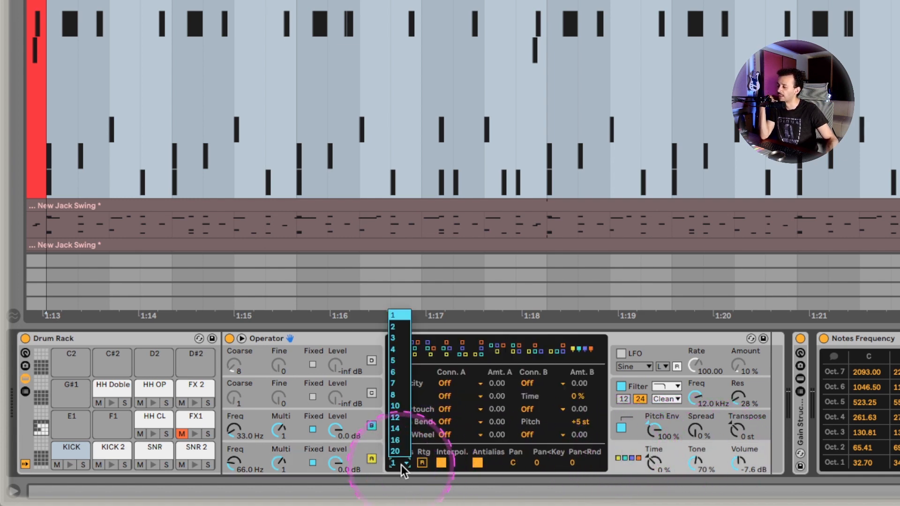
left_click(396, 317)
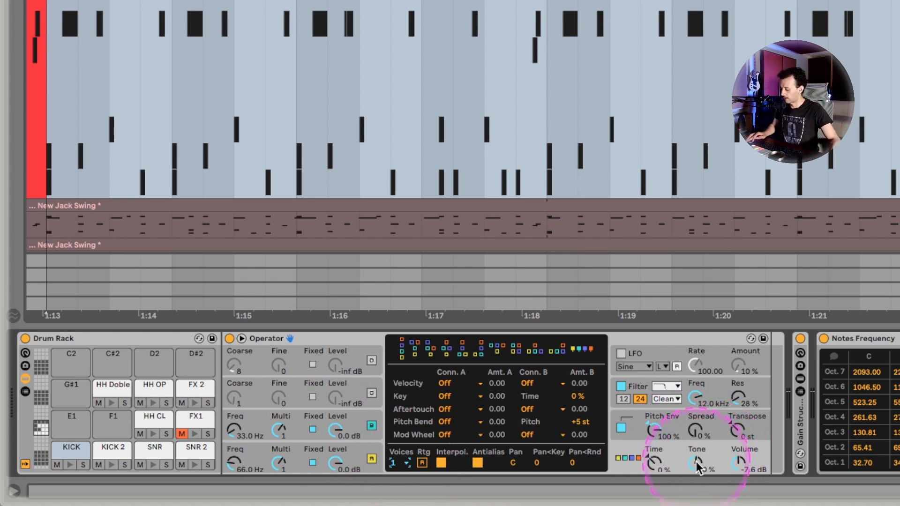
left_click_drag(696, 462, 696, 415)
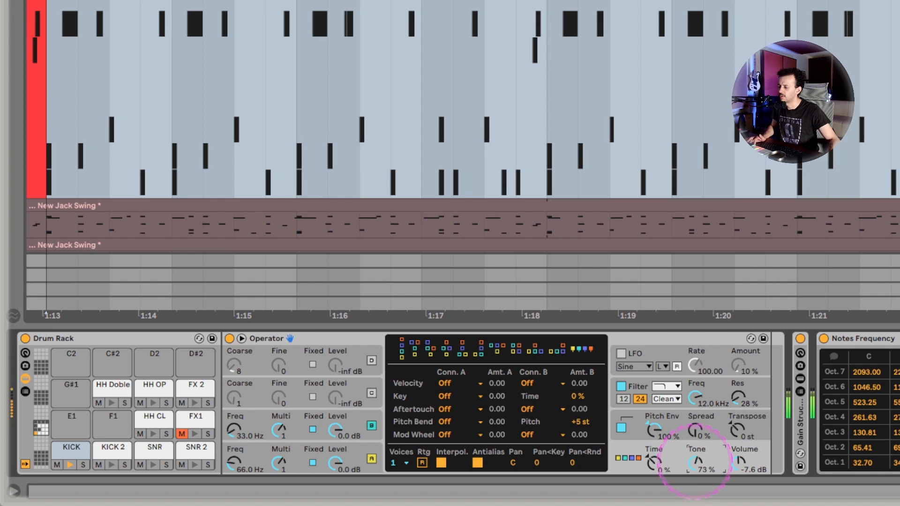
left_click_drag(696, 450, 696, 457)
Show the kick's filter curve and set the filter to a 12.7 kHz cutoff with 14 % resonance.
left_click(717, 389)
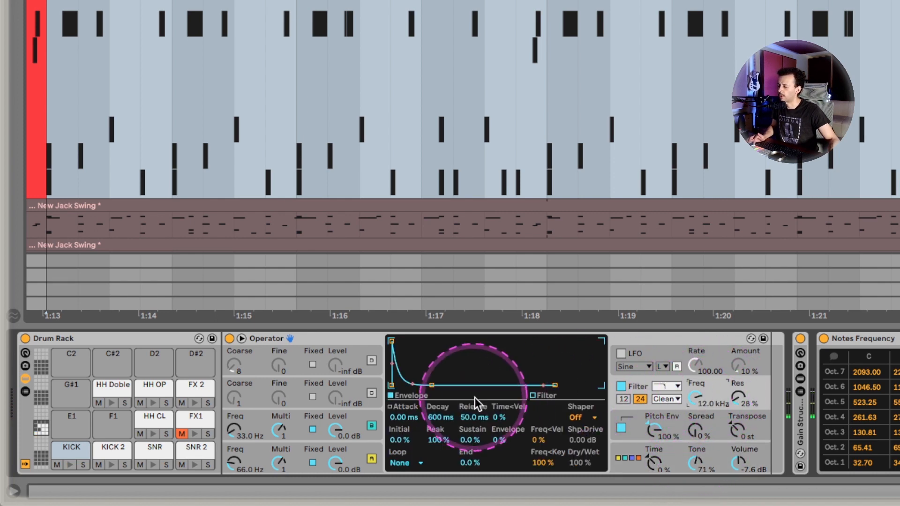
left_click(544, 395)
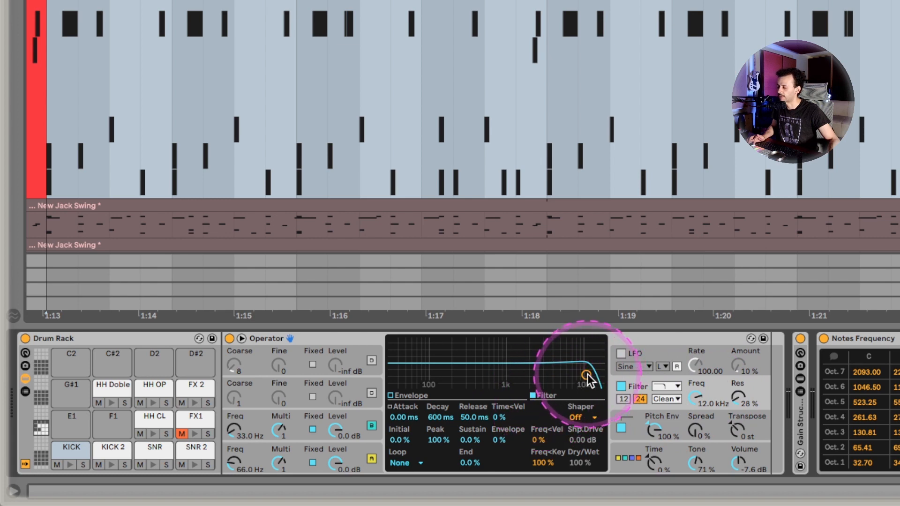
mouse_move(587, 376)
left_mouse_down()
mouse_move(514, 355)
mouse_move(564, 363)
mouse_move(587, 380)
left_mouse_up()
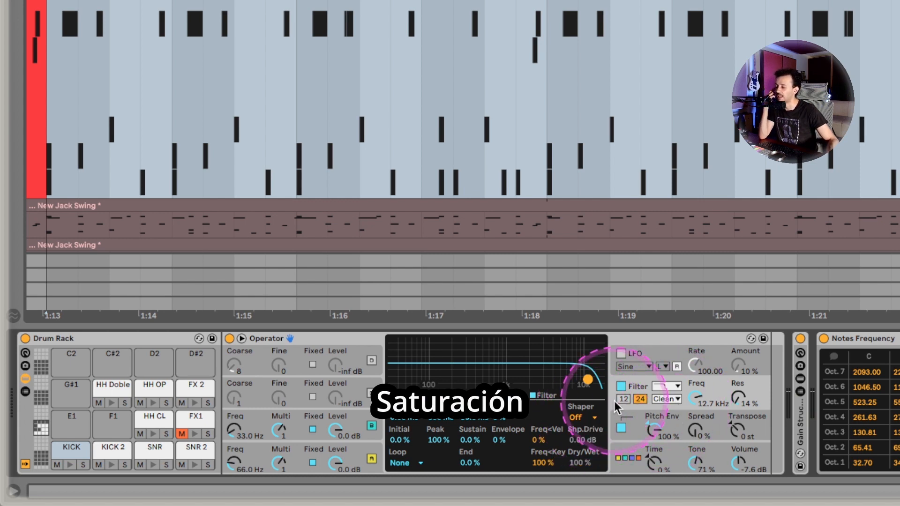
Set the filter circuit to OSR and its shaper to Soft, trying both drive amounts and leaving them at 0 dB.
left_click(665, 398)
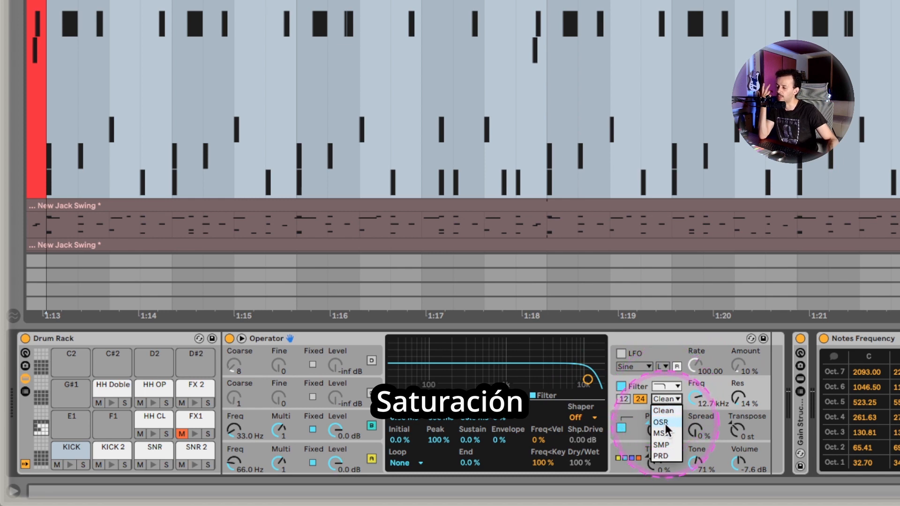
left_click(662, 422)
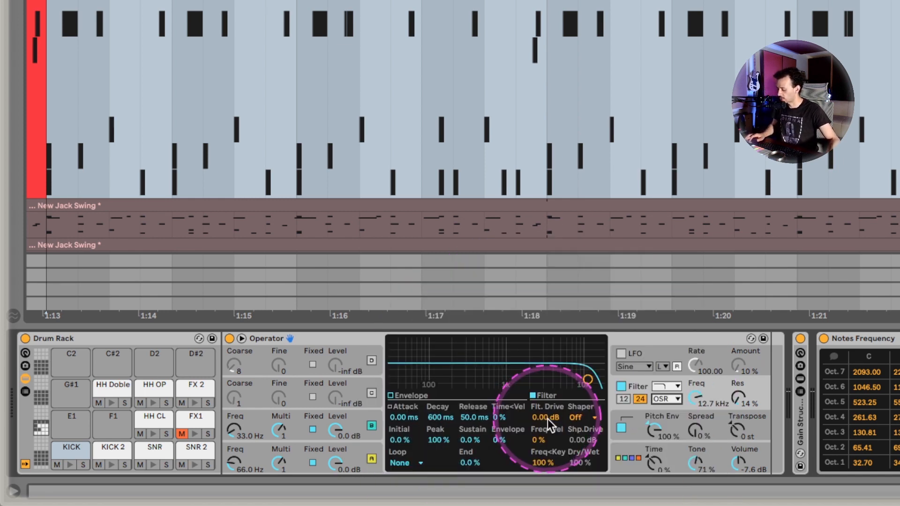
left_click_drag(546, 419, 546, 447)
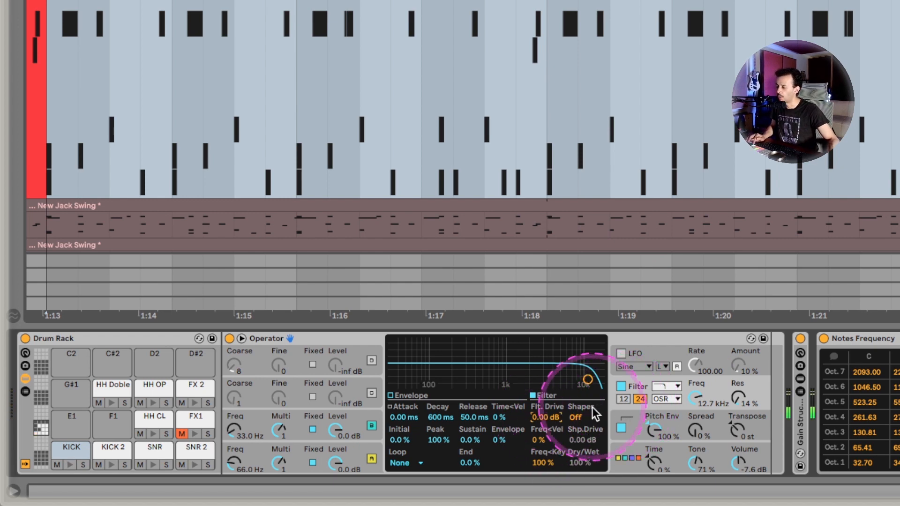
left_click(584, 418)
left_click(584, 440)
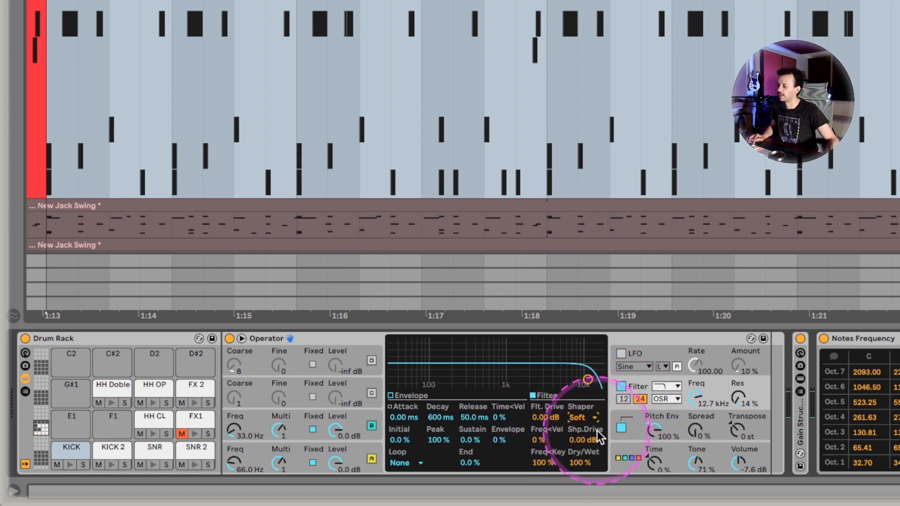
left_click_drag(590, 442, 590, 468)
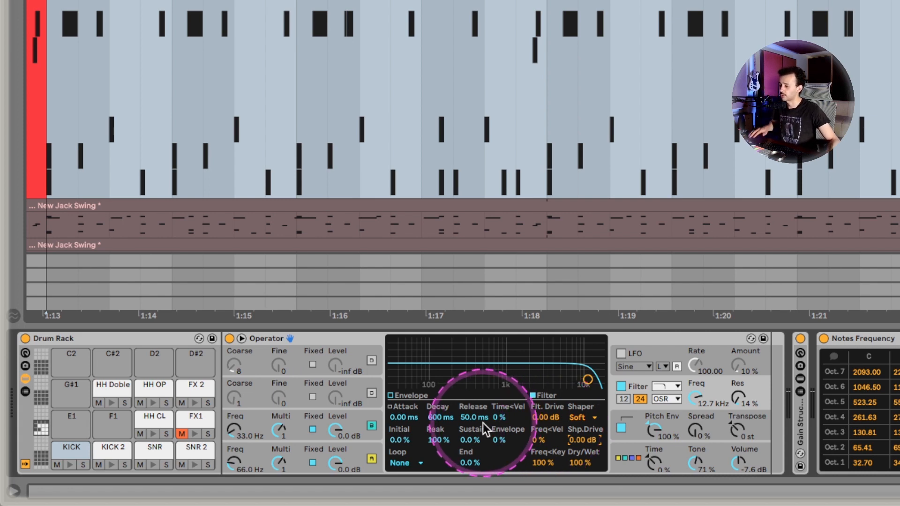
Play the drum pattern briefly and set the kick's Operator volume to -5.4 dB.
key("space")
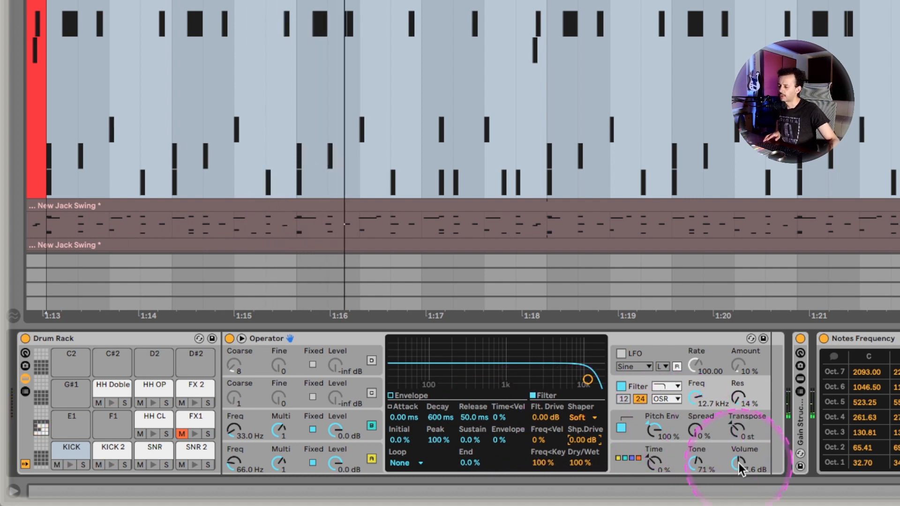
left_click_drag(737, 462, 737, 456)
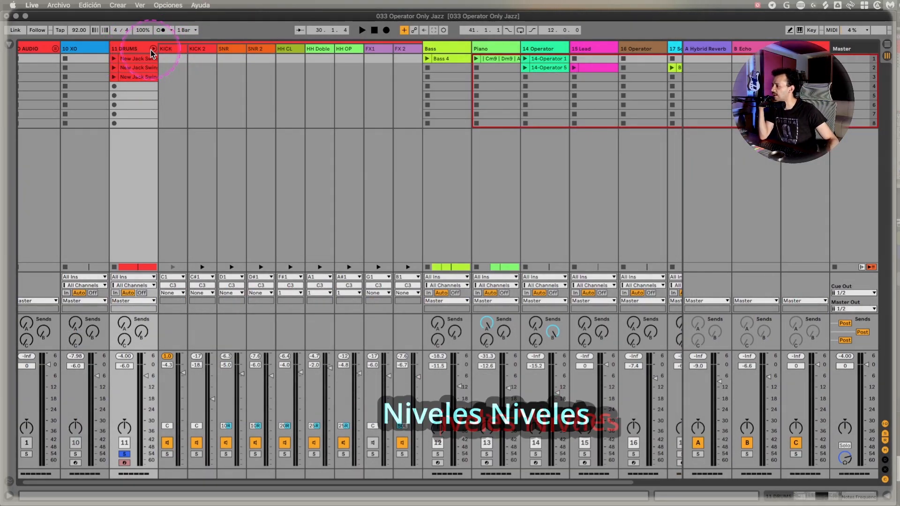
Lower all the DRUMS chains from KICK to FX 2 together by 5 dB, and set the DRUMS track to 0 dB while checking playback.
left_click(153, 49)
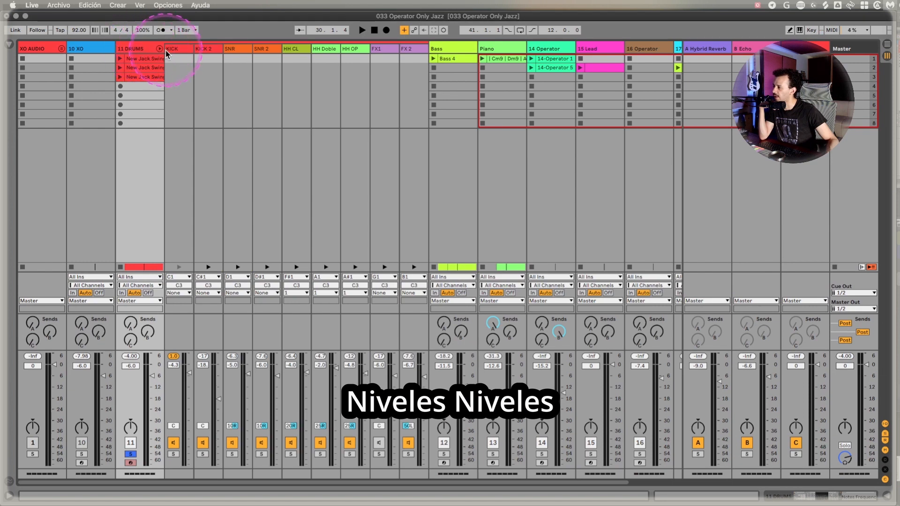
left_click(178, 50)
left_click(172, 357)
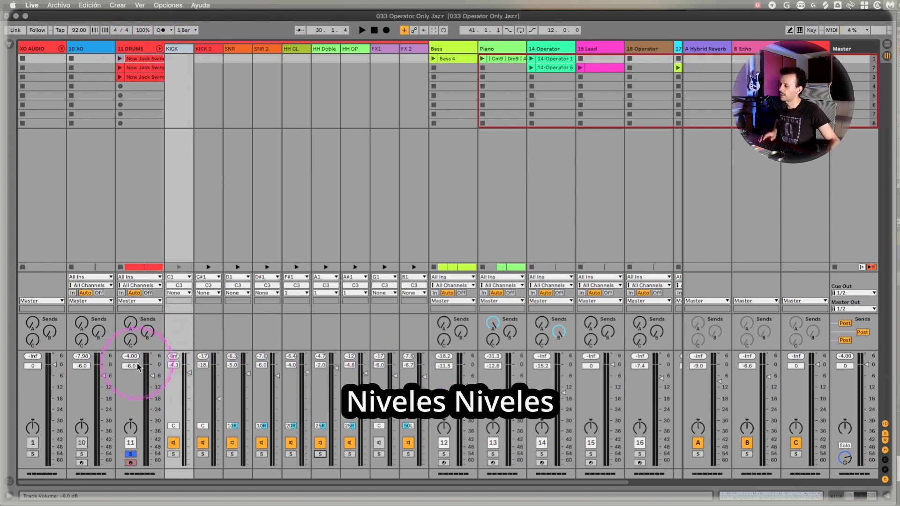
left_click(416, 51)
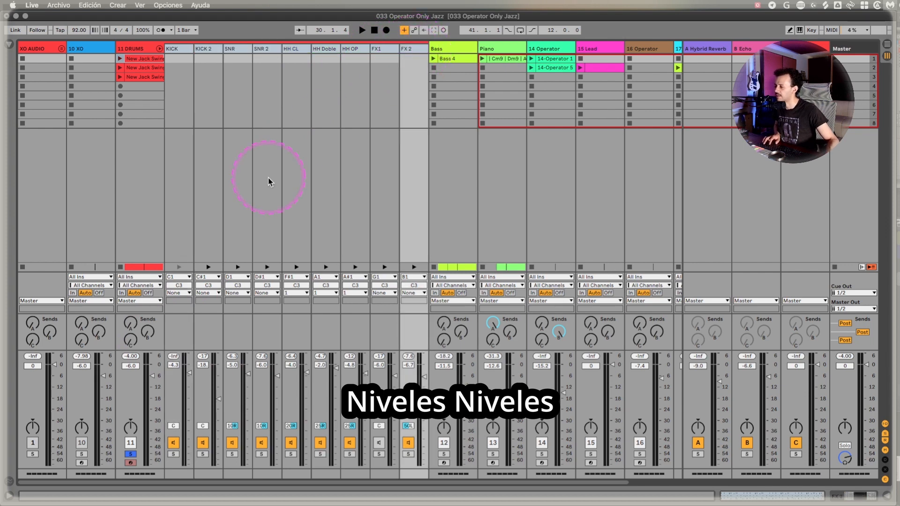
key("space")
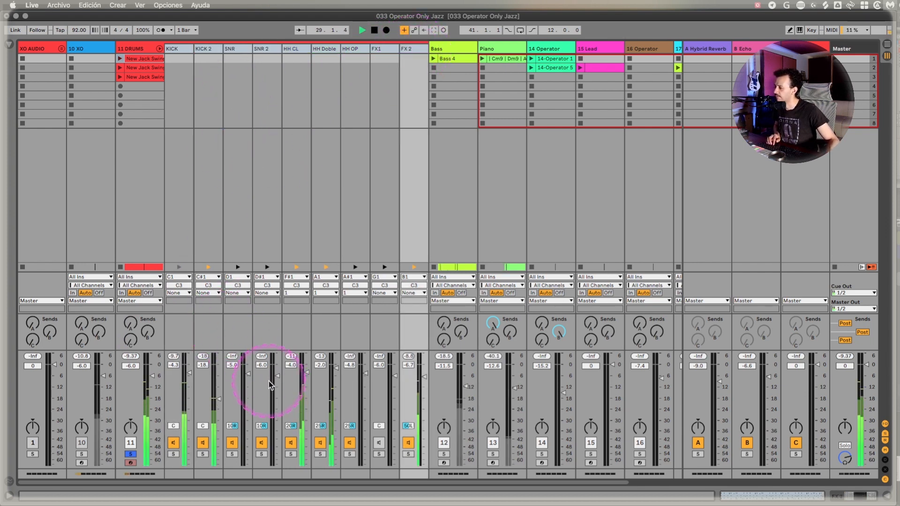
left_click_drag(278, 381, 277, 373)
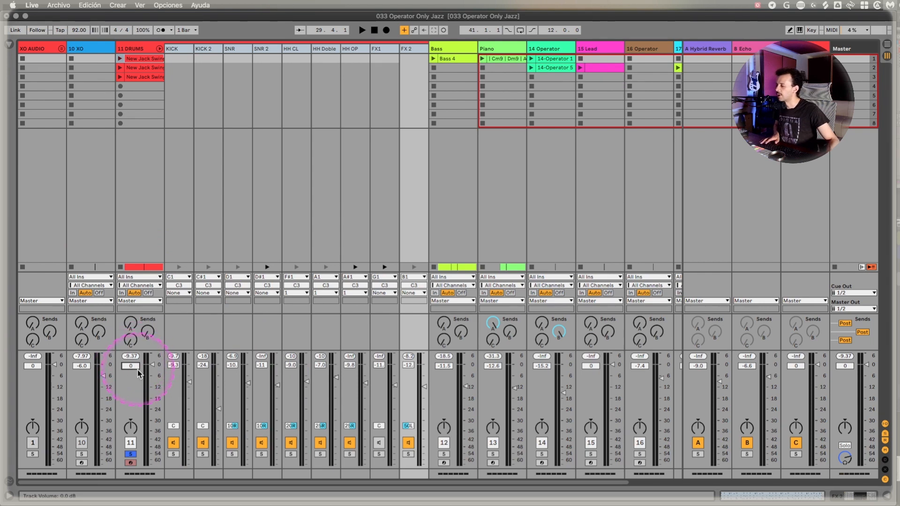
key("space")
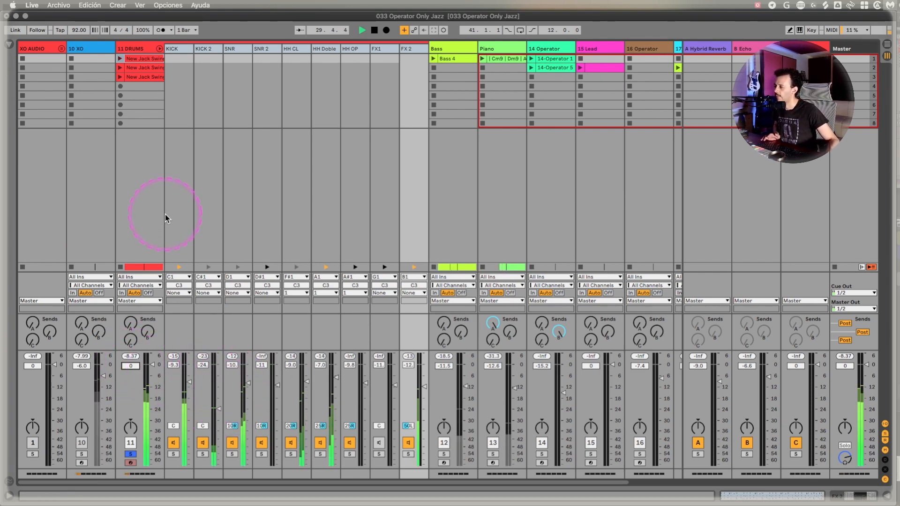
left_click(179, 50)
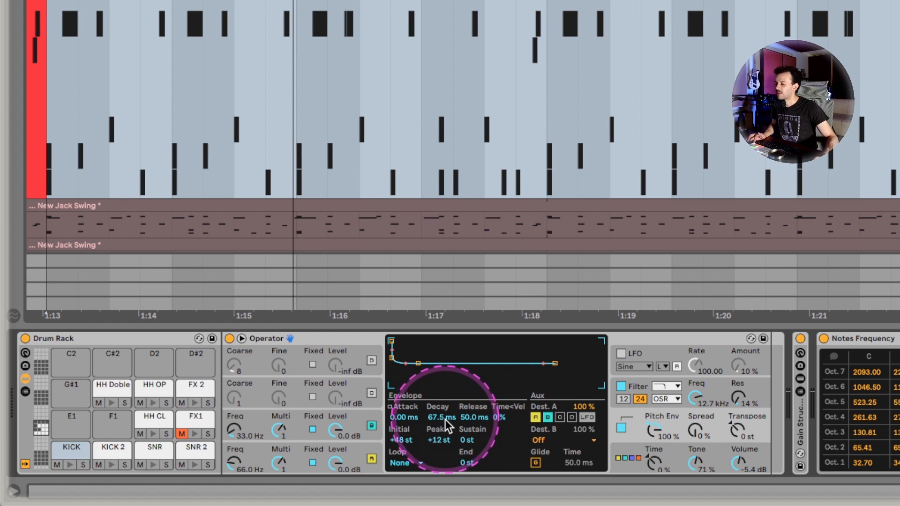
Compare short and long decays on the kick's pitch envelope, leaving the decay at 67.0 ms and the release at 206 ms.
left_click_drag(446, 420, 445, 415)
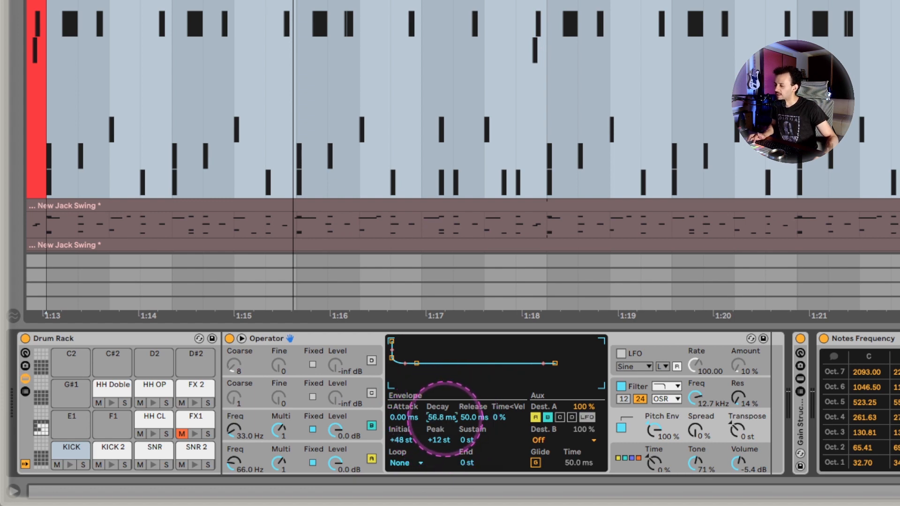
key("ctrl+z")
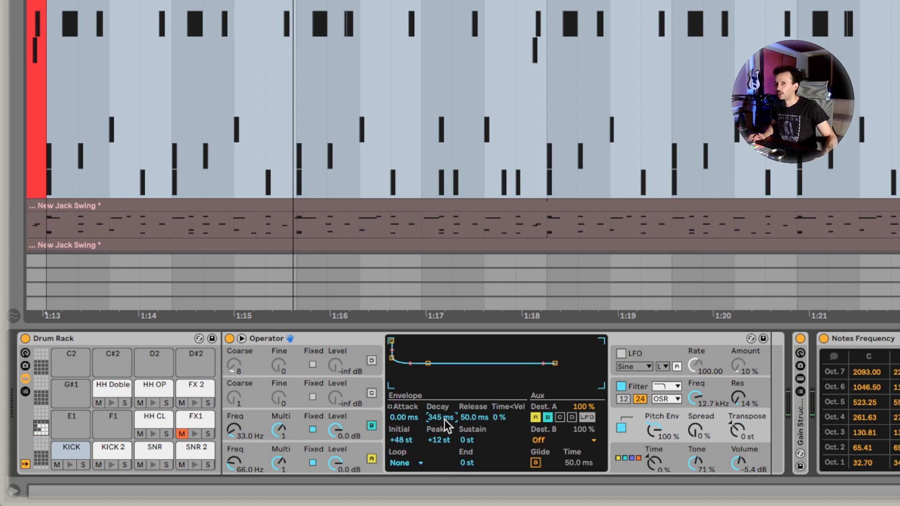
mouse_move(444, 420)
left_mouse_down()
mouse_move(444, 399)
mouse_move(445, 421)
left_mouse_up()
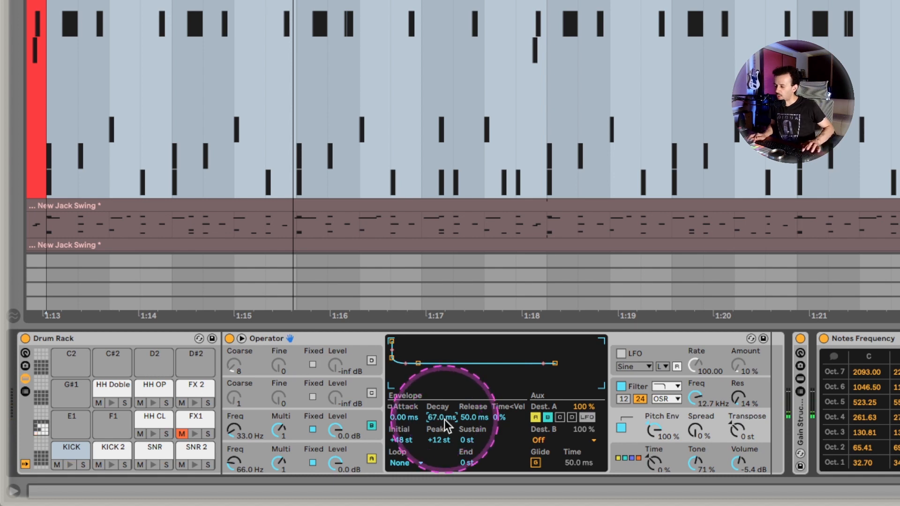
left_click(474, 415)
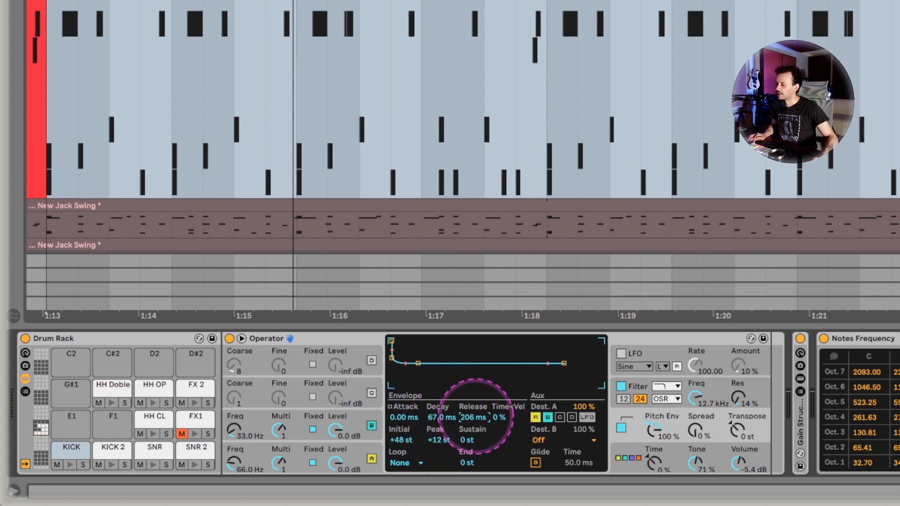
Try longer decay and release times on the kick's pitch envelope, and undo those changes.
mouse_move(442, 418)
left_mouse_down()
mouse_move(446, 403)
mouse_move(473, 408)
mouse_move(474, 394)
mouse_move(475, 420)
mouse_move(474, 407)
mouse_move(440, 404)
mouse_move(443, 418)
mouse_move(471, 432)
mouse_move(439, 425)
mouse_move(439, 435)
mouse_move(471, 429)
mouse_move(446, 427)
left_mouse_up()
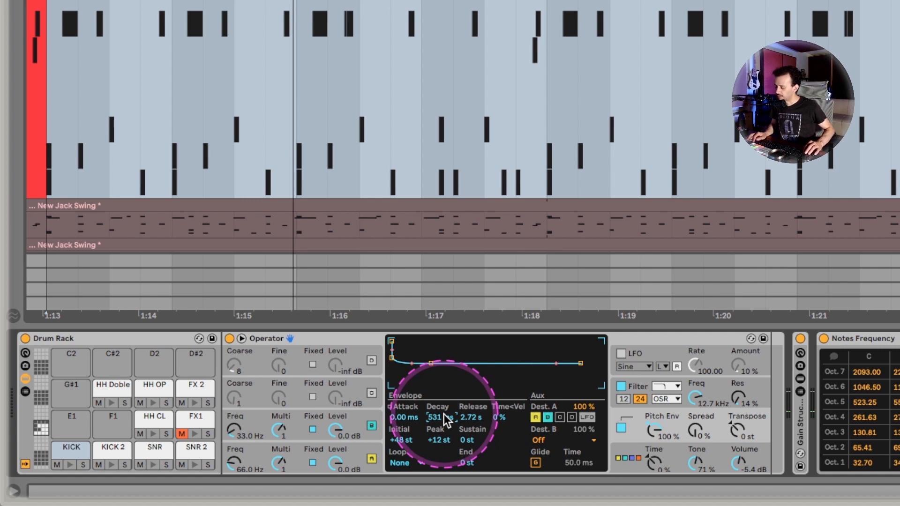
key("ctrl+z")
key("ctrl+z")
key("ctrl+z")
key("ctrl+z")
key("ctrl+z")
key("ctrl+z")
key("ctrl+z")
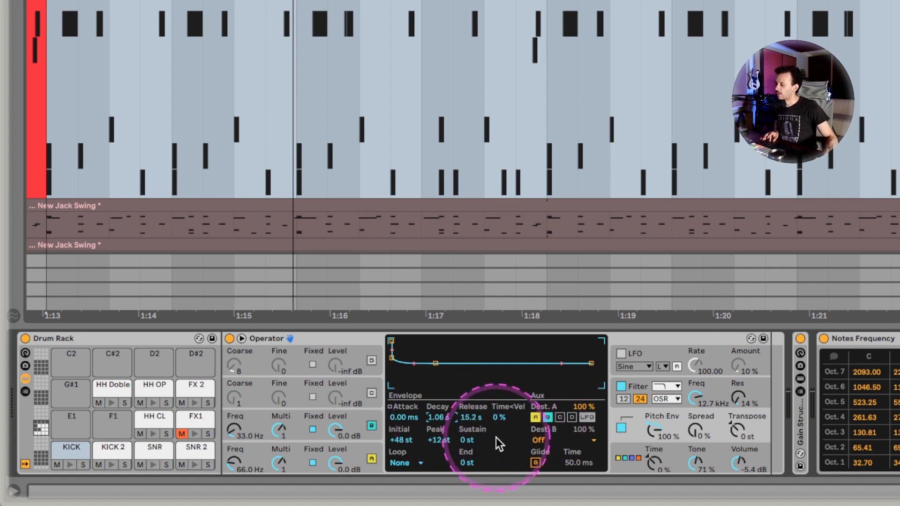
key("ctrl+z")
key("ctrl+z")
key("ctrl+z")
key("ctrl+z")
key("ctrl+z")
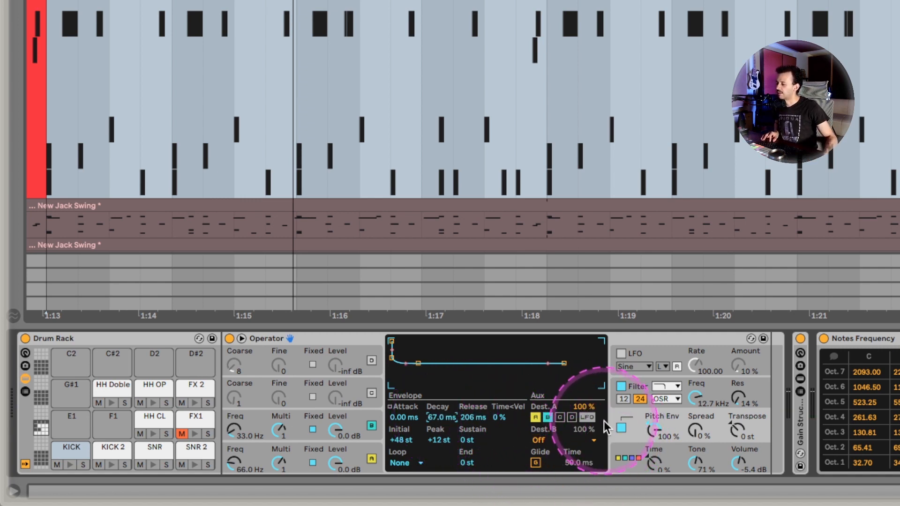
key("ctrl+z")
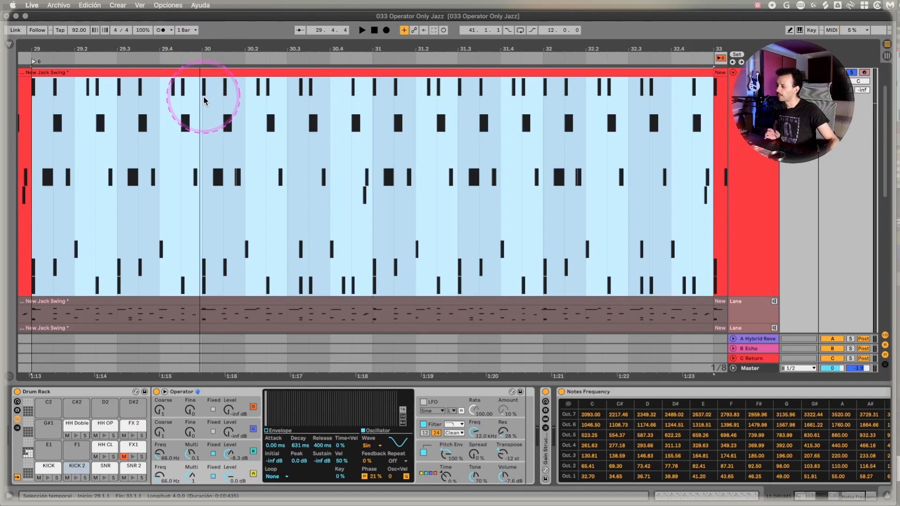
Turn off the unused oscillators C and D in KICK 2's Operator.
key("Tab")
key("Tab")
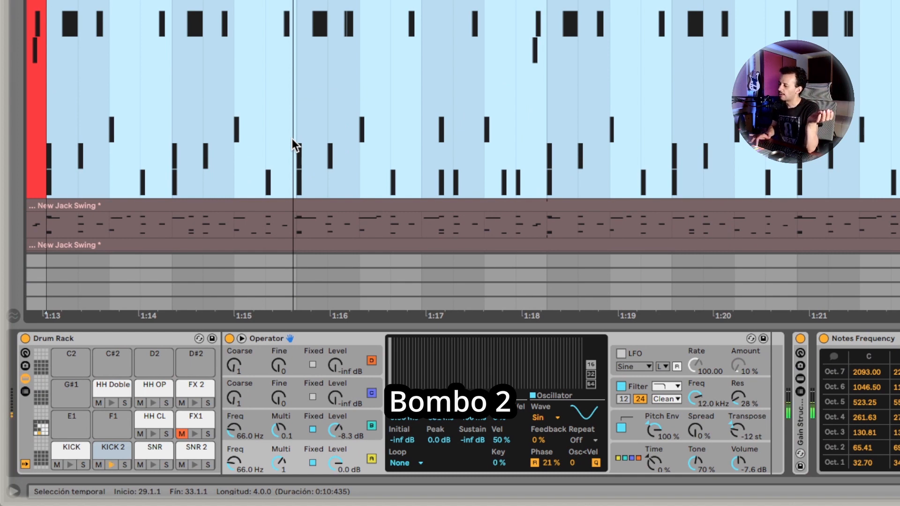
left_click(356, 410)
left_click(369, 395)
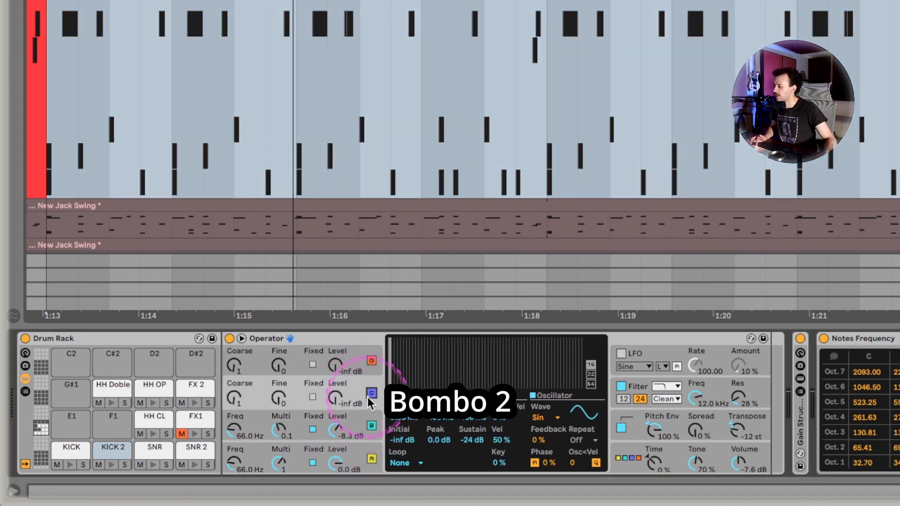
left_click(371, 361)
Check KICK 2's filter envelope and set the frequency multiplier of its oscillator B to 1.
left_click(713, 392)
left_click(515, 424)
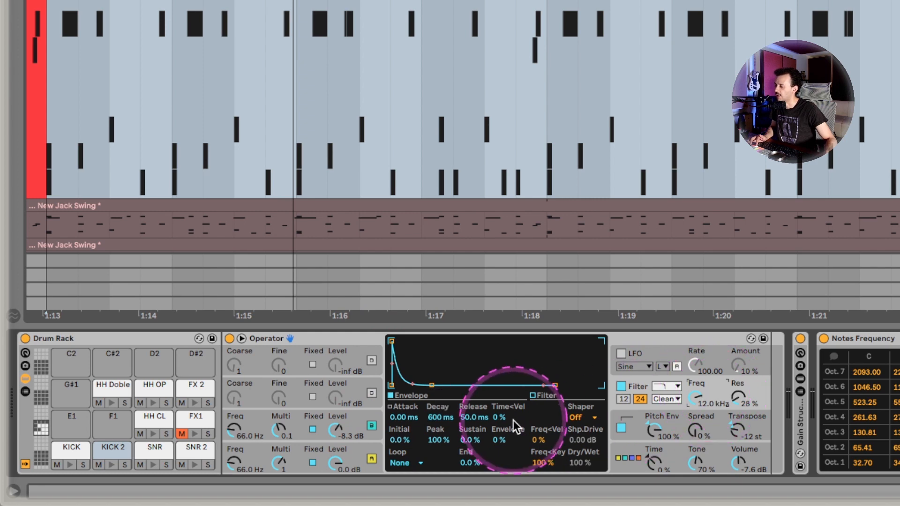
left_click_drag(280, 429, 279, 424)
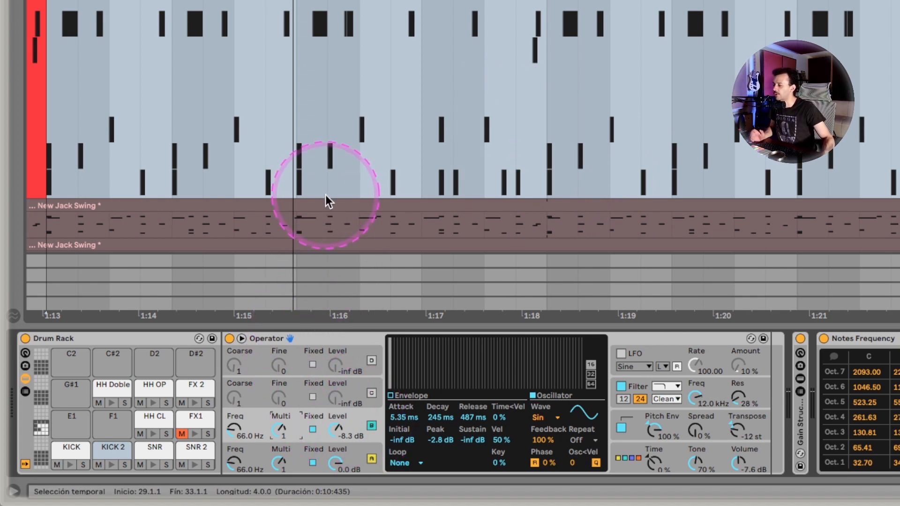
Return to the KICK chain, examine Operator's algorithm layouts and toggle oscillator C on and off.
left_click(70, 449)
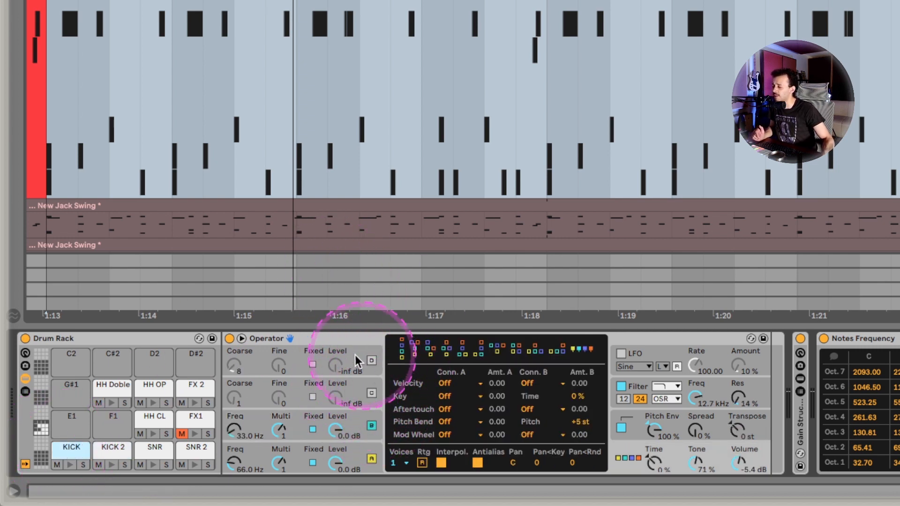
left_click(620, 447)
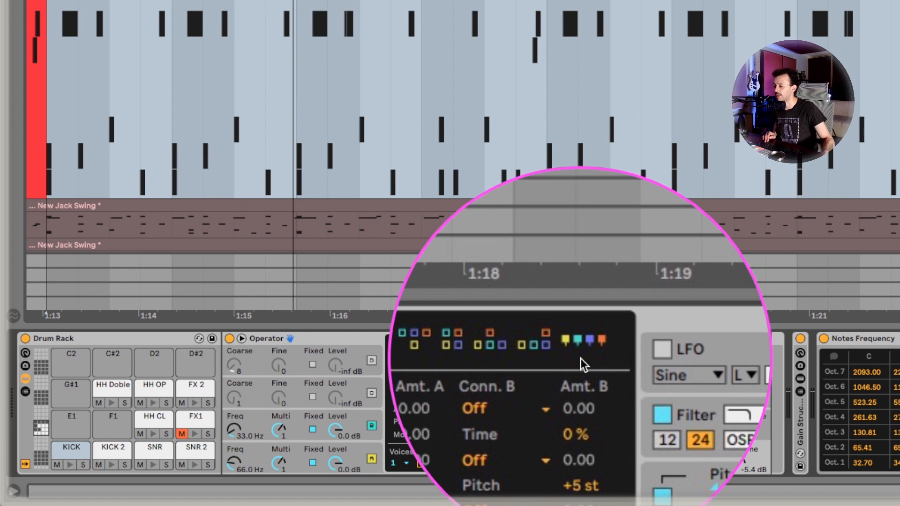
left_click(372, 394)
left_click_drag(346, 397, 331, 429)
left_click(371, 392)
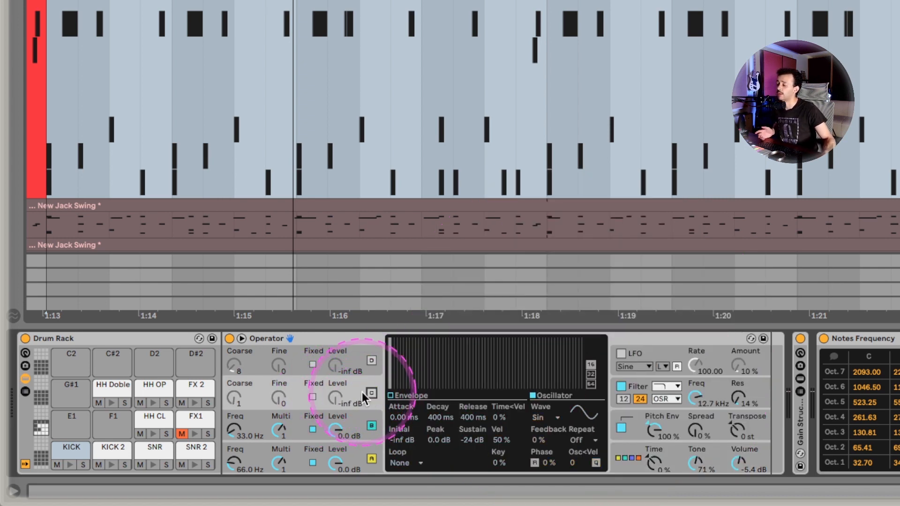
Open the Operator of the SNR pad.
left_click(154, 446)
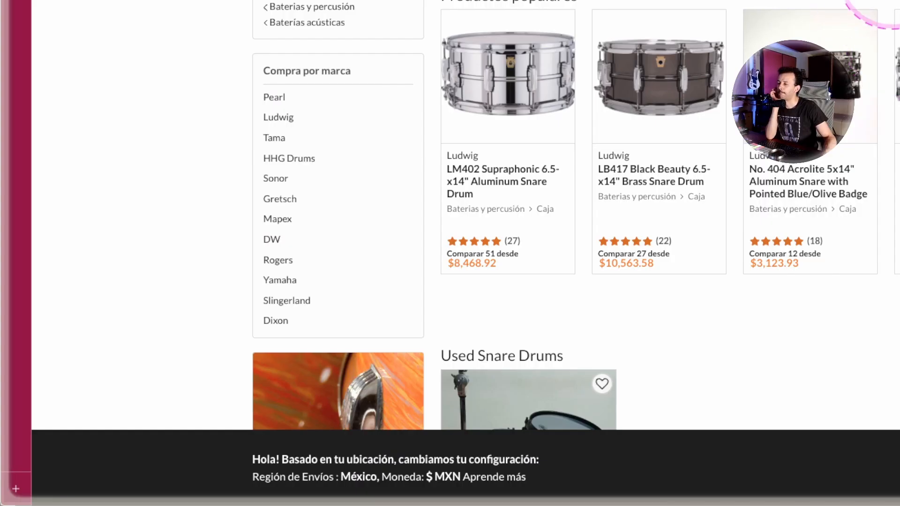
Browse Reverb's snare drum pages and used snare listings to compare shell sizes and materials.
scroll(450, 234, "down", 3)
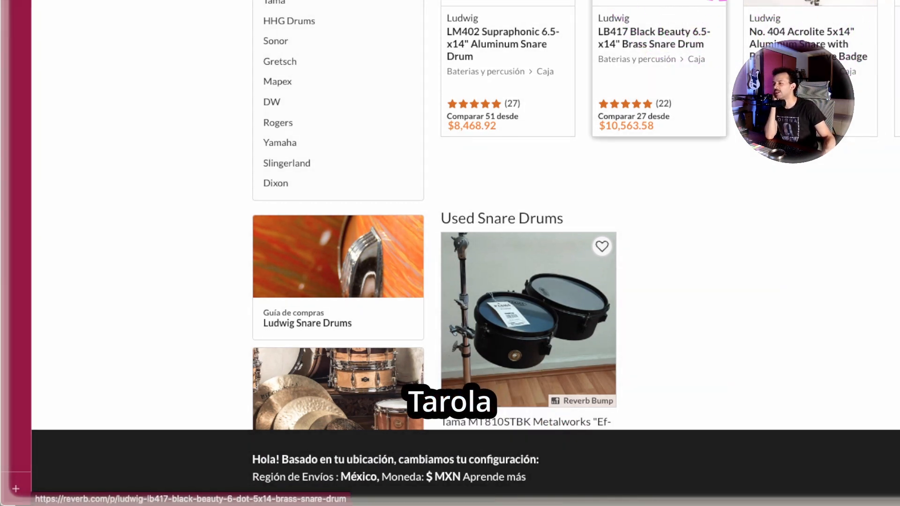
scroll(886, 211, "down", 8)
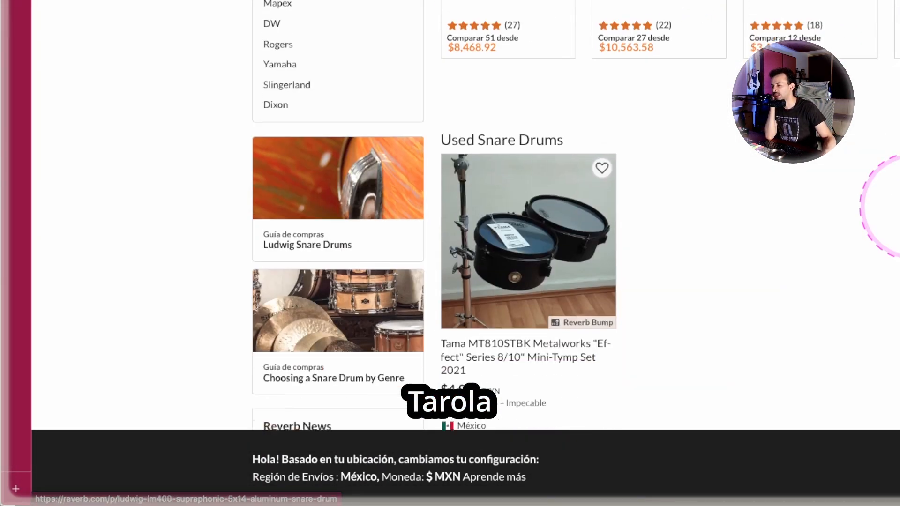
scroll(450, 234, "down", 9)
scroll(450, 234, "up", 16)
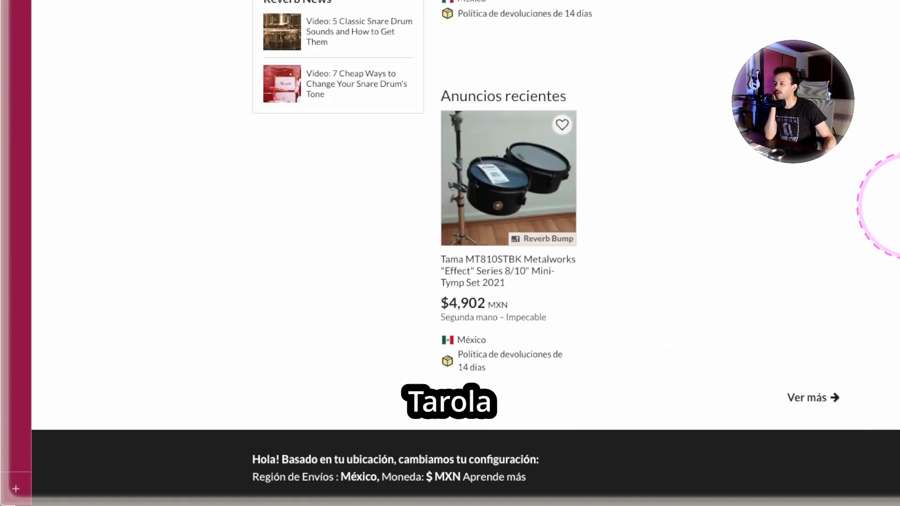
left_click(896, 182)
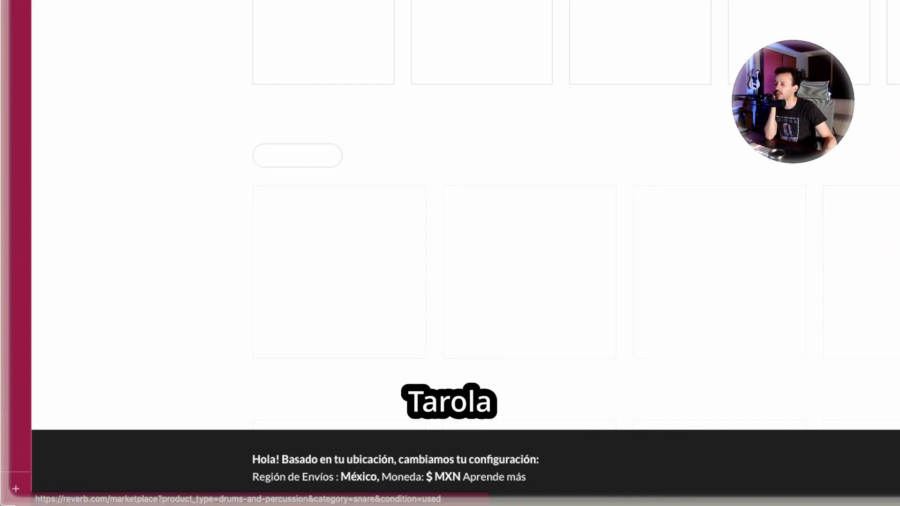
scroll(867, 180, "down", 7)
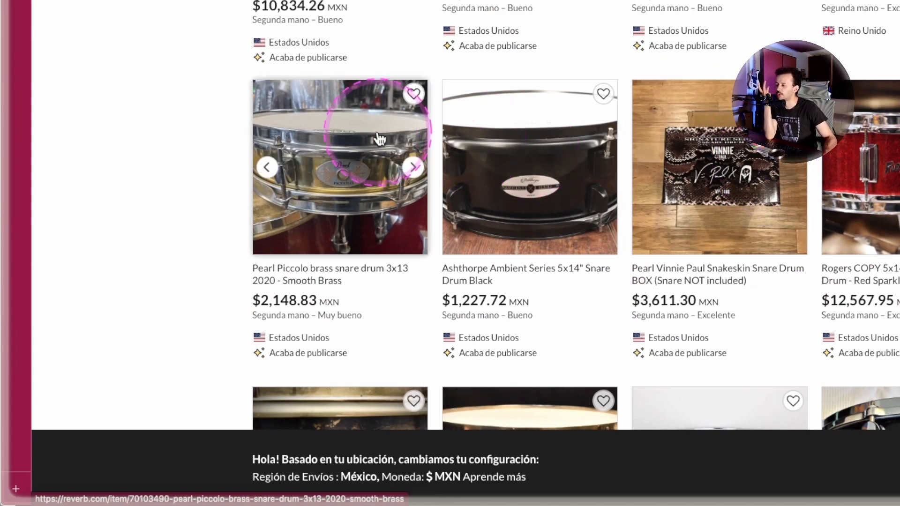
scroll(380, 138, "down", 2)
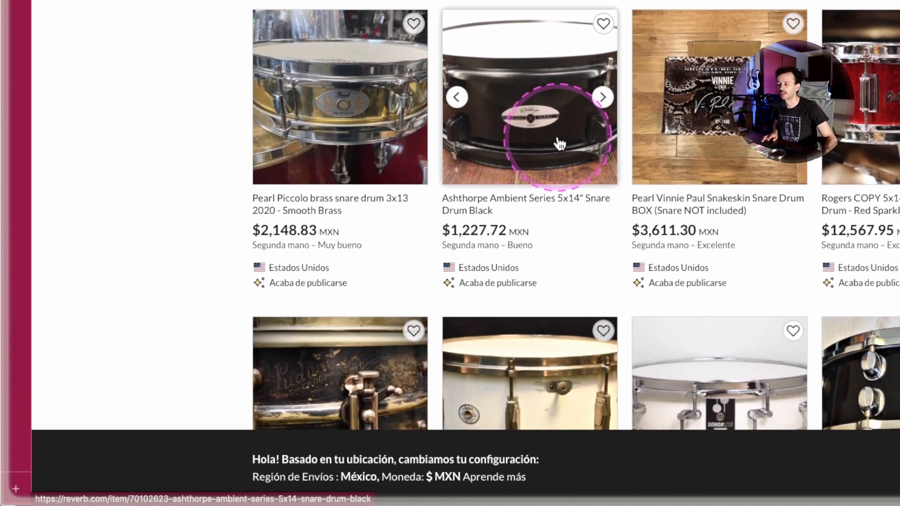
scroll(743, 181, "up", 1)
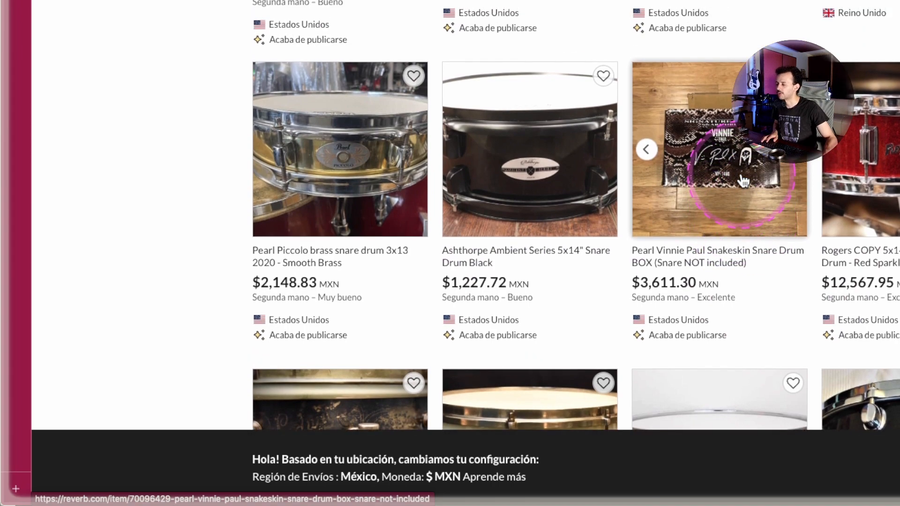
scroll(744, 181, "up", 2)
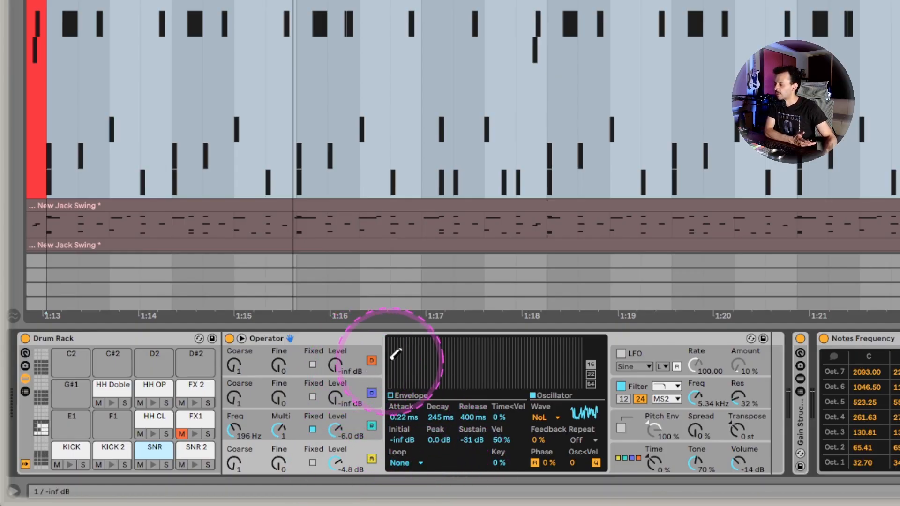
Turn off the unused oscillators D and C in the snare's Operator.
left_click(371, 360)
left_click(372, 392)
left_click(373, 392)
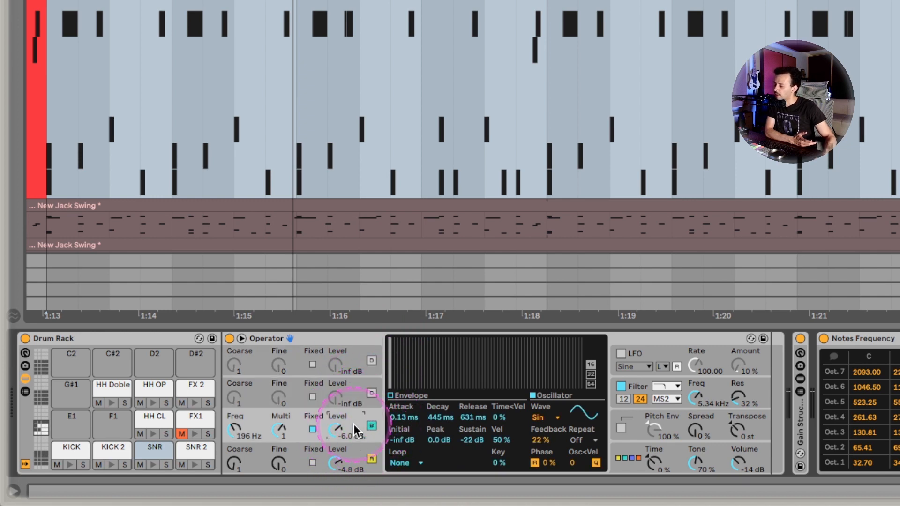
Review the snare's oscillator B and hear it alone by switching oscillator A off and back on.
left_click(354, 424)
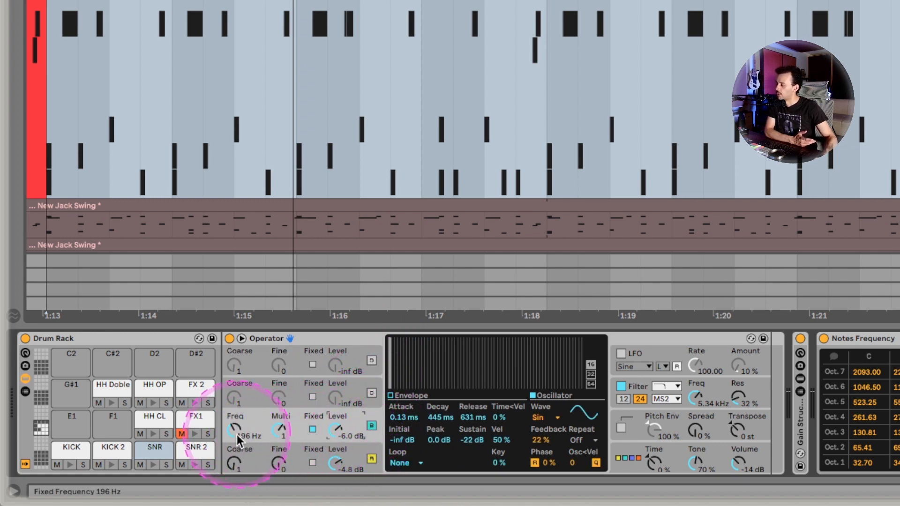
left_click(367, 454)
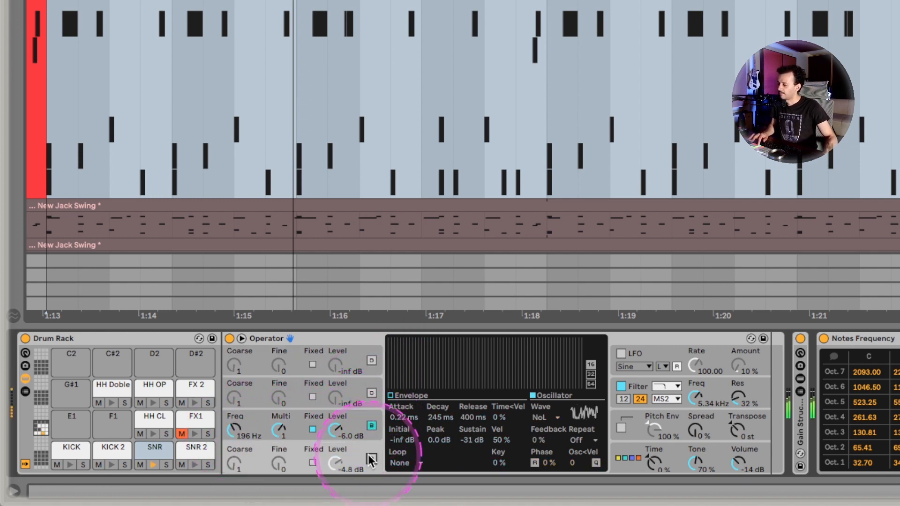
left_click(371, 458)
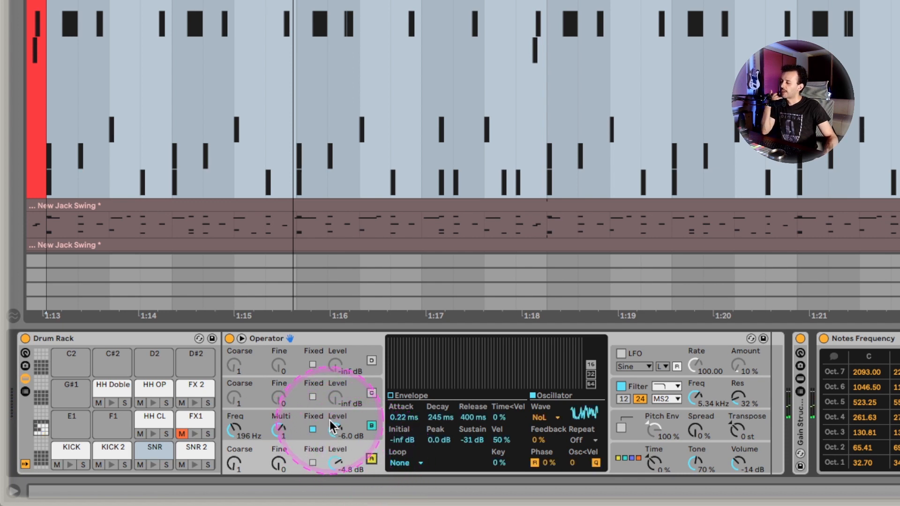
Enable the snare's pitch envelope, set its initial value to +24 st and adjust its decay.
left_click(621, 427)
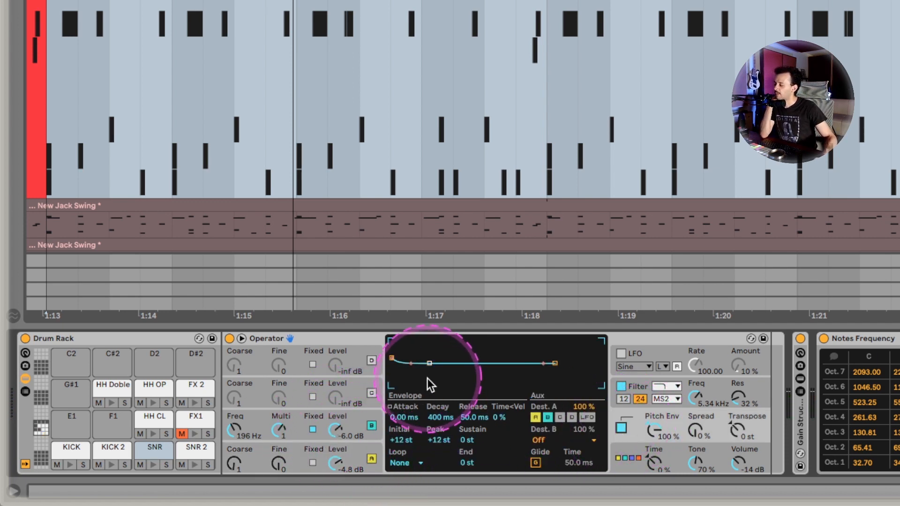
left_click_drag(398, 440, 398, 442)
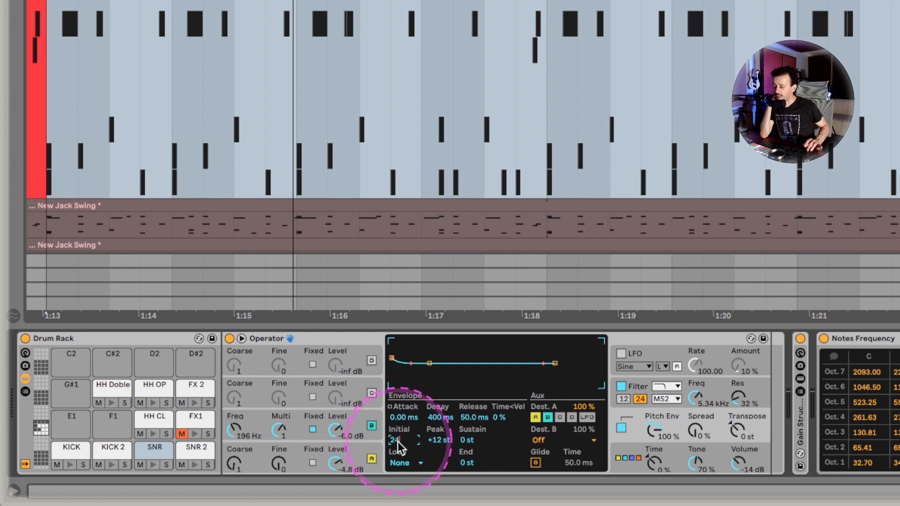
left_click_drag(441, 417, 441, 414)
With oscillator A temporarily off, set the snare's pitch envelope decay to 31.1 ms and release to 80.1 ms.
left_click(372, 458)
left_click(367, 419)
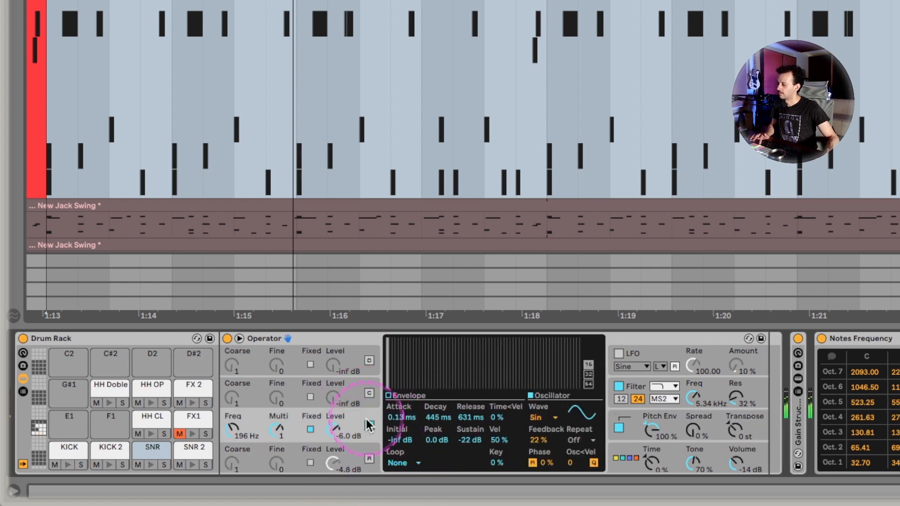
left_click(630, 418)
left_click_drag(441, 421, 476, 414)
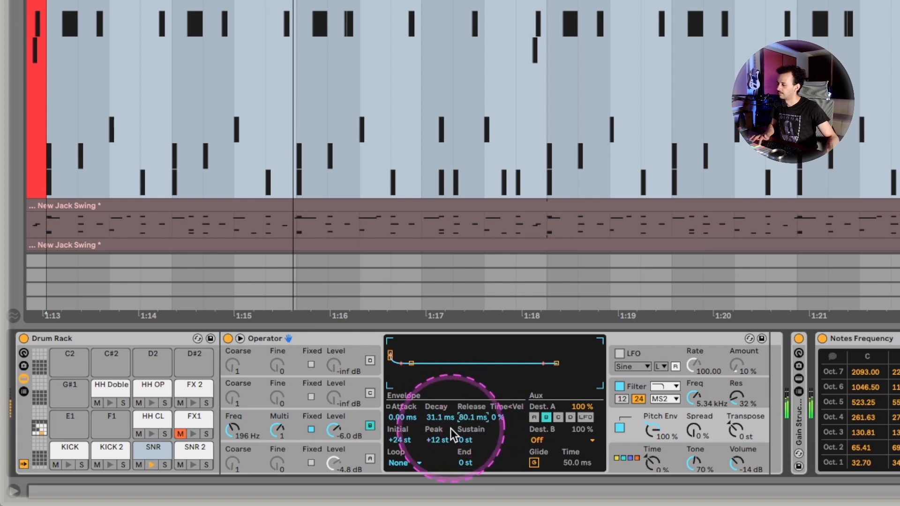
left_click(370, 460)
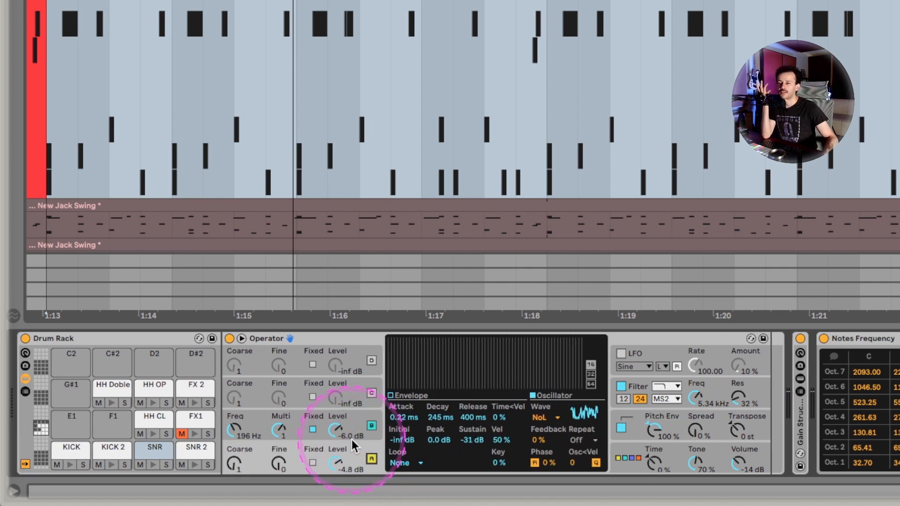
Listen to the snare's oscillator A with oscillator B off, and check its Noise Looped waveform choice.
left_click(337, 462)
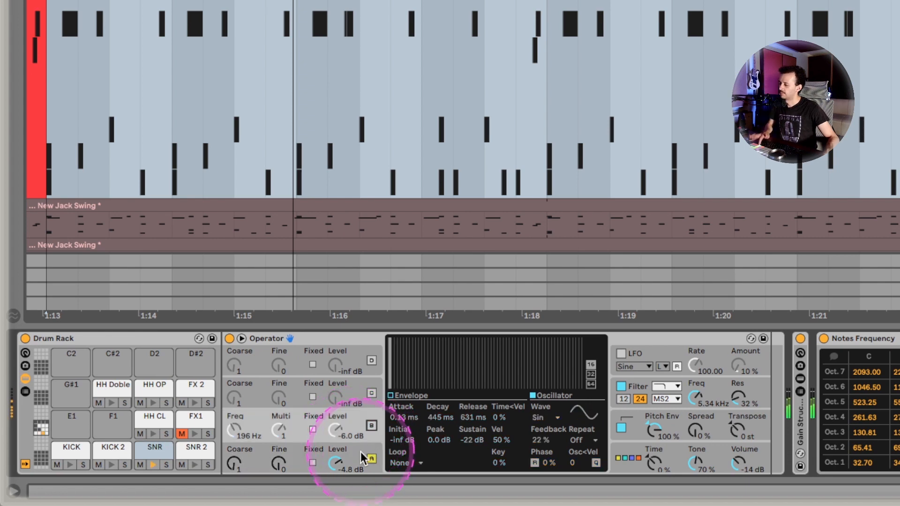
left_click(544, 420)
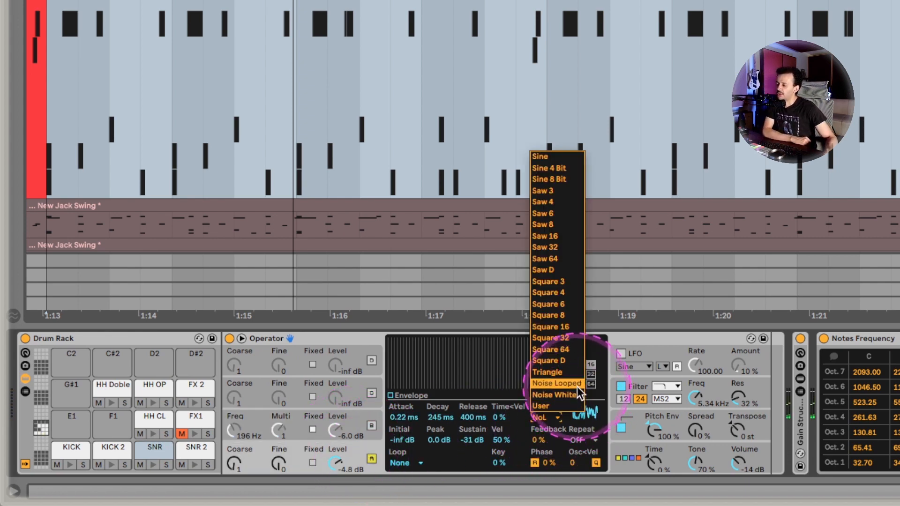
left_click(359, 417)
left_click(352, 424)
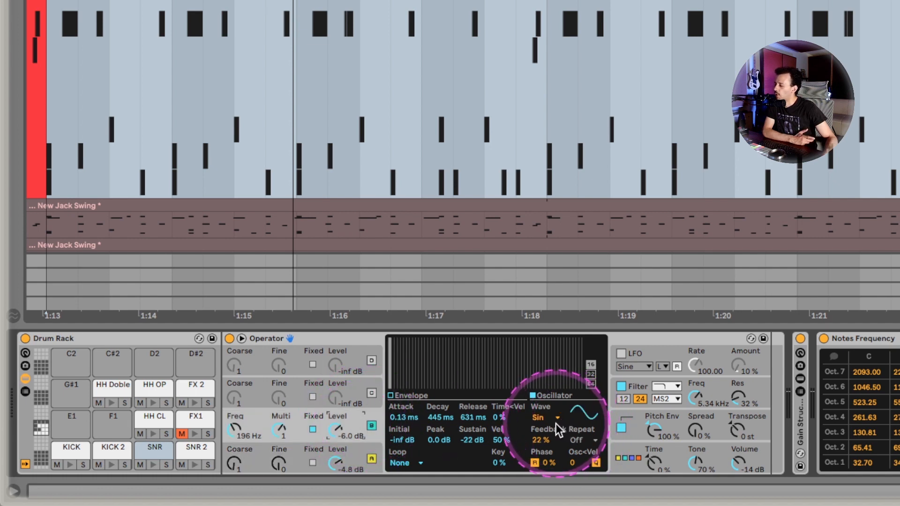
Review the waveform choices for the snare's oscillator B, keeping Sine and leaving the oscillator on.
left_click(540, 419)
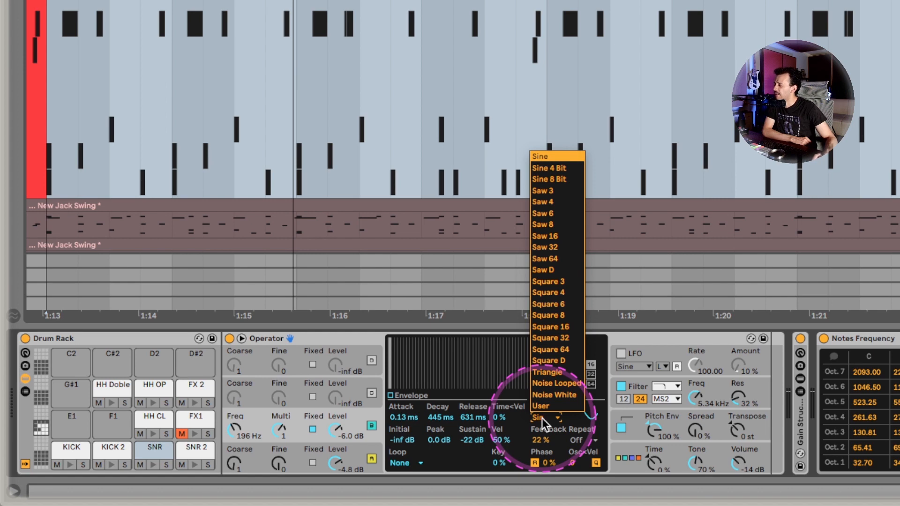
left_click(367, 426)
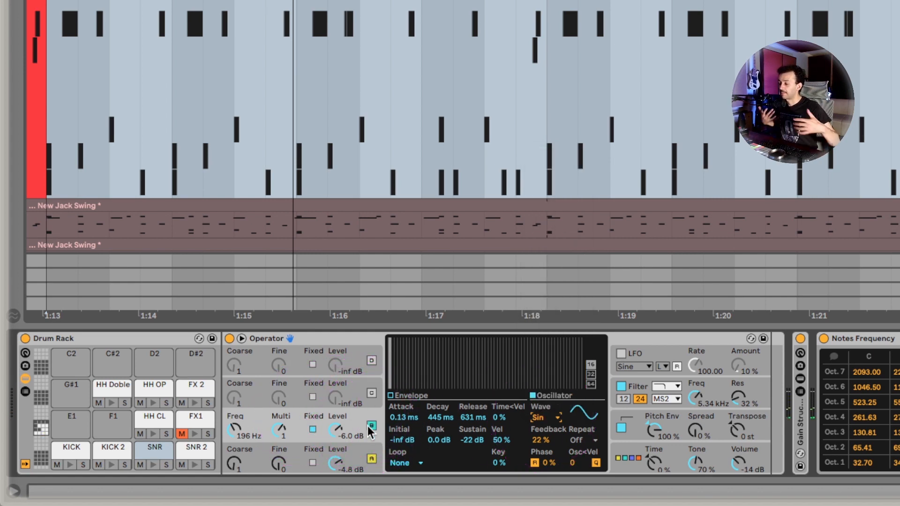
left_click(364, 434)
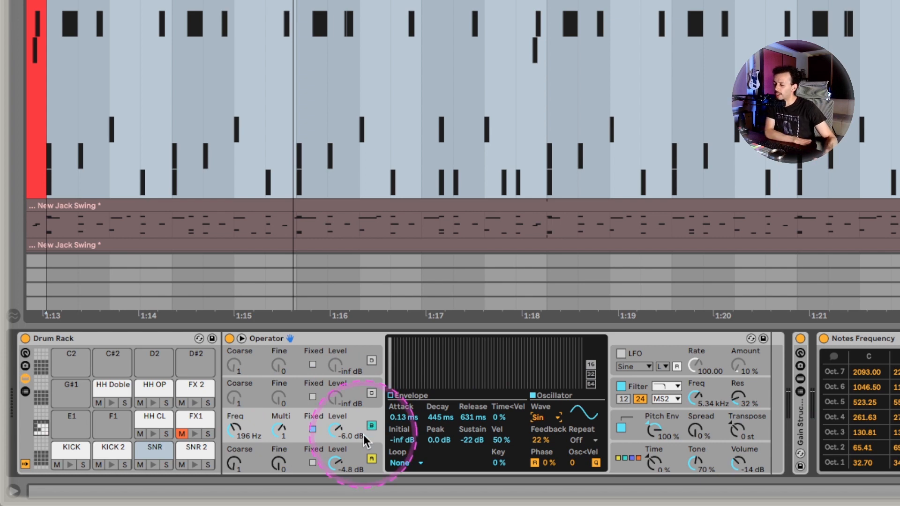
Balance the snare's oscillators by setting oscillator B's level to -4.8 dB and oscillator A's level to -7.2 dB.
left_click(331, 432)
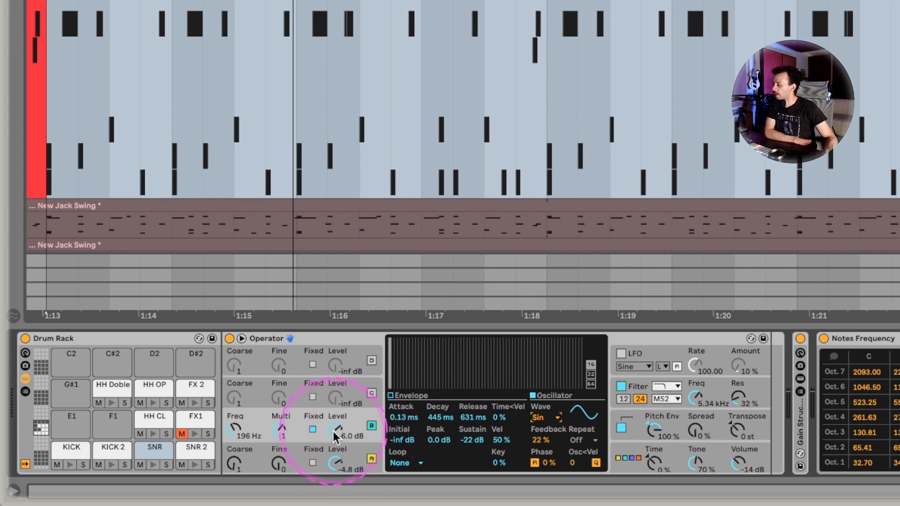
mouse_move(334, 435)
left_mouse_down()
mouse_move(334, 457)
mouse_move(336, 422)
left_mouse_up()
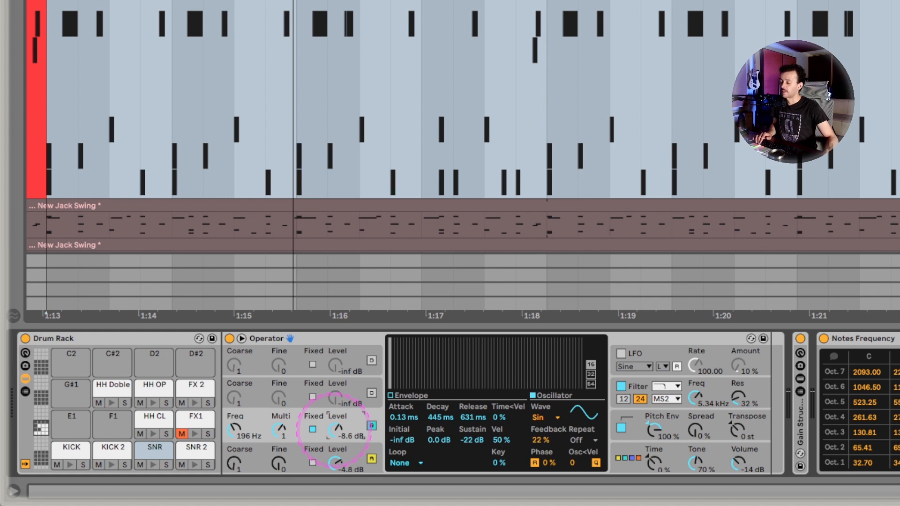
left_click_drag(336, 433, 335, 428)
left_click_drag(340, 467, 340, 469)
Review the snare's filter curve and drive settings together with its filter envelope.
left_click(702, 404)
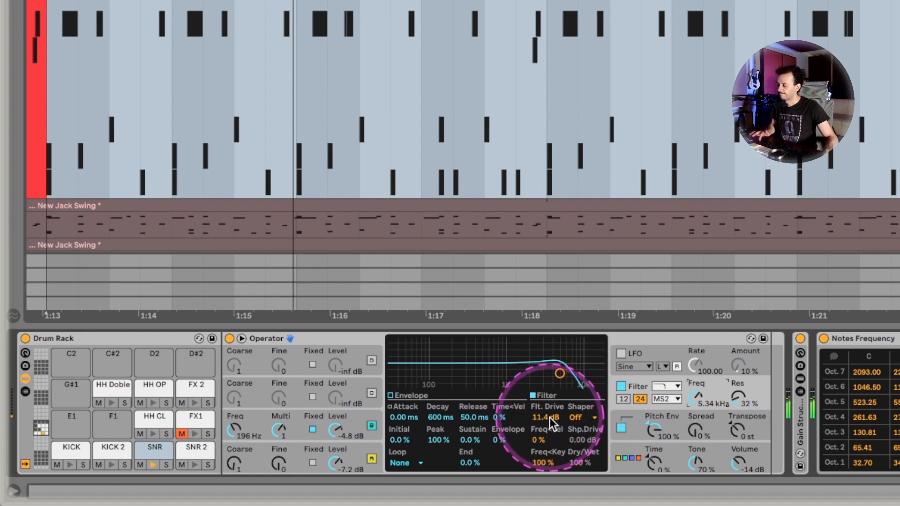
left_click(409, 396)
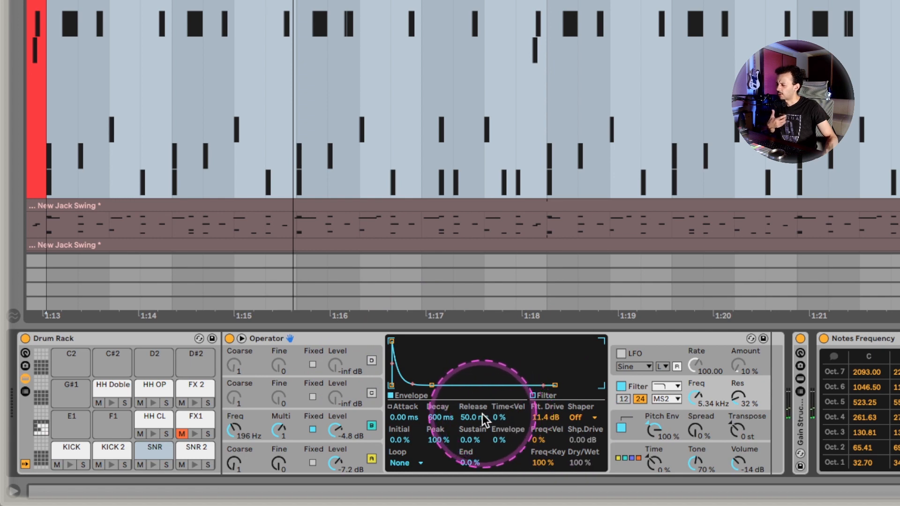
left_click(538, 396)
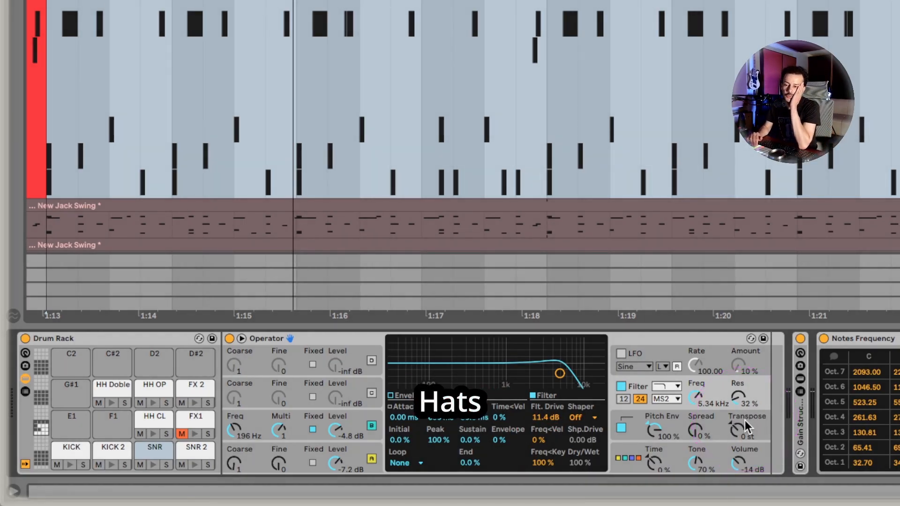
Select the HH CL pad and switch off its oscillators D, C and B, keeping only oscillator A on.
key("Up")
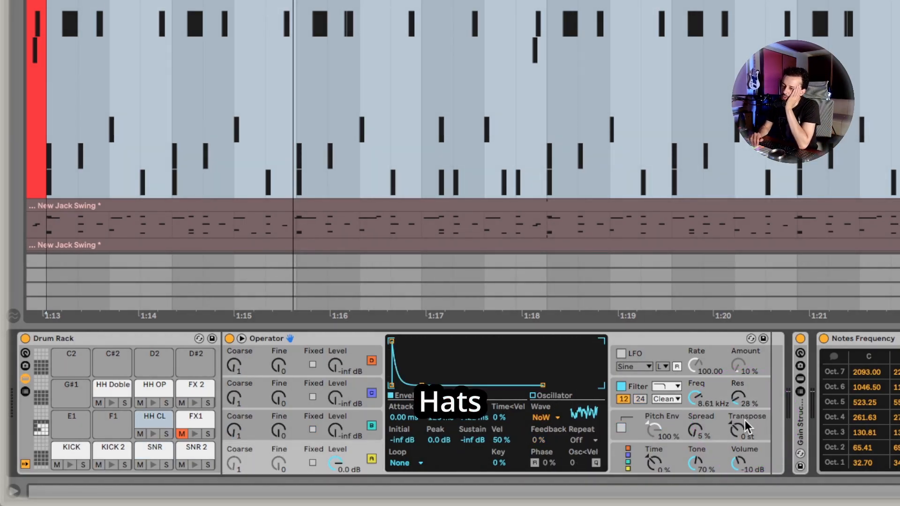
key("Up")
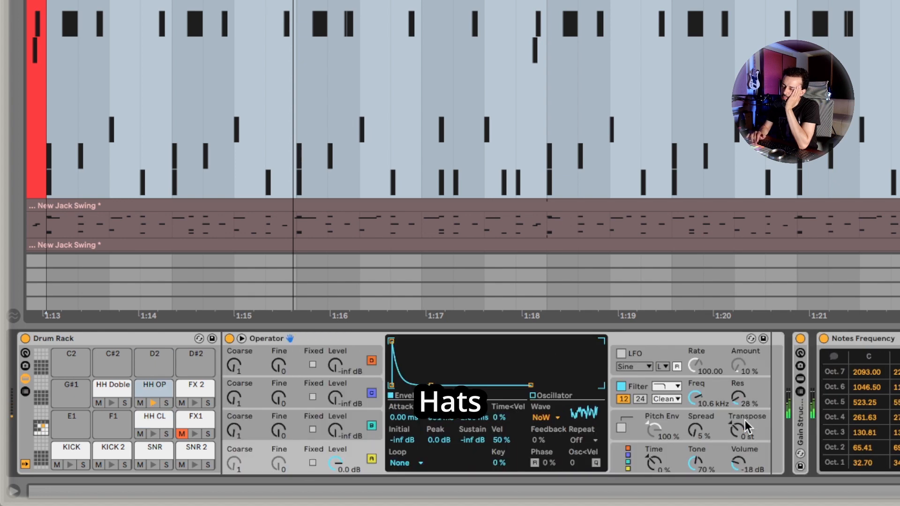
key("Down")
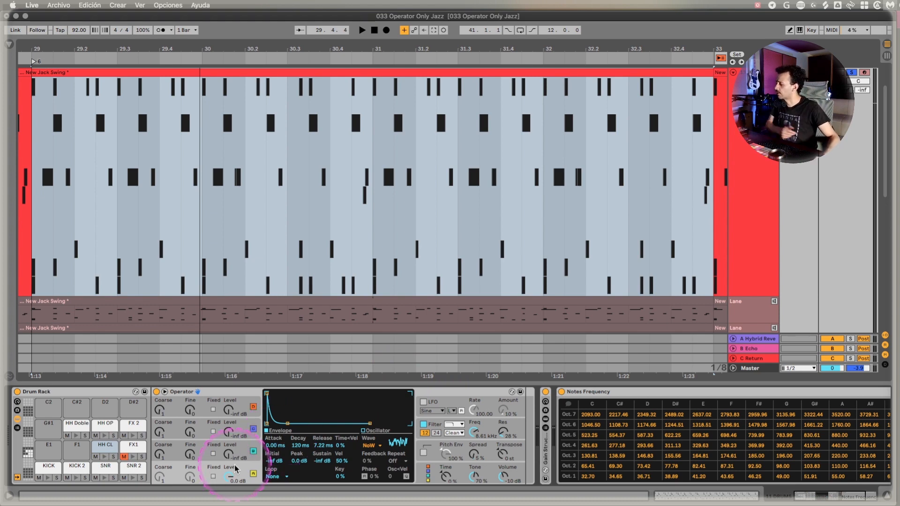
left_click(254, 407)
left_click(253, 429)
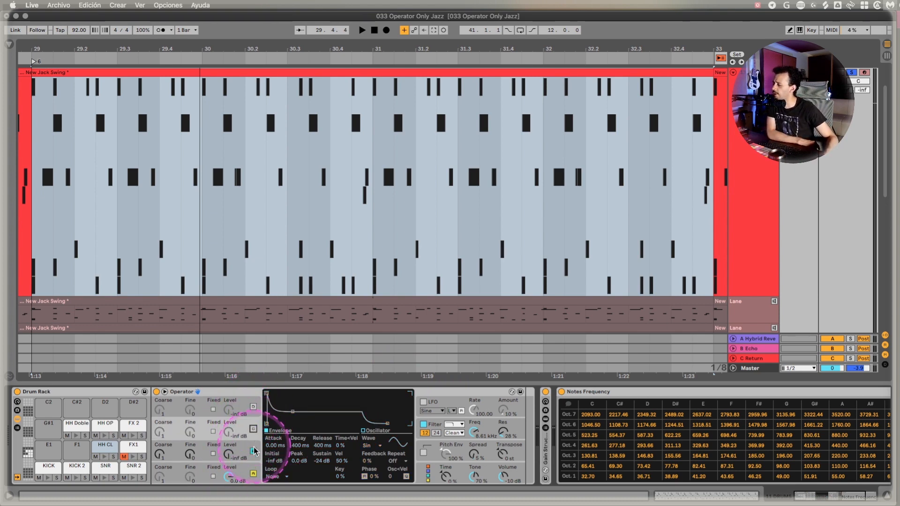
left_click(254, 451)
left_click(244, 469)
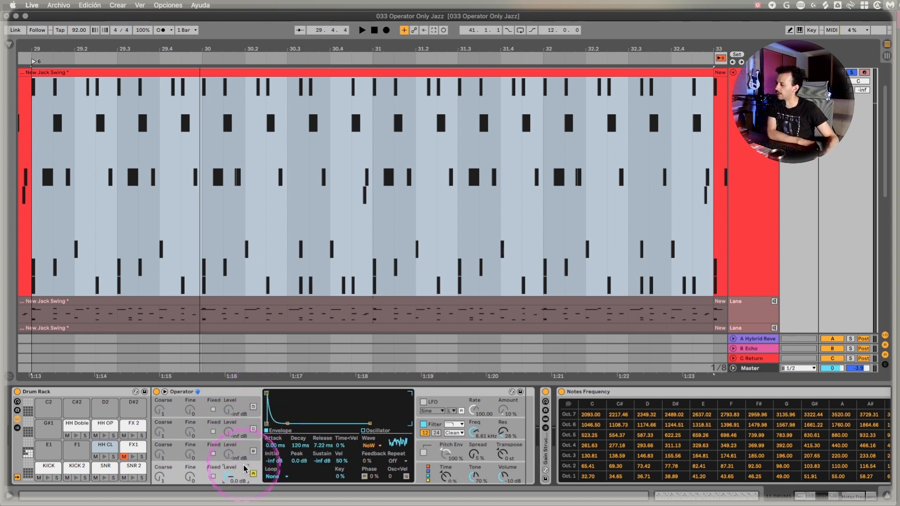
Check the HH CL pad's Noise White waveform and volume envelope decay, and listen to the drum pattern.
left_click(370, 447)
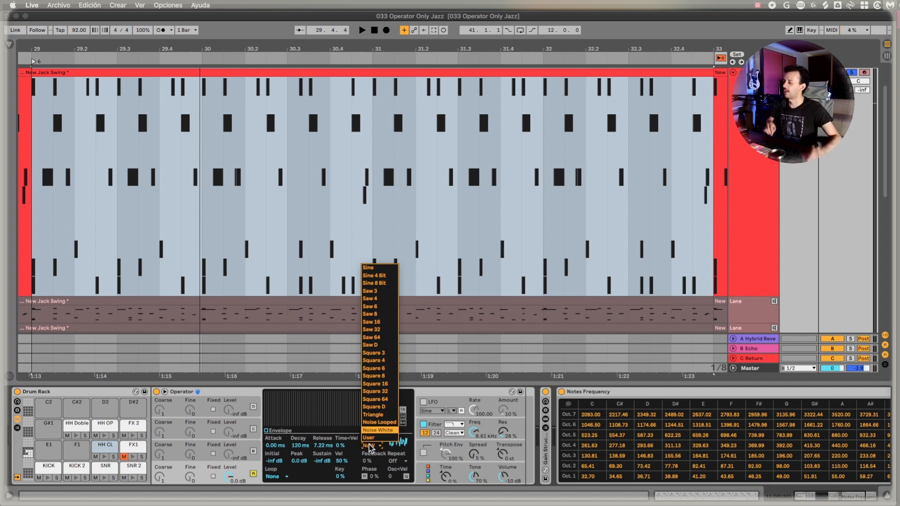
left_click(236, 468)
left_click(282, 438)
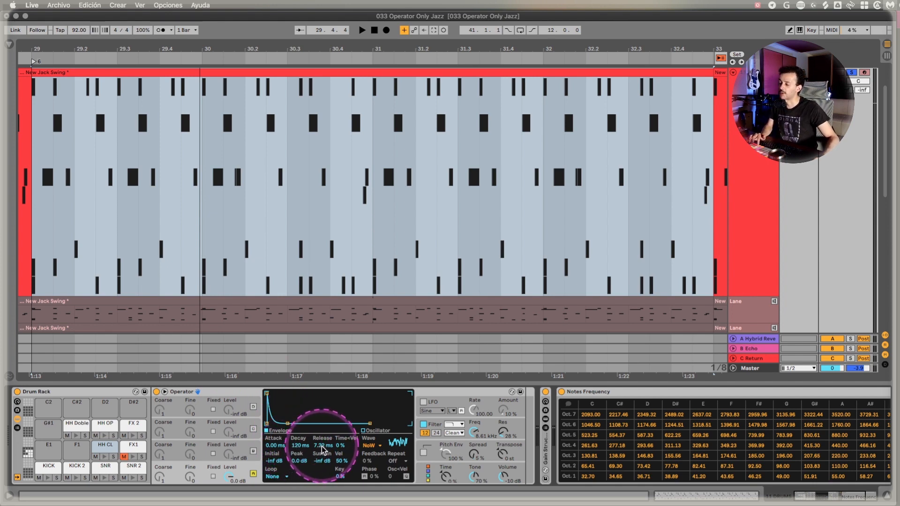
left_click_drag(300, 445, 302, 450)
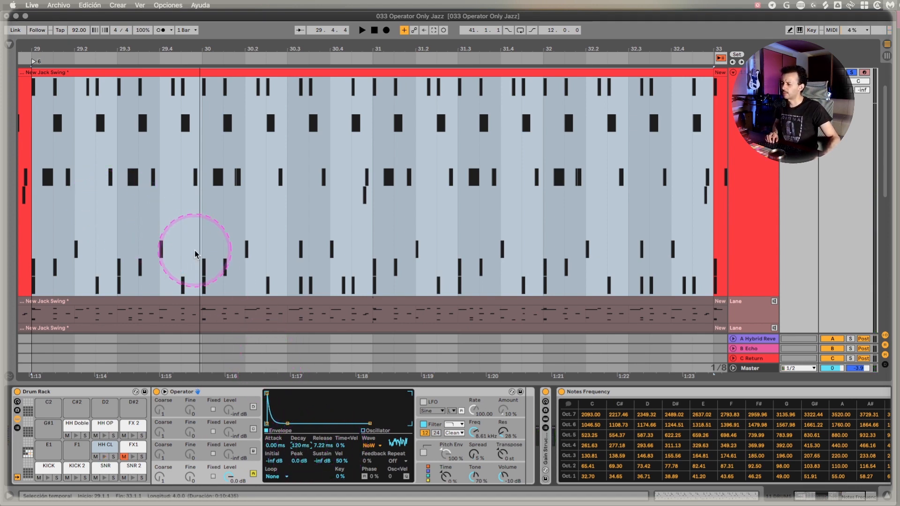
key("space")
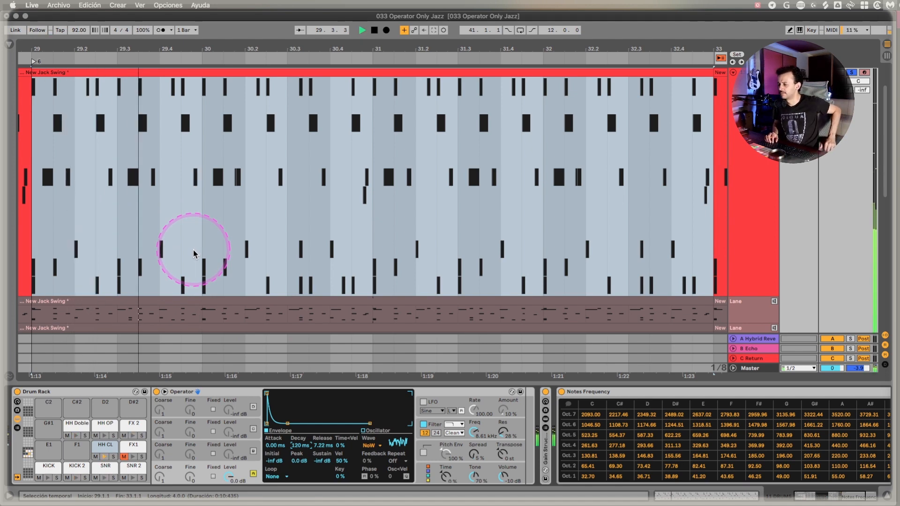
key("space")
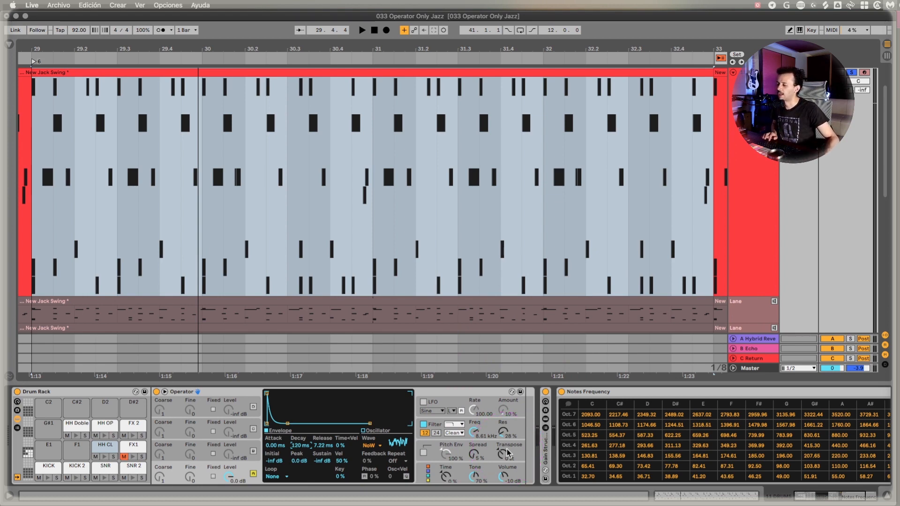
Set the HH CL pad's filter frequency to 10.8 kHz and its resonance to 23 %.
left_click(431, 436)
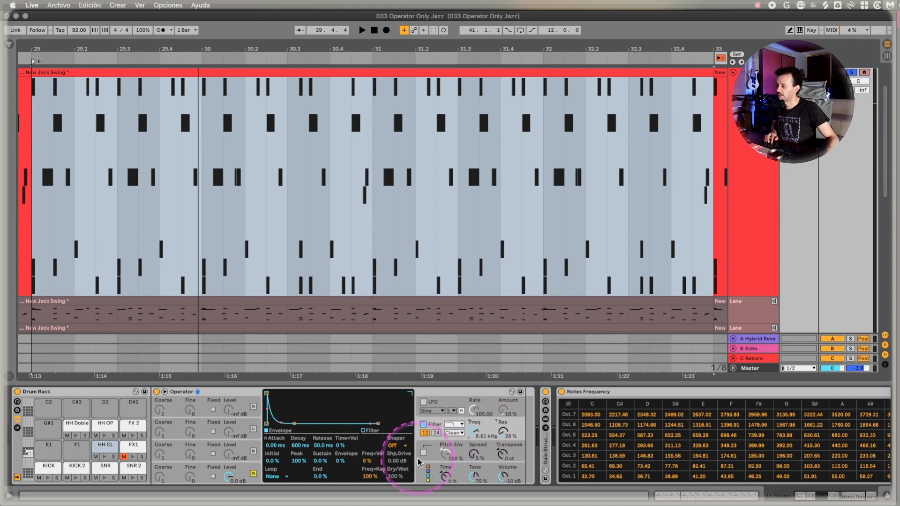
left_click(366, 432)
left_click(393, 416)
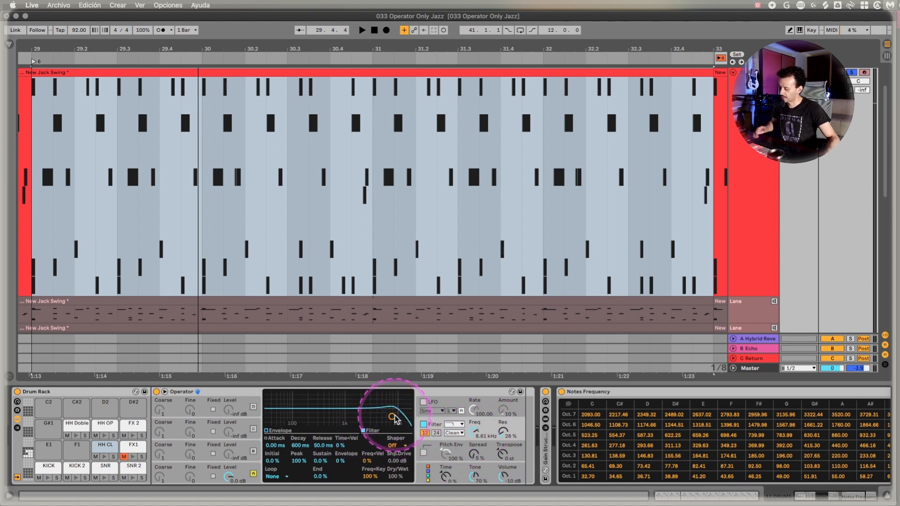
mouse_move(395, 419)
left_mouse_down()
mouse_move(403, 413)
mouse_move(397, 421)
left_mouse_up()
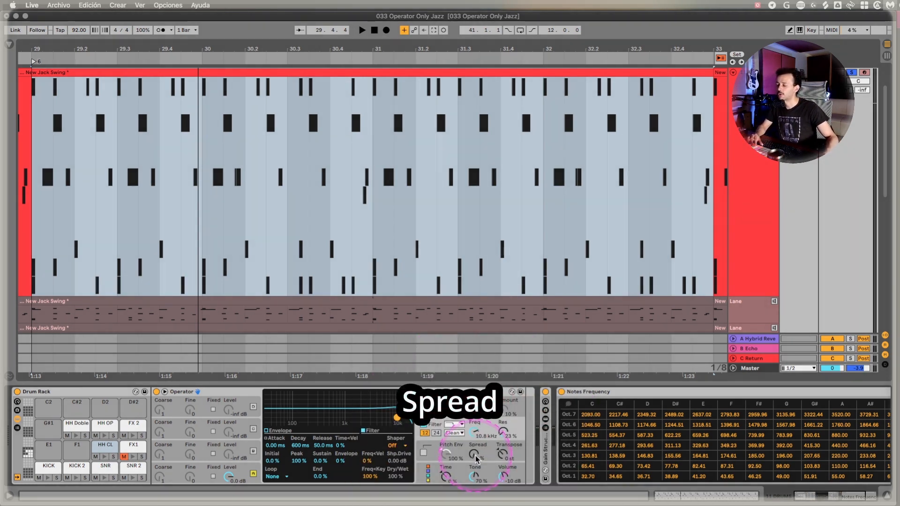
Raise the HH CL pad's Spread strongly and centre the pan of its channel in the session mixer.
left_click_drag(476, 455, 475, 434)
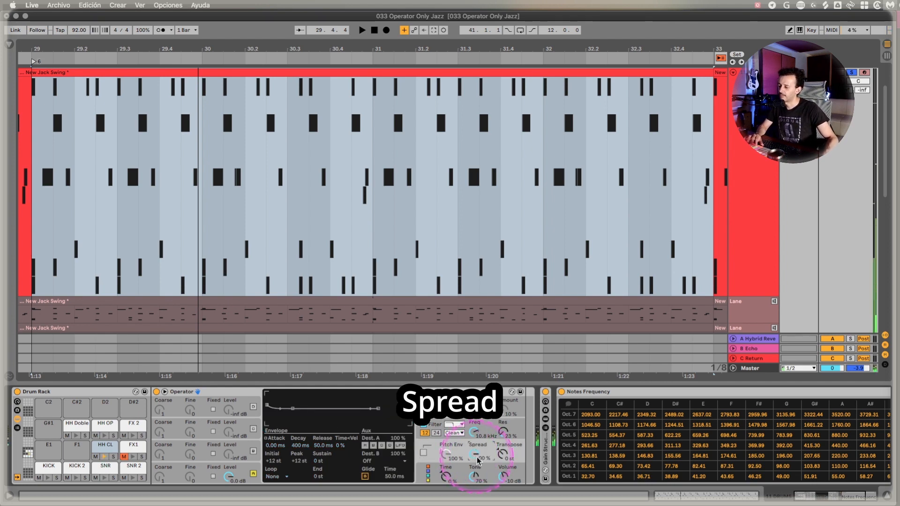
left_click(478, 483)
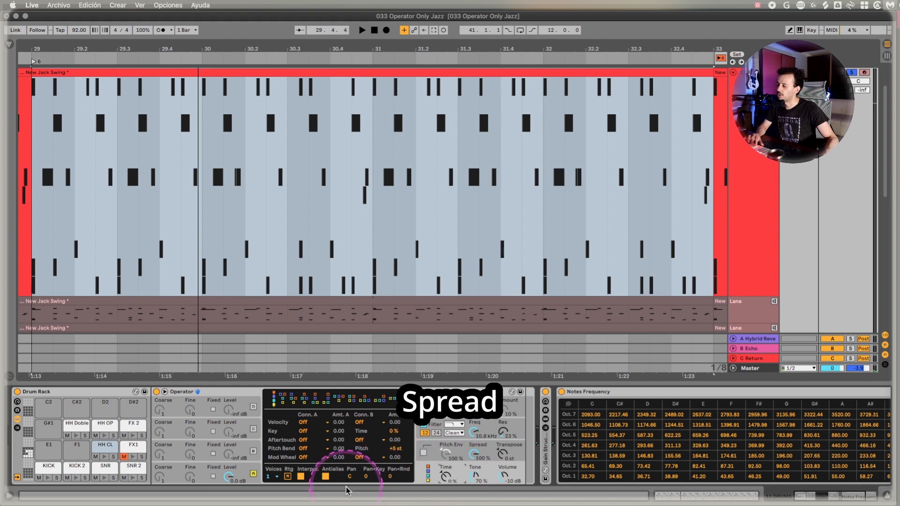
key("Tab")
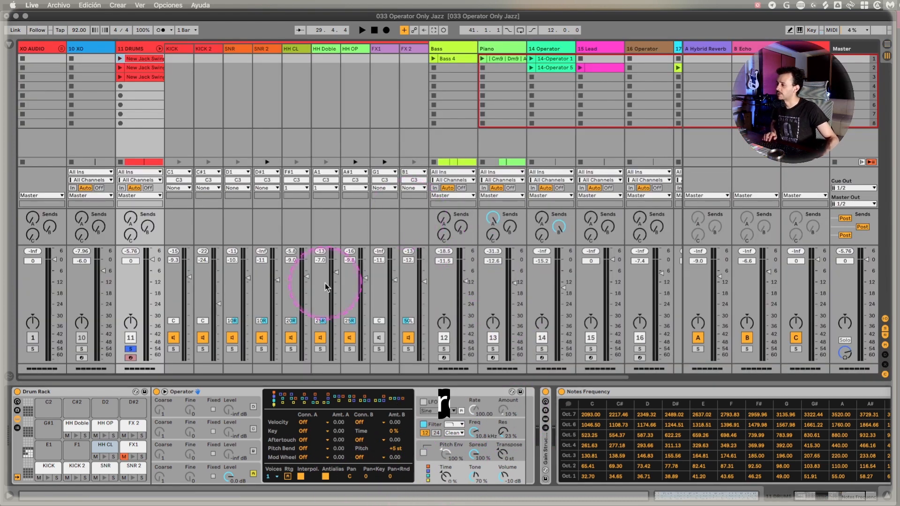
double_click(291, 321)
scroll(328, 347, "right", 1)
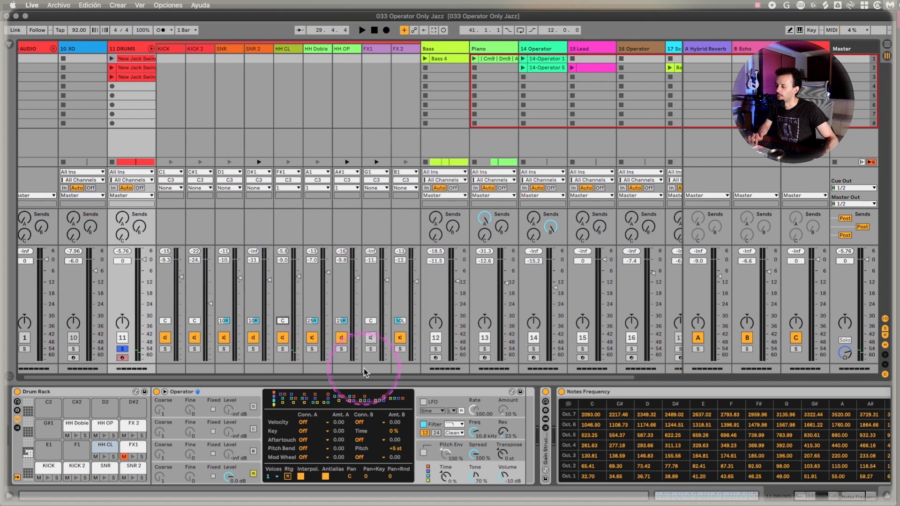
Try panning the HH CL channel to the right to compare it with Spread, and recentre it.
left_click(478, 460)
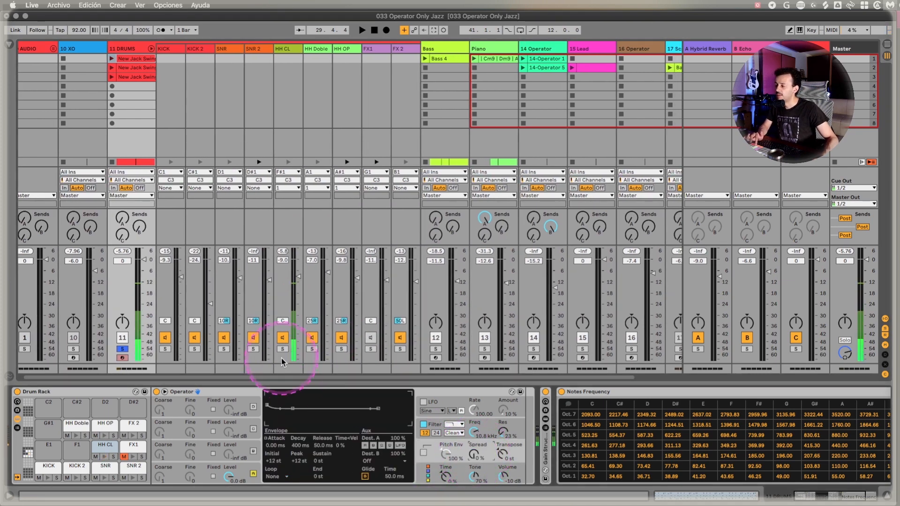
left_click_drag(284, 319, 283, 322)
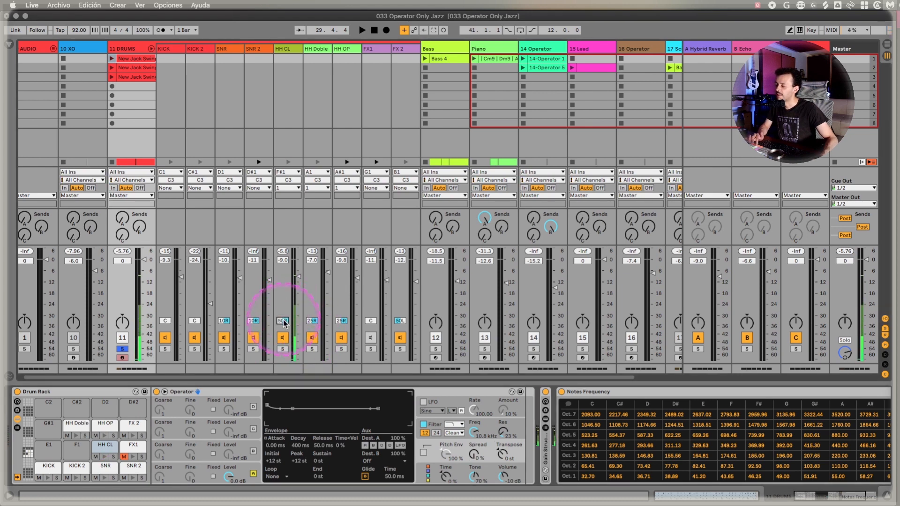
double_click(283, 321)
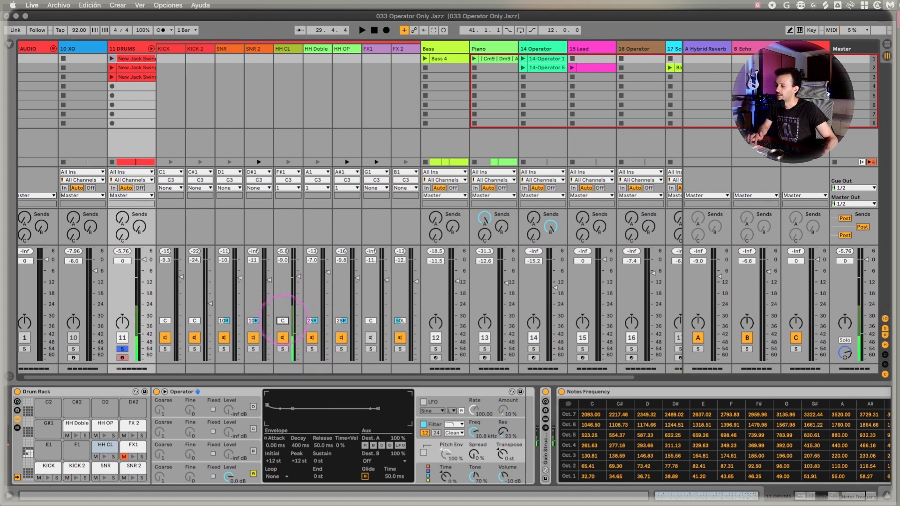
Readjust the HH CL pad's Spread and pan its mixer channel to 25R.
left_click(479, 457)
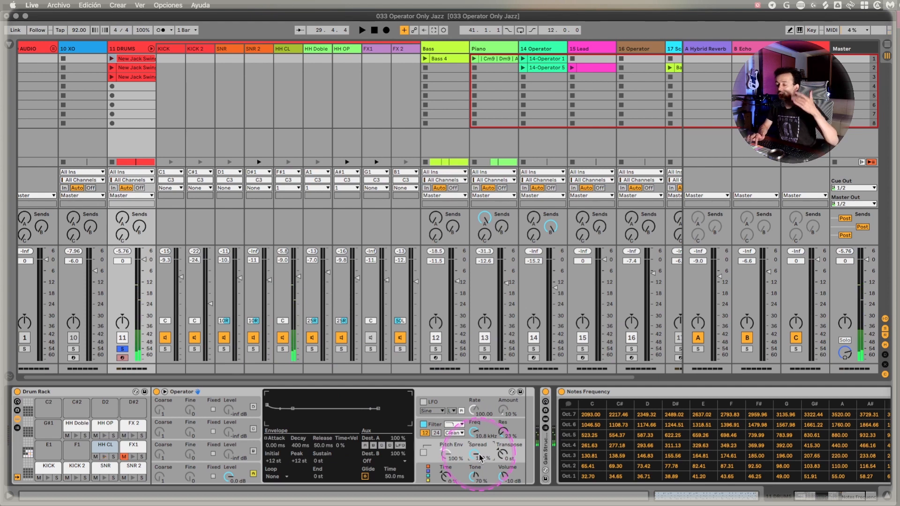
mouse_move(479, 458)
left_mouse_down()
mouse_move(476, 449)
mouse_move(478, 466)
left_mouse_up()
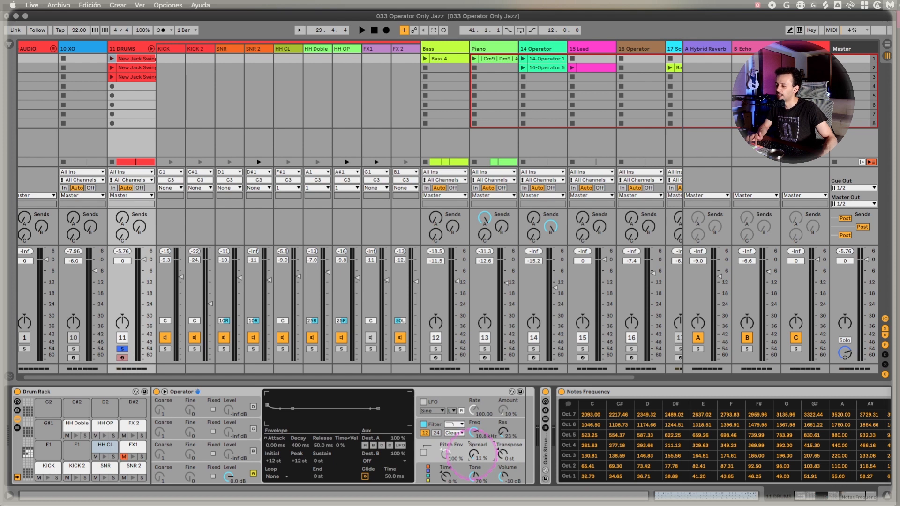
left_click(284, 322)
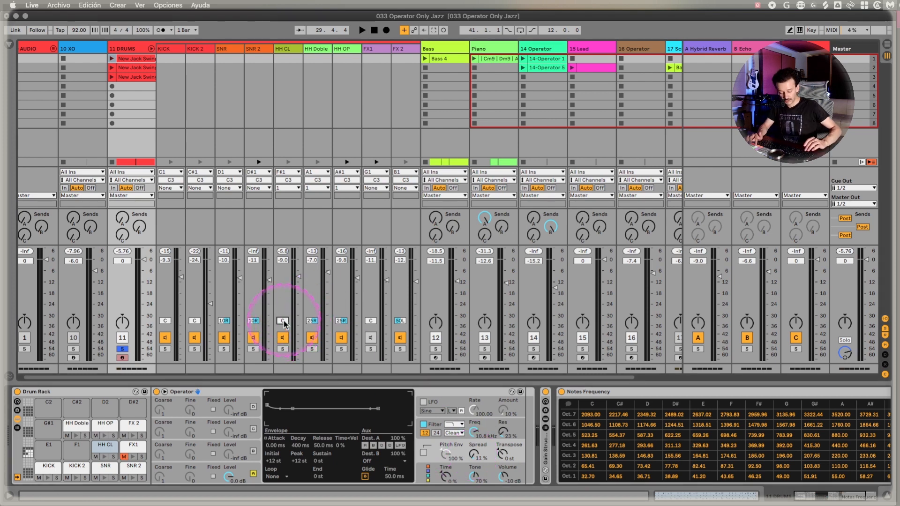
type("25r")
key("Return")
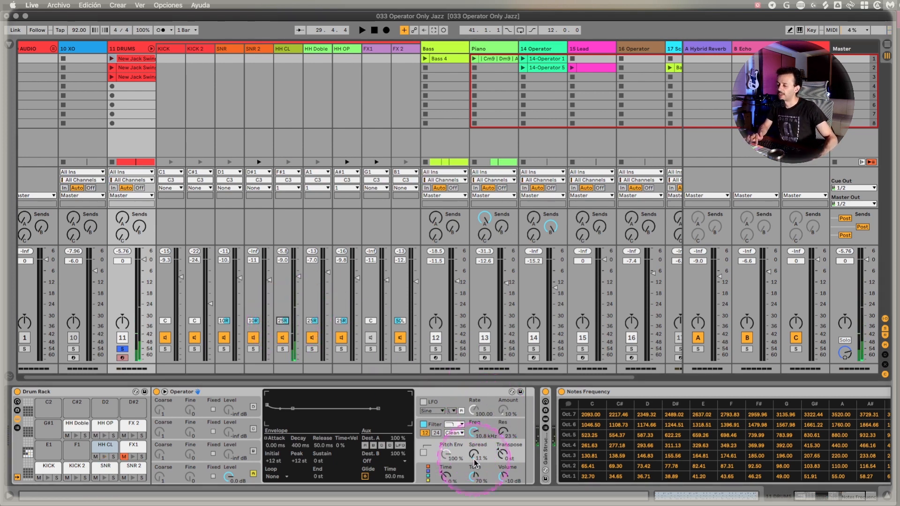
left_click_drag(475, 454, 468, 443)
Select the HH OP pad and switch off its oscillators D, C and B, keeping only the noise oscillator A.
left_click(106, 423)
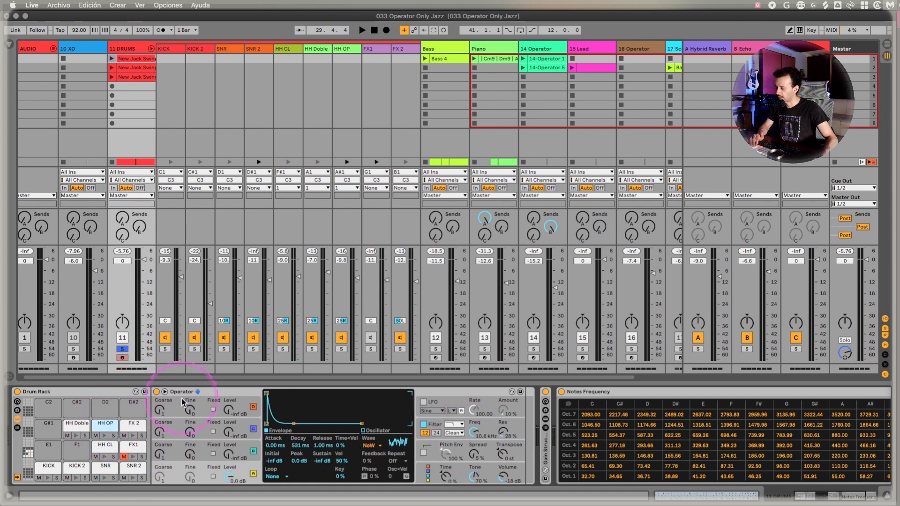
left_click(253, 407)
left_click(253, 428)
left_click(252, 451)
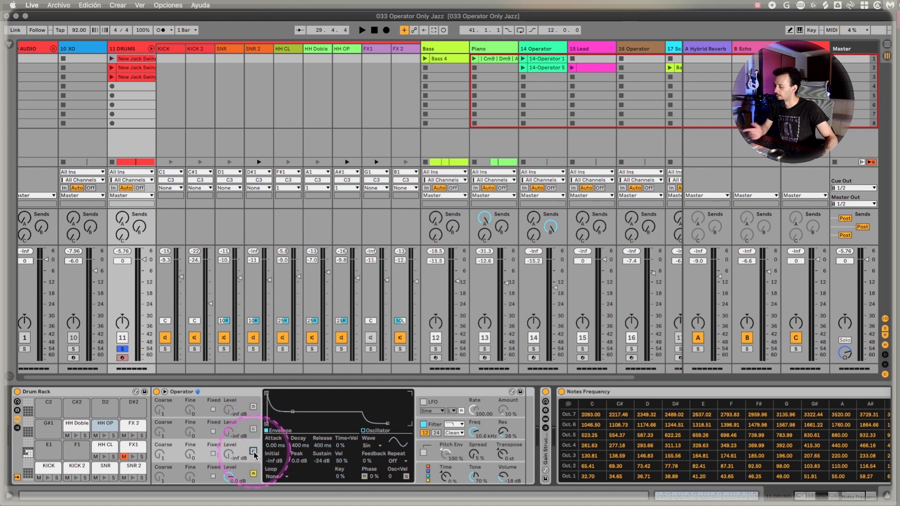
left_click(255, 471)
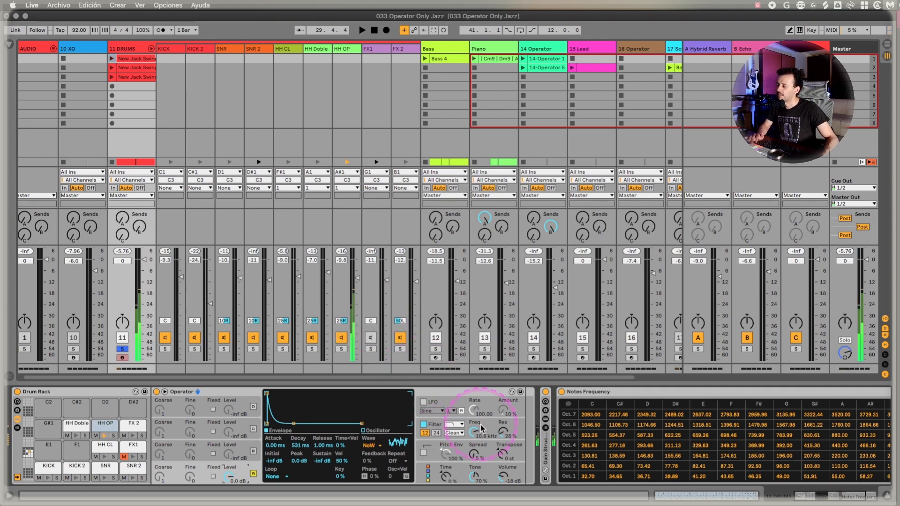
left_click(426, 454)
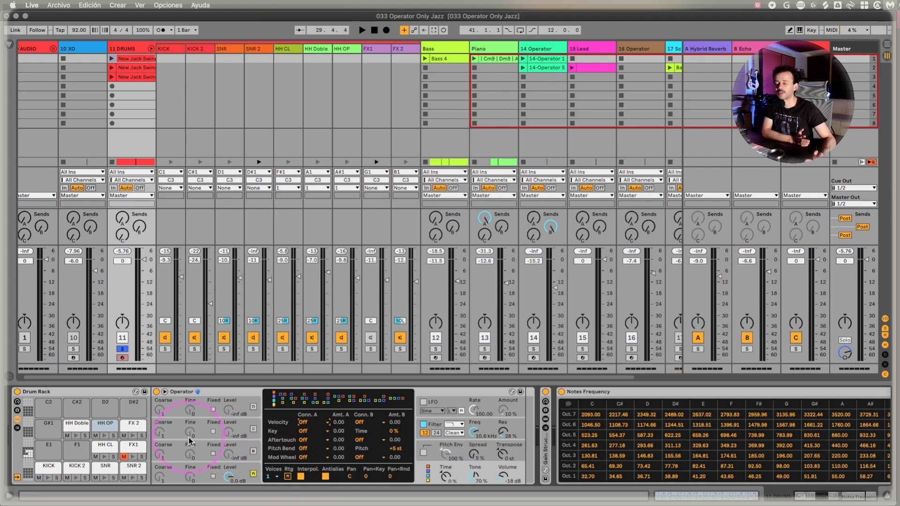
Select the HH Doble pad and preview its sound.
left_click(74, 428)
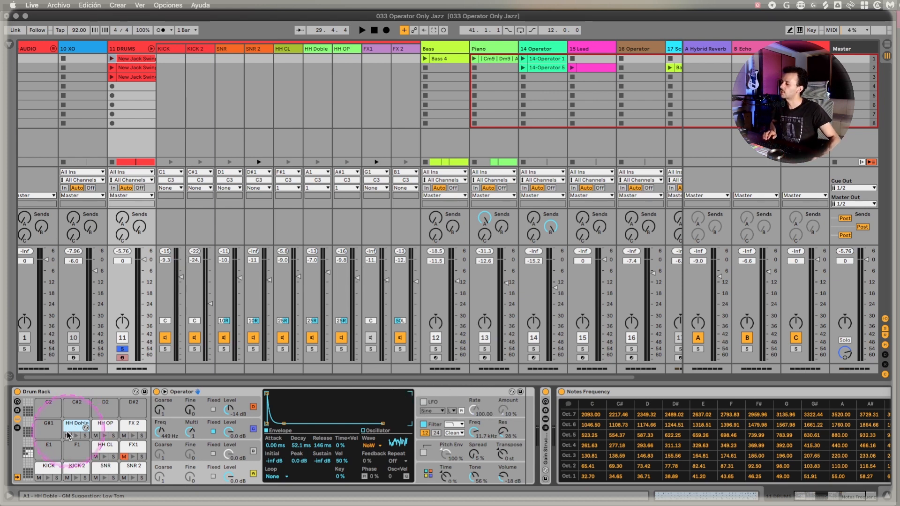
left_click(76, 436)
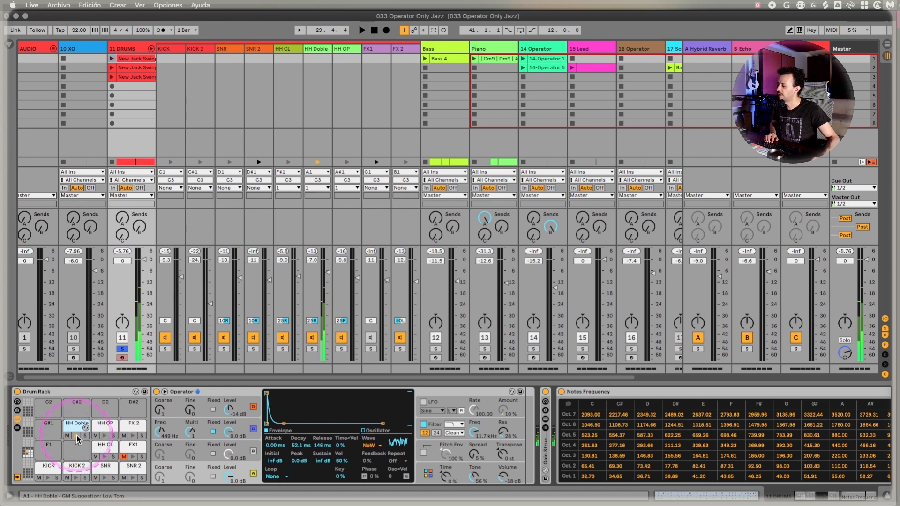
Preview the HH Doble pad and switch off its oscillators D and C, keeping only the noise oscillator A.
left_click(77, 426)
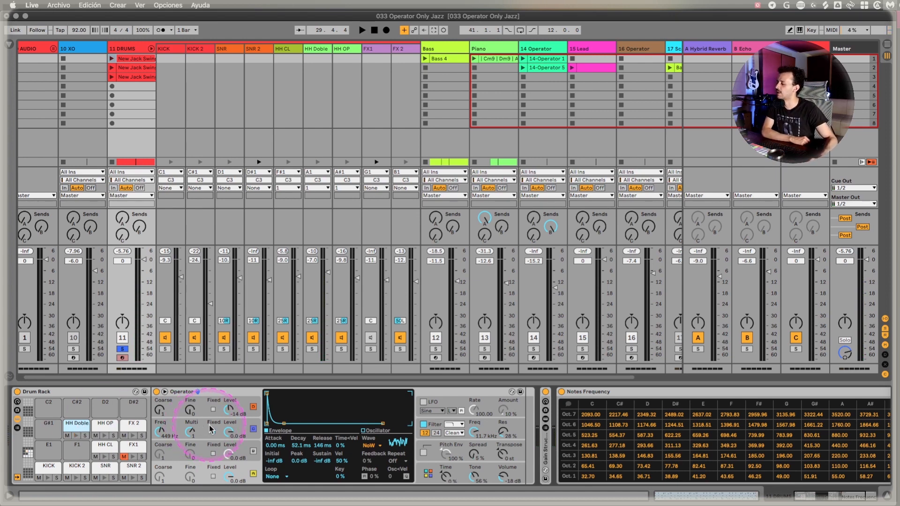
left_click(238, 425)
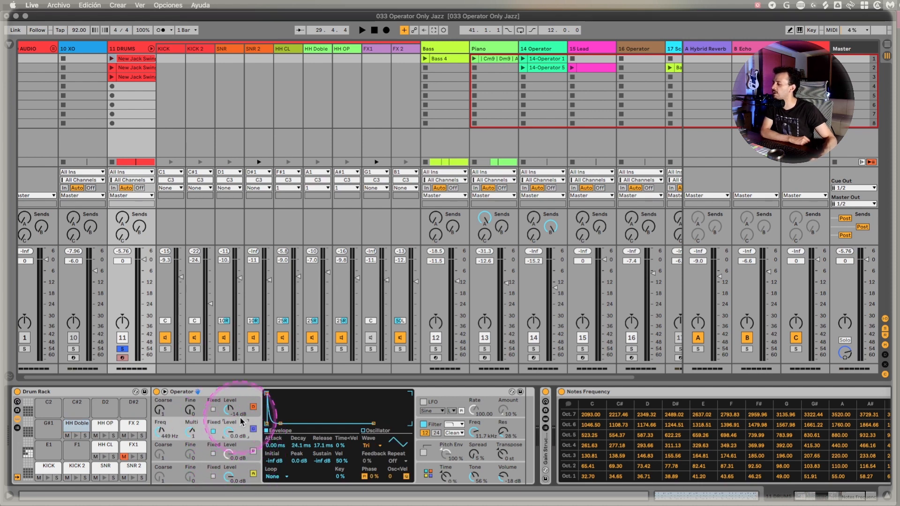
left_click(243, 408)
left_click(253, 408)
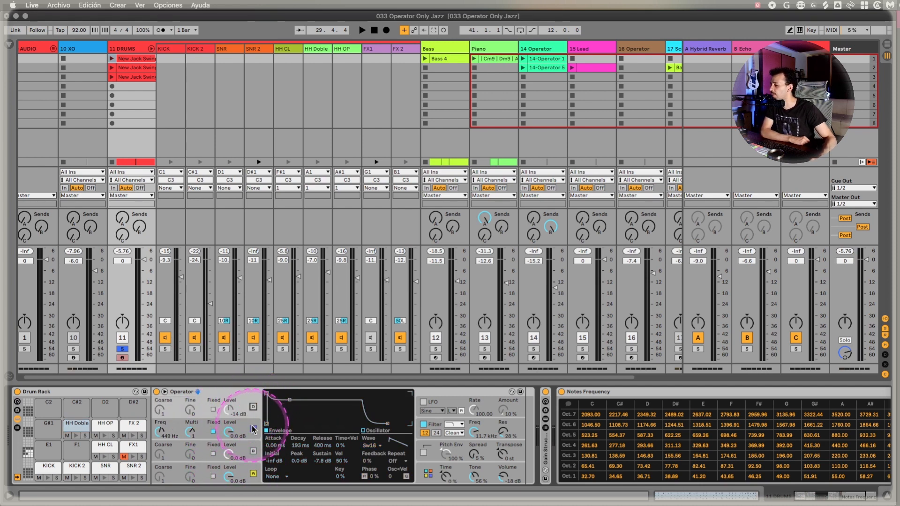
left_click(252, 430)
left_click(238, 473)
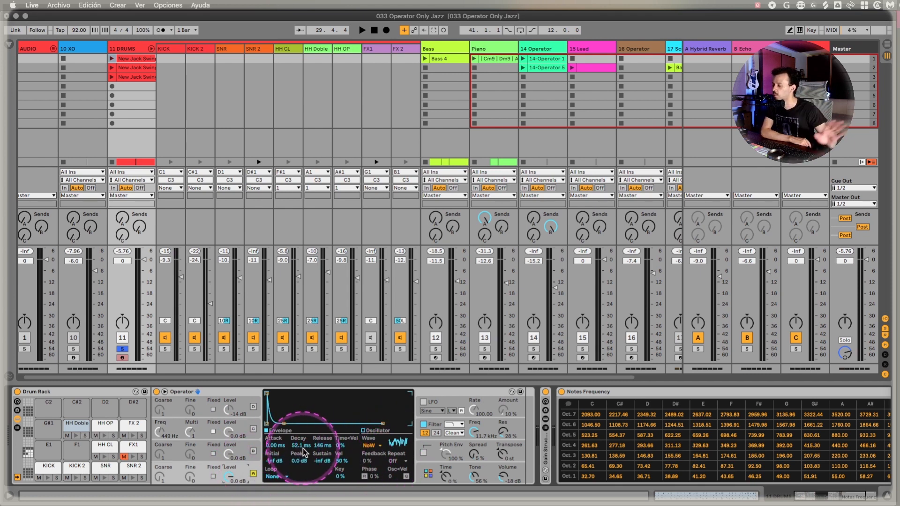
Show the HH Doble Operator's global modulation settings and route Velocity's first connection to Time.
left_click(467, 474)
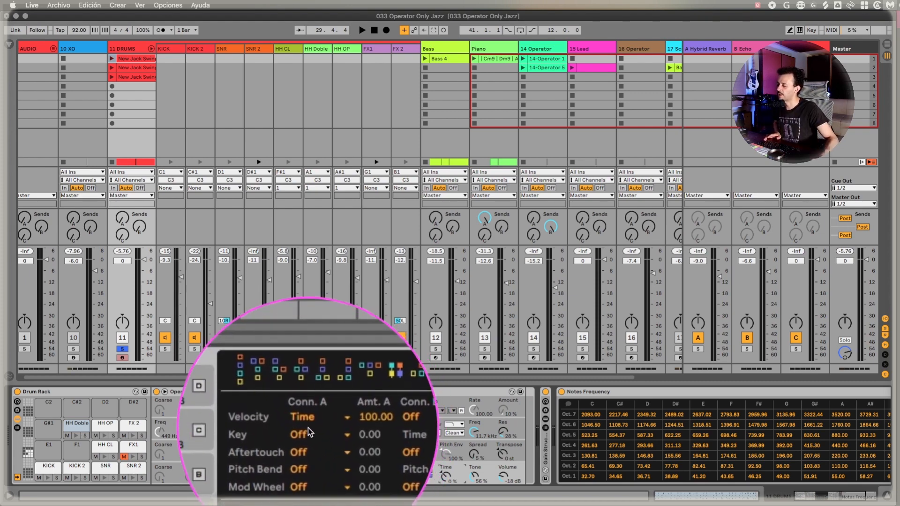
left_click(311, 425)
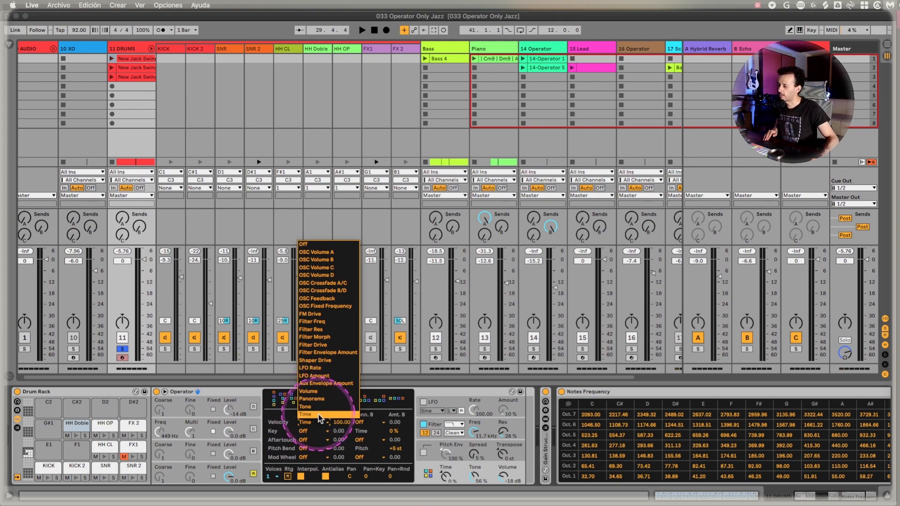
left_click(319, 415)
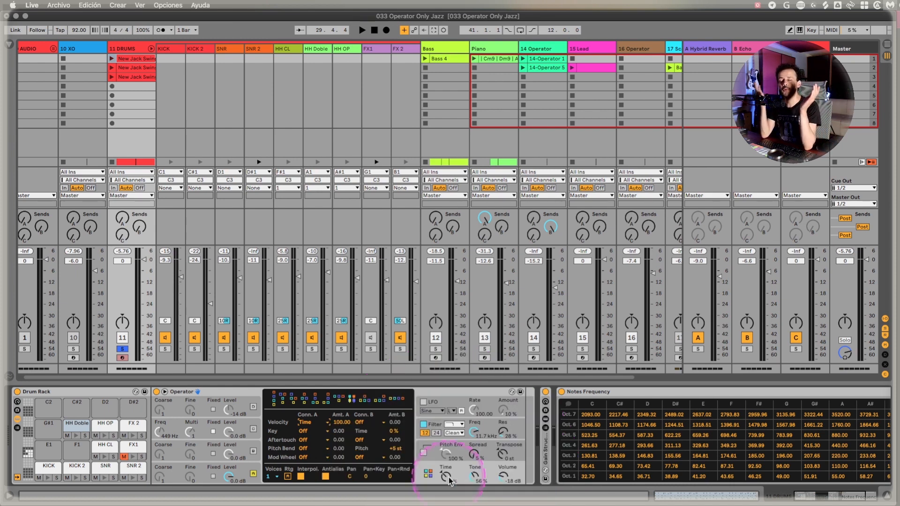
mouse_move(448, 478)
left_mouse_down()
mouse_move(449, 503)
mouse_move(449, 477)
left_mouse_up()
left_click(311, 427)
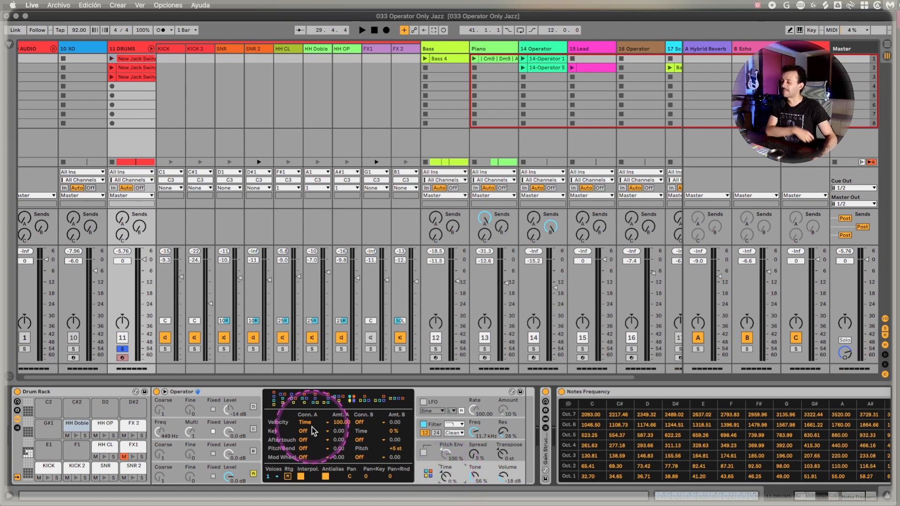
Try a Velocity-to-Time amount of -100 on HH Doble, and return it to 100.
left_click(448, 477)
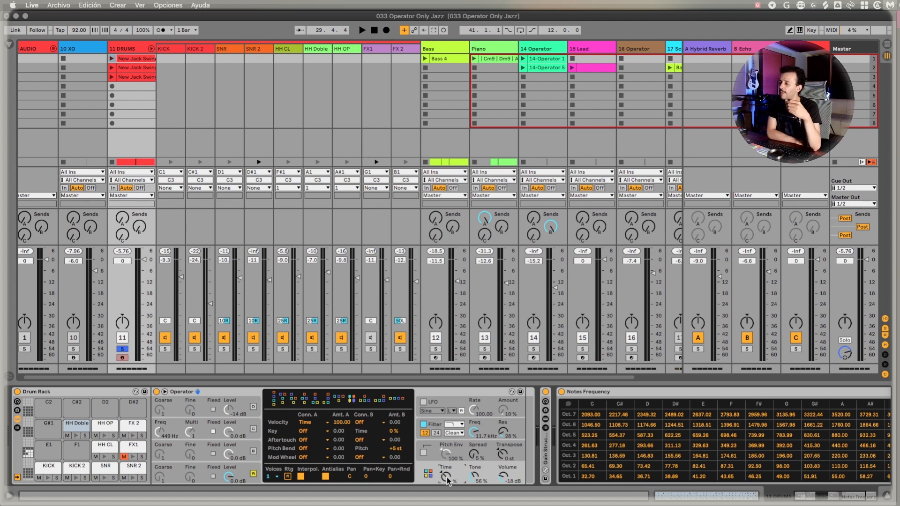
left_click(336, 423)
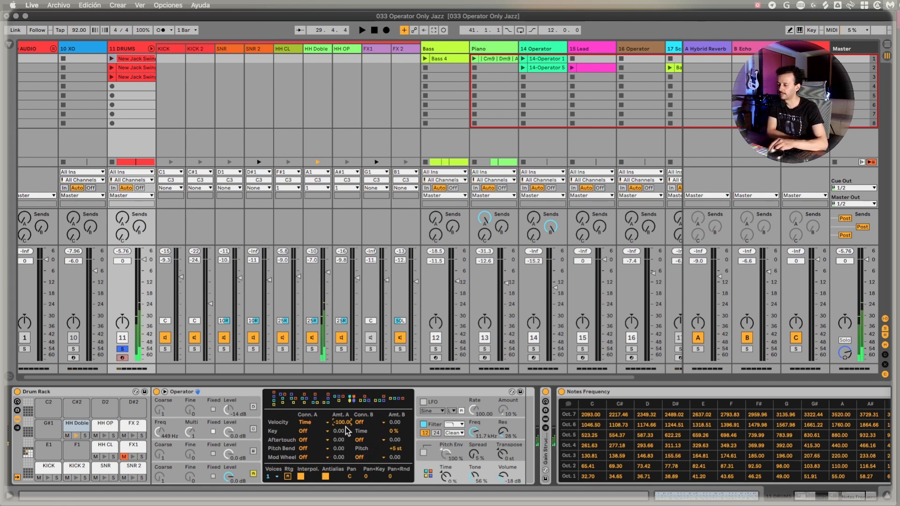
left_click_drag(345, 426, 343, 423)
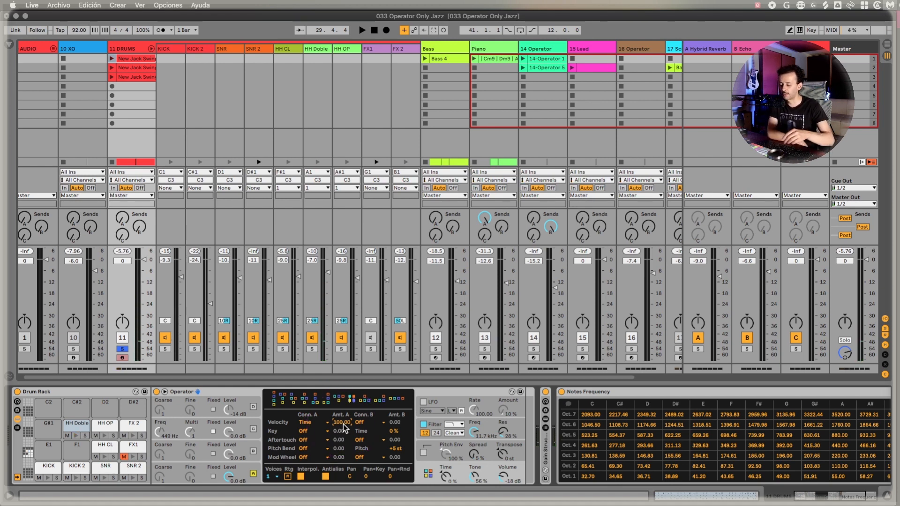
Open the New Jack Swing 2 Hat Double clip and compare the velocities of its HH Doble notes.
double_click(133, 76)
left_click(460, 311)
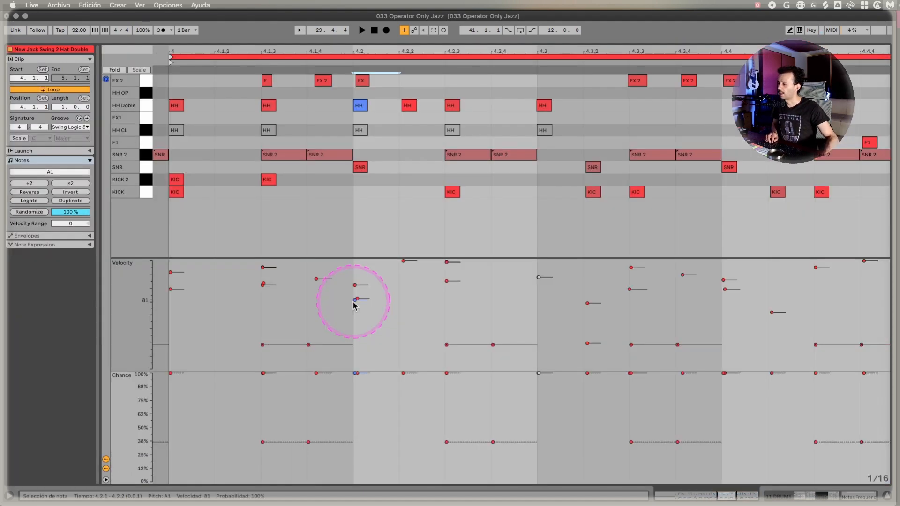
key("ctrl+alt+m")
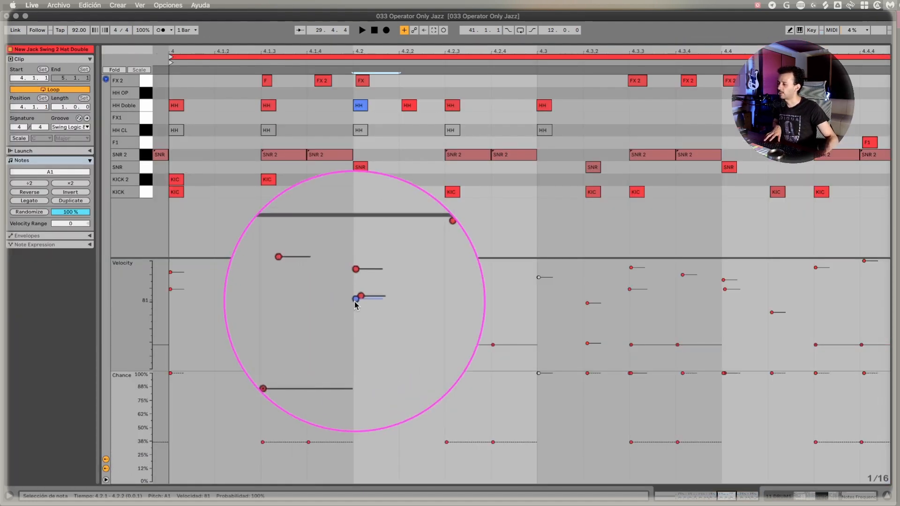
key("ctrl+alt+m")
left_click(403, 260)
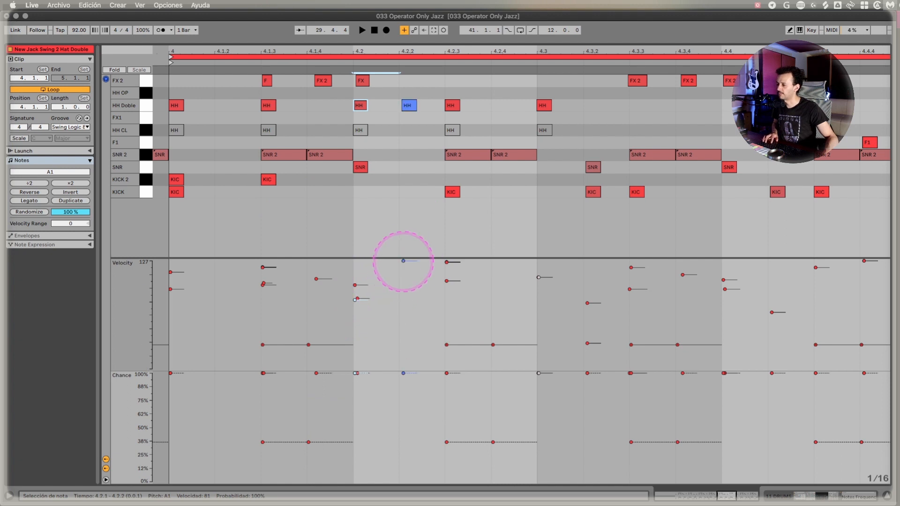
left_click(356, 299)
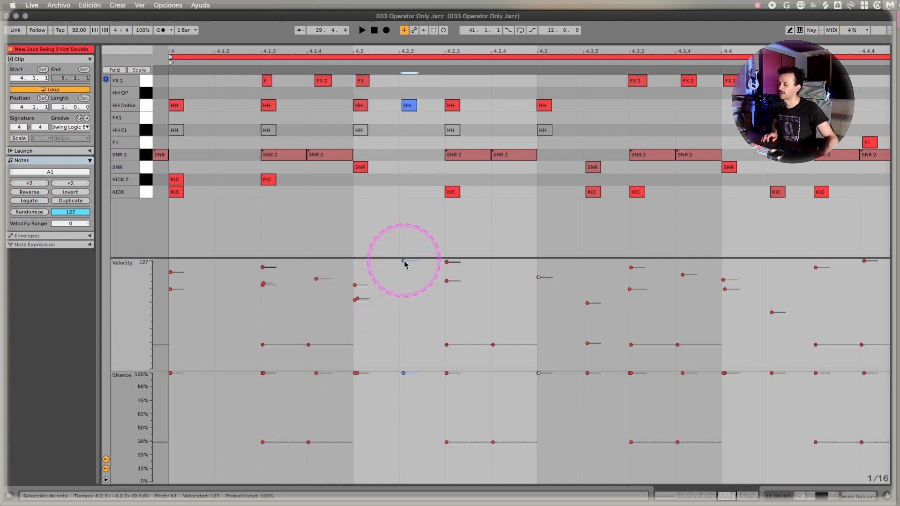
left_click(399, 298)
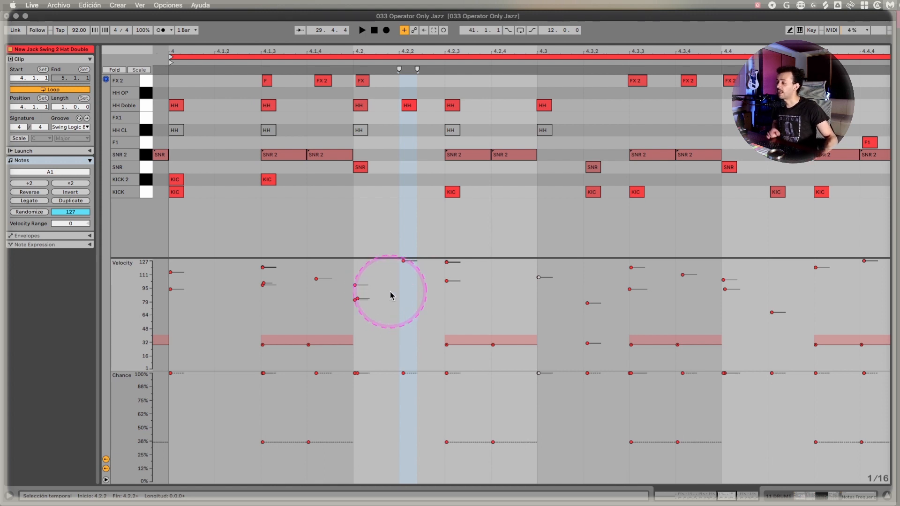
left_click(146, 107)
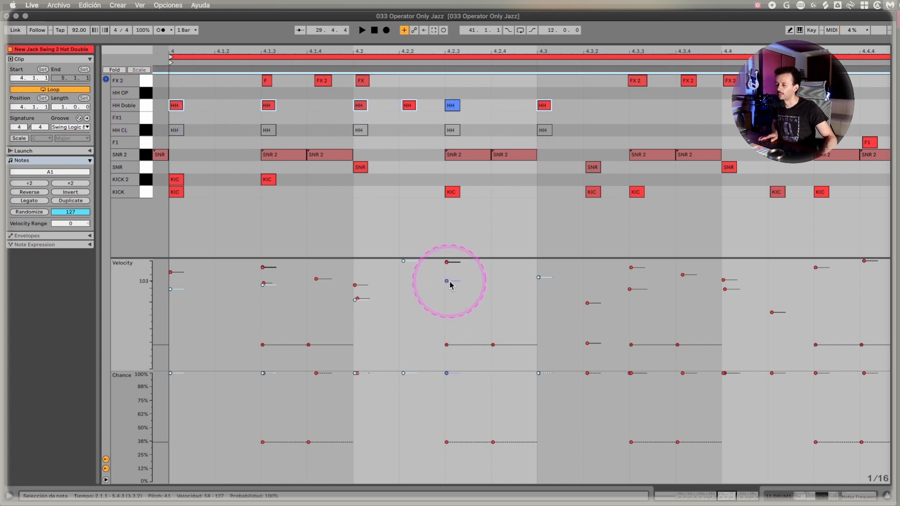
left_click_drag(449, 282, 449, 282)
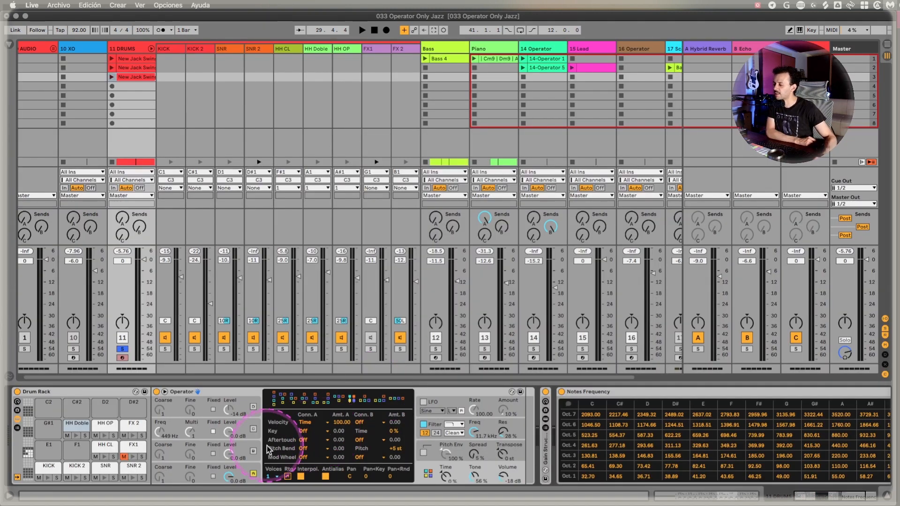
Set the envelope release of HH Doble's noise oscillator A to 113 ms.
left_click(308, 457)
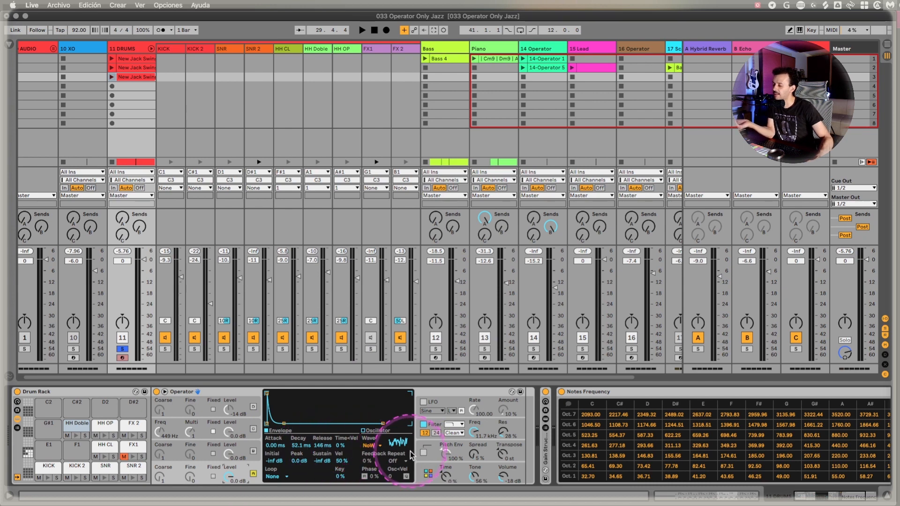
left_click(425, 471)
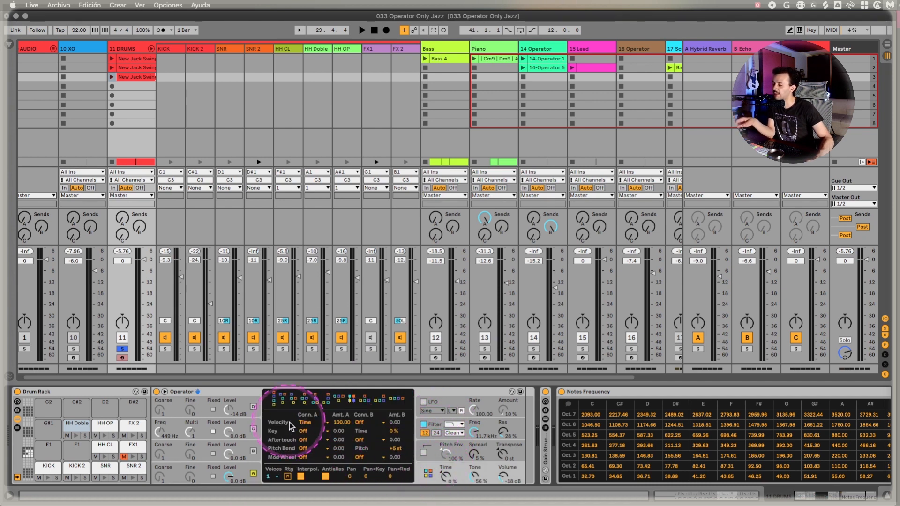
left_click(244, 474)
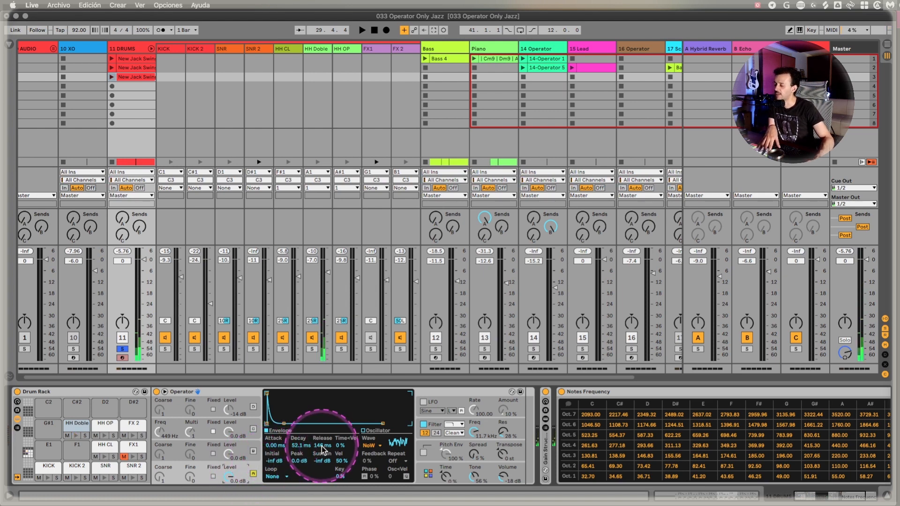
mouse_move(327, 449)
left_mouse_down()
mouse_move(326, 464)
mouse_move(325, 440)
left_mouse_up()
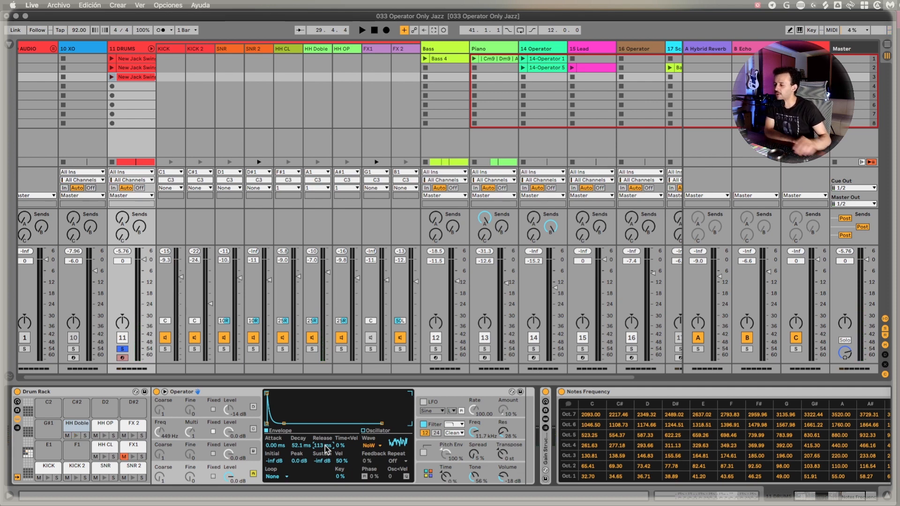
Switch HH Doble's oscillators C and D back on.
left_click(249, 430)
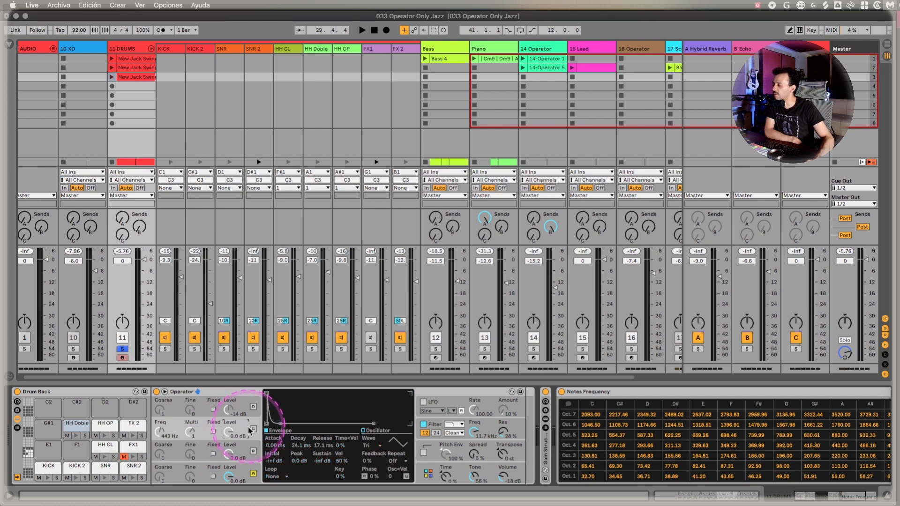
left_click(253, 429)
left_click(243, 409)
left_click(254, 407)
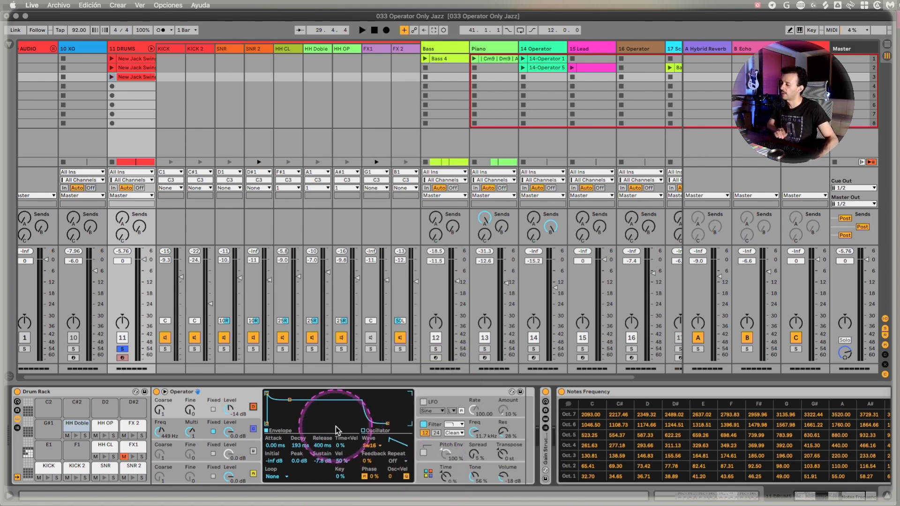
Audition HH Doble's oscillator C alone and with D modulating it, and bring the noise oscillator A back in.
left_click(245, 427)
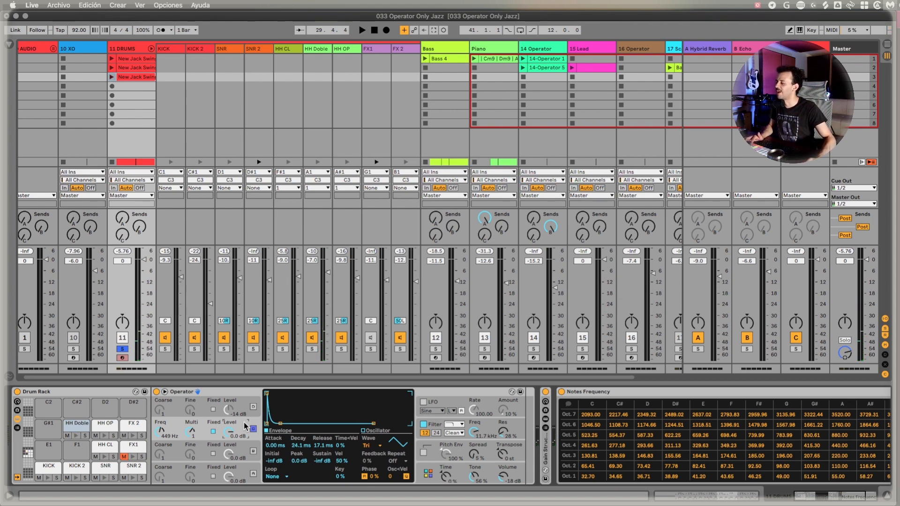
left_click(249, 408)
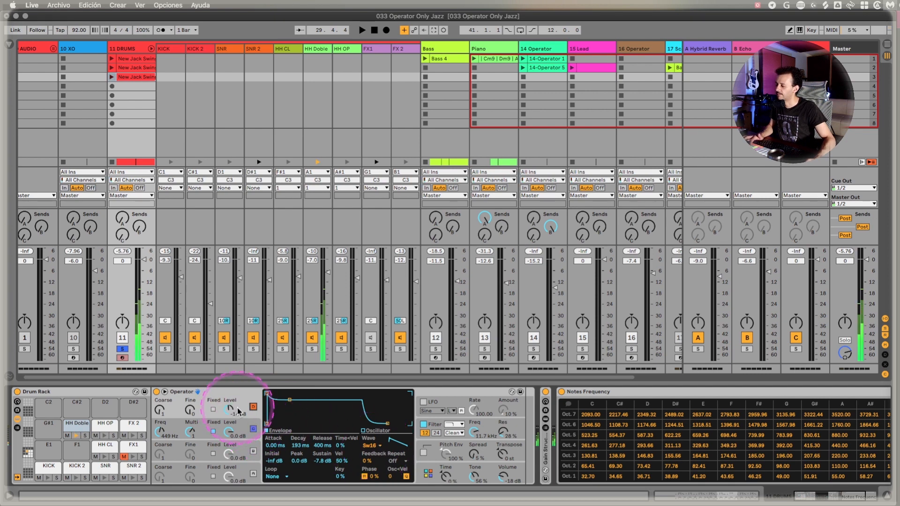
left_click(253, 475)
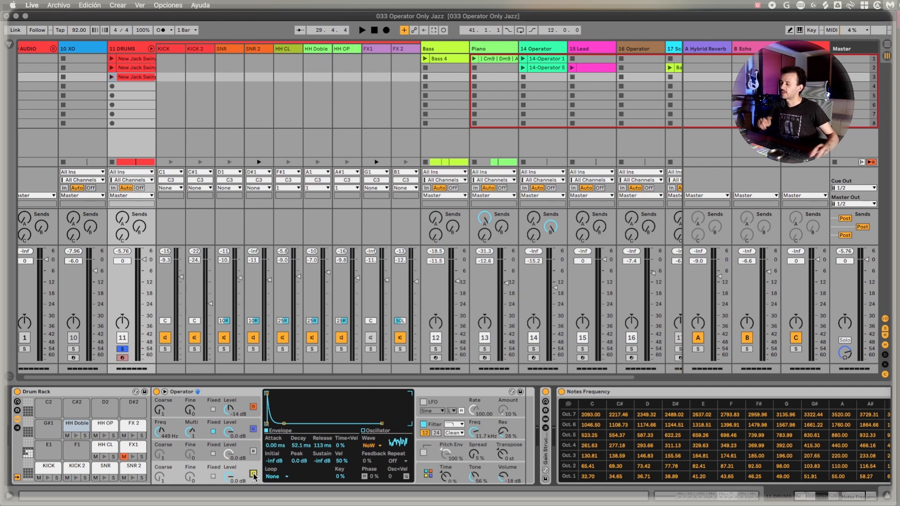
left_click(219, 435)
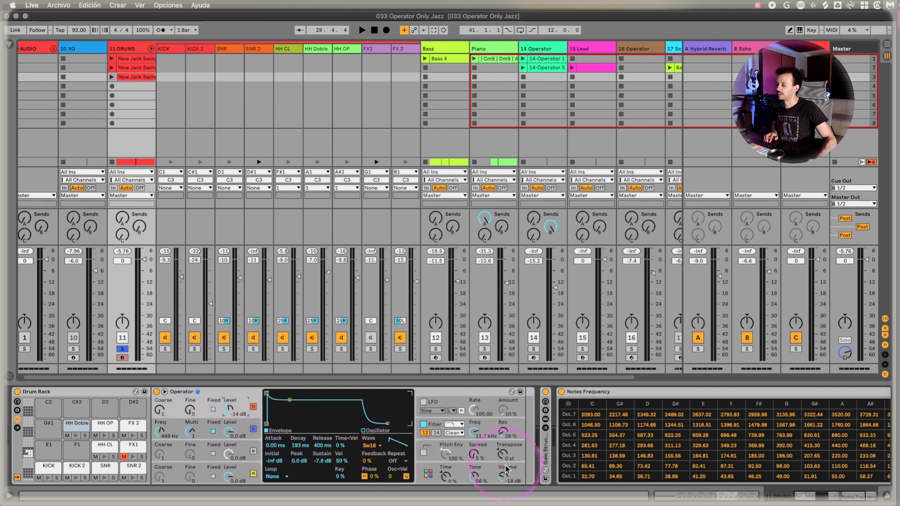
left_click(438, 476)
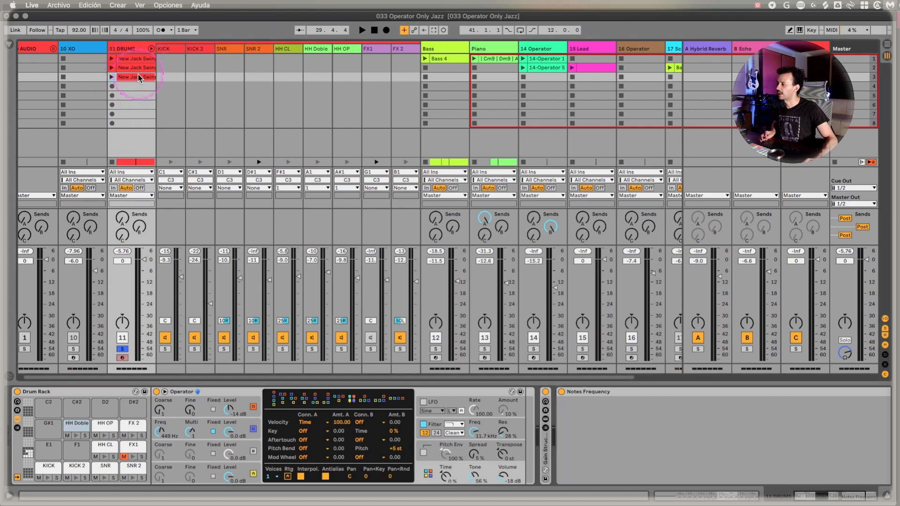
Reopen the New Jack Swing 2 Hat Double clip and audition its drum rows, including SNR 2, HH Doble and FX 2.
double_click(138, 74)
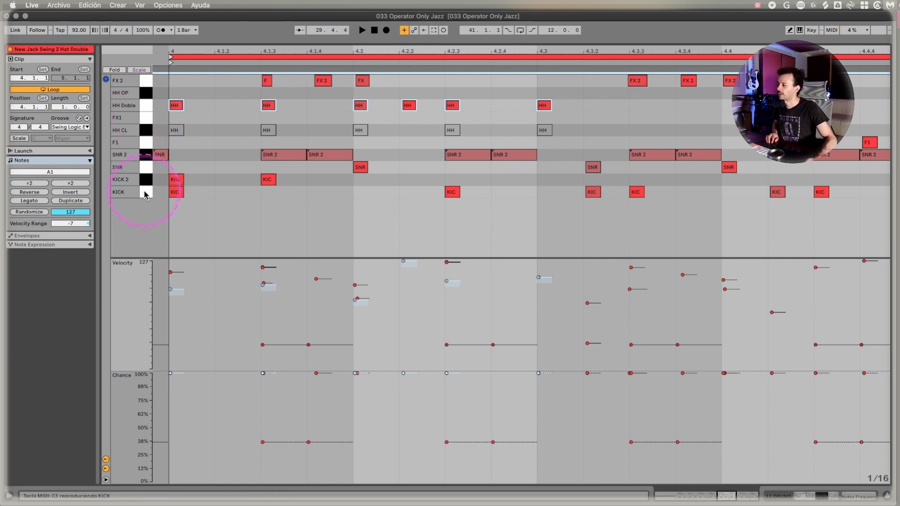
left_click(145, 154)
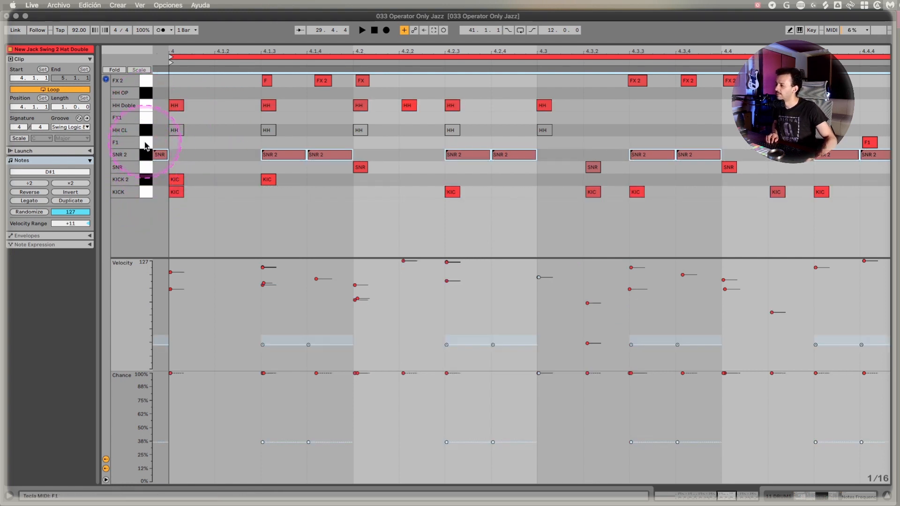
left_click(146, 110)
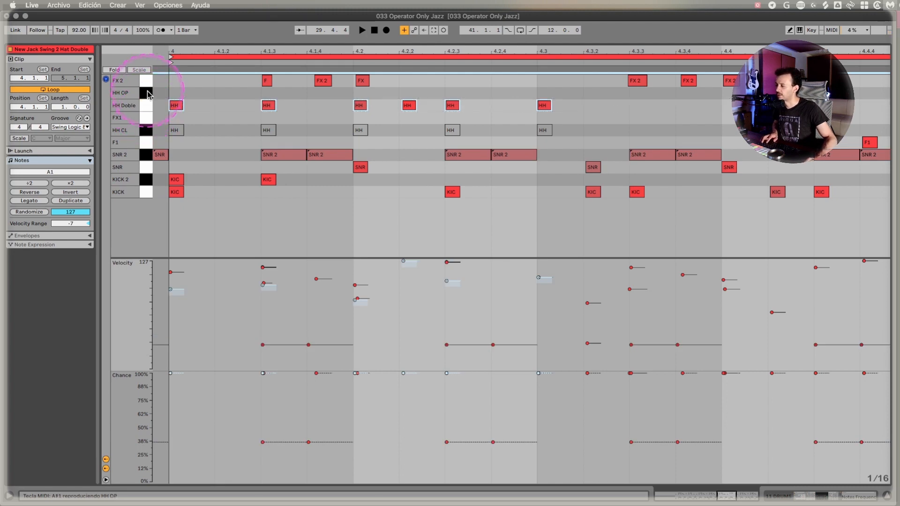
left_click(146, 83)
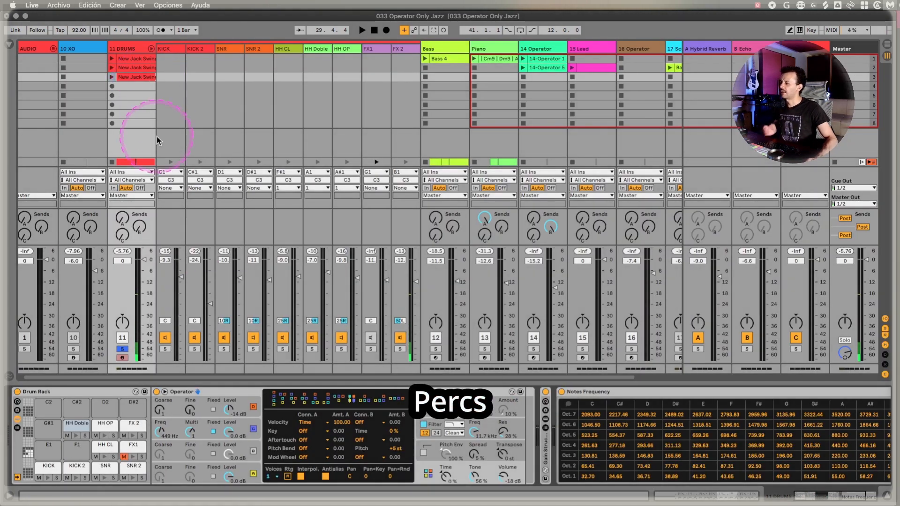
Preview the FX 2 pad's sound in the Drum Rack.
left_click(170, 392)
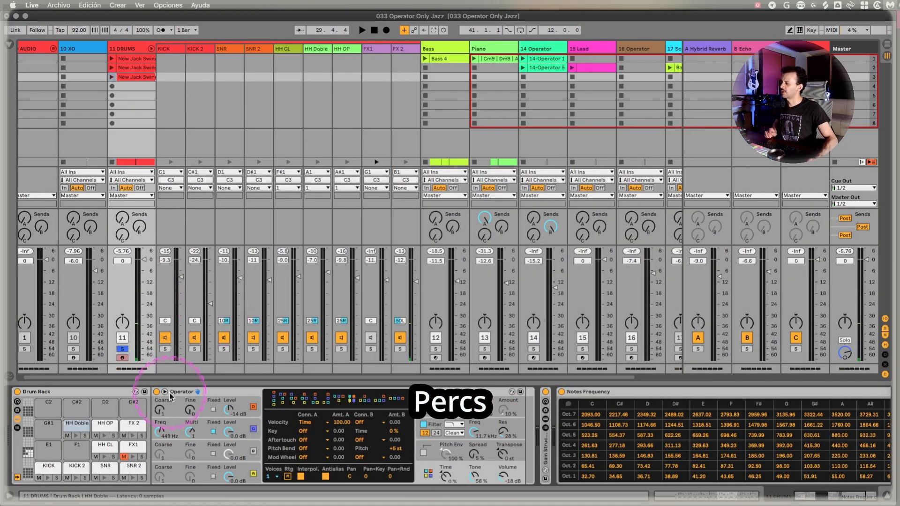
left_click(131, 432)
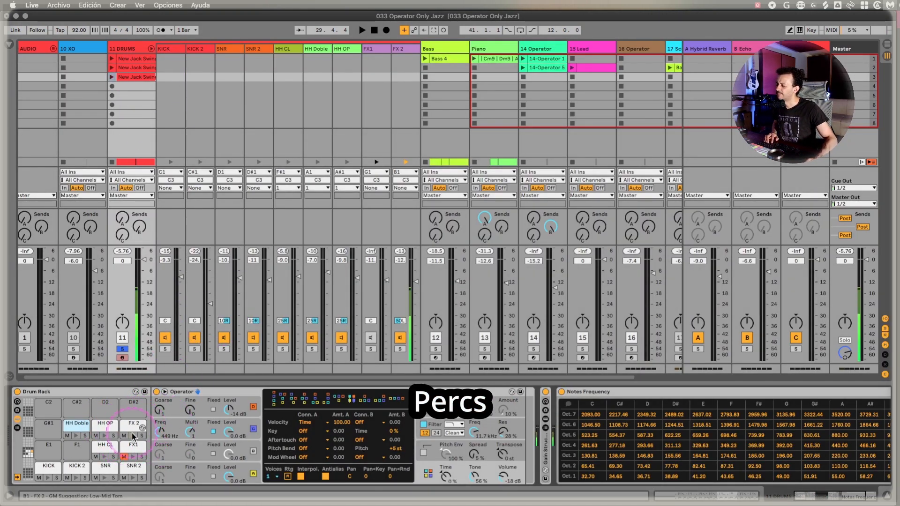
In FX 2's Operator, isolate oscillator A by switching off B, C and D, and inspect its amplitude and pitch envelopes.
left_click(185, 415)
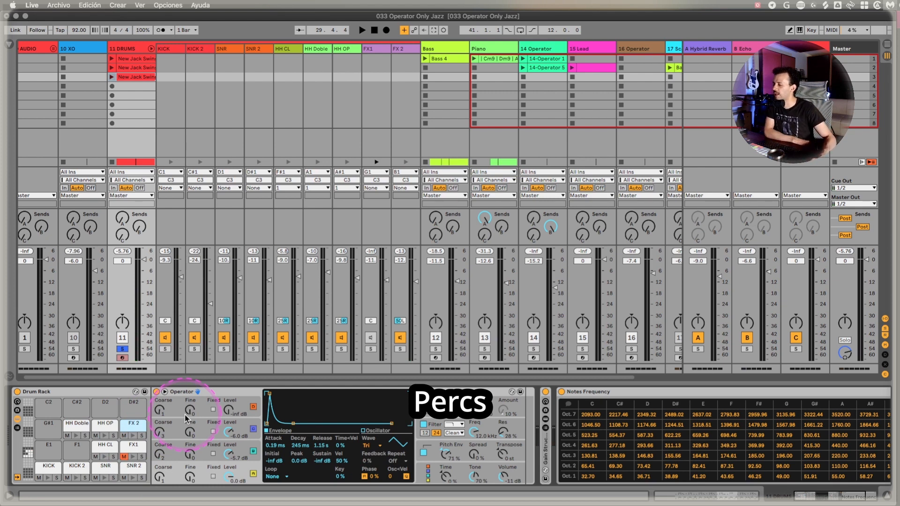
left_click(421, 474)
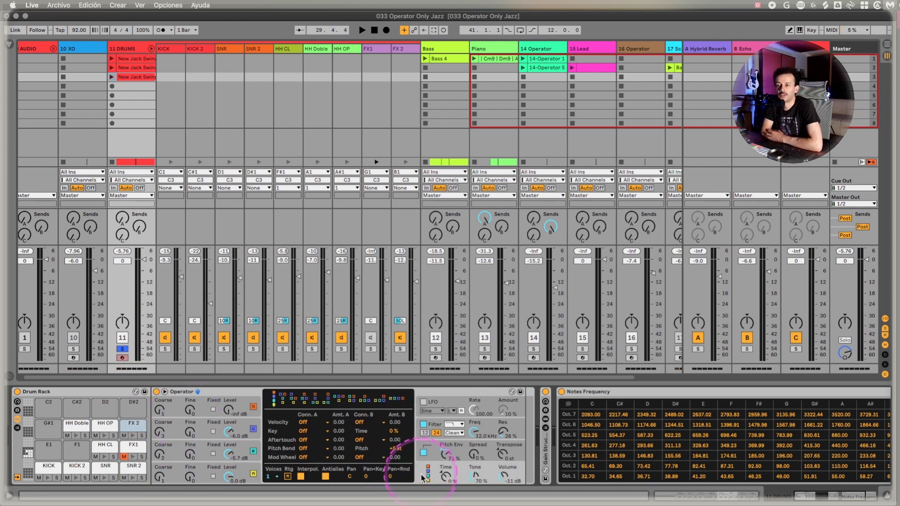
left_click(246, 425)
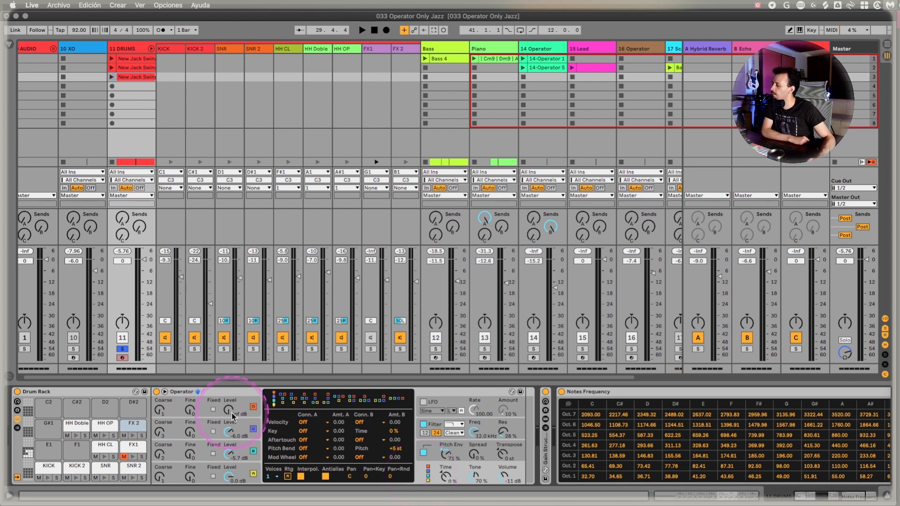
left_click(253, 429)
left_click(254, 451)
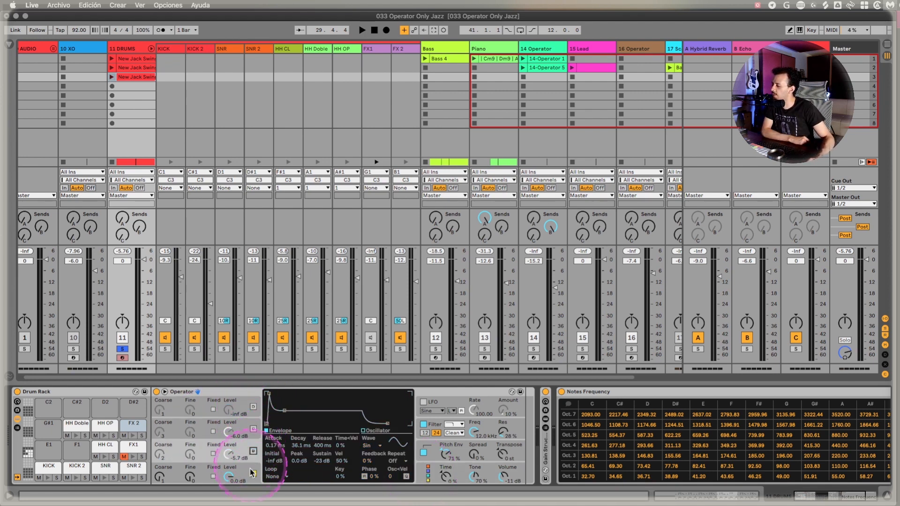
left_click(244, 480)
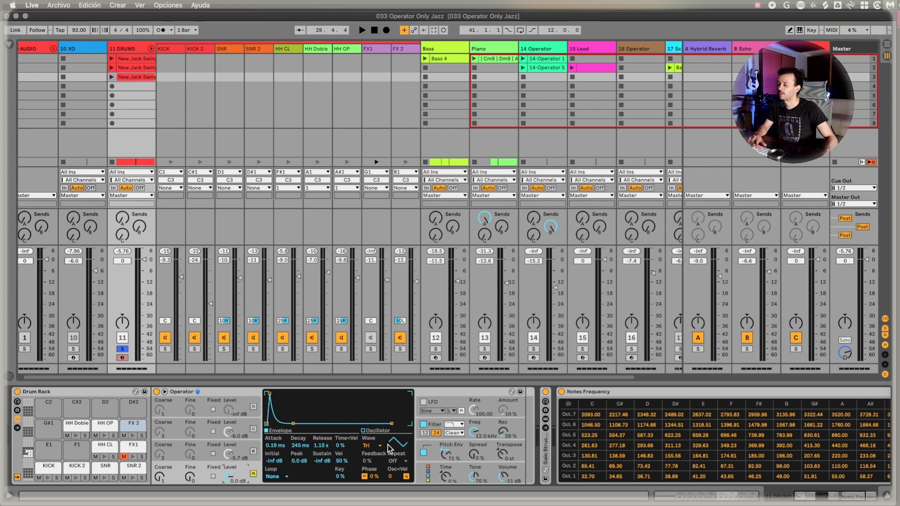
left_click(424, 445)
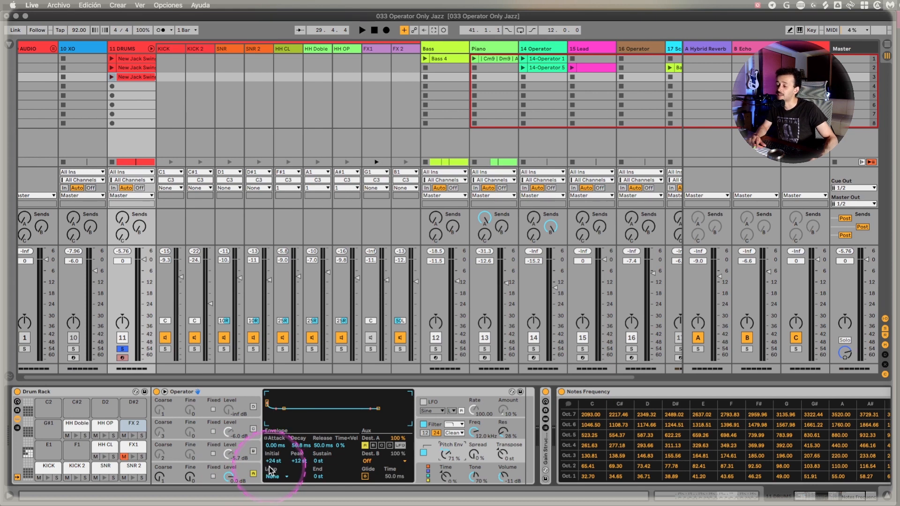
Switch FX 2's oscillator B back on and set its coarse tuning to 0.5.
left_click(252, 451)
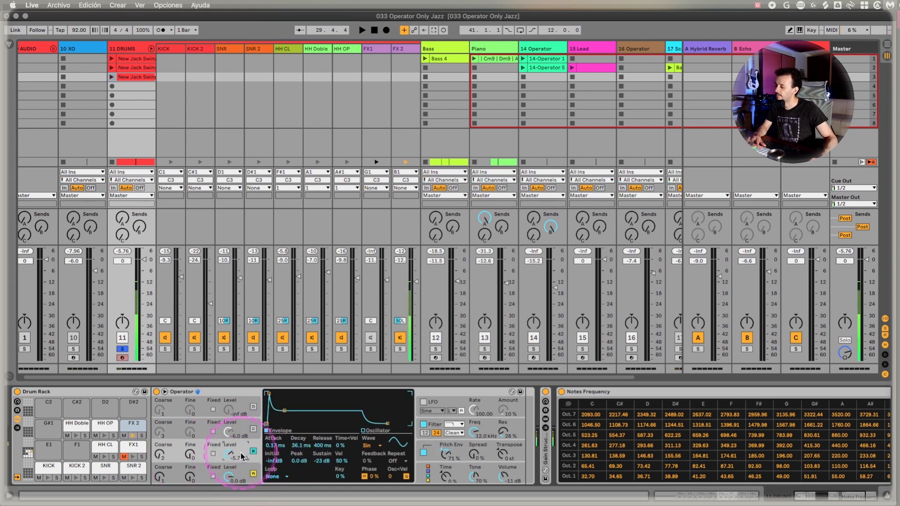
key("ctrl")
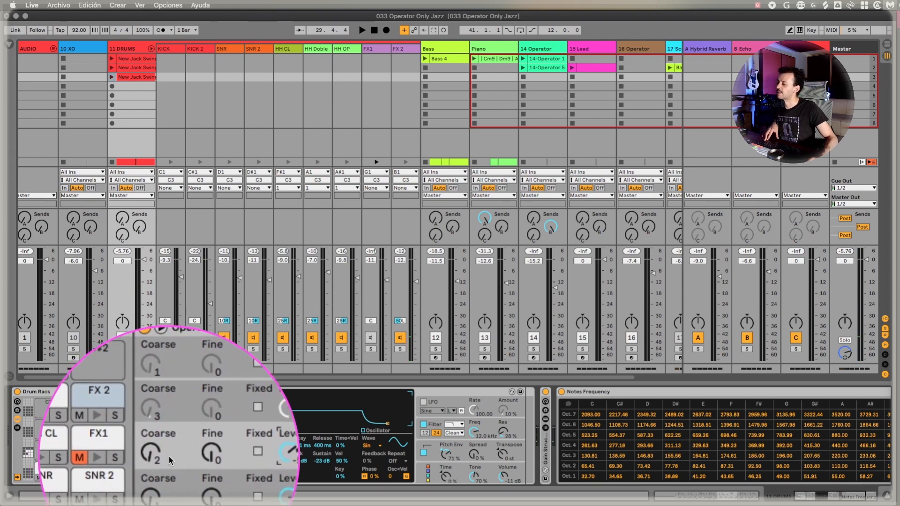
key("ctrl")
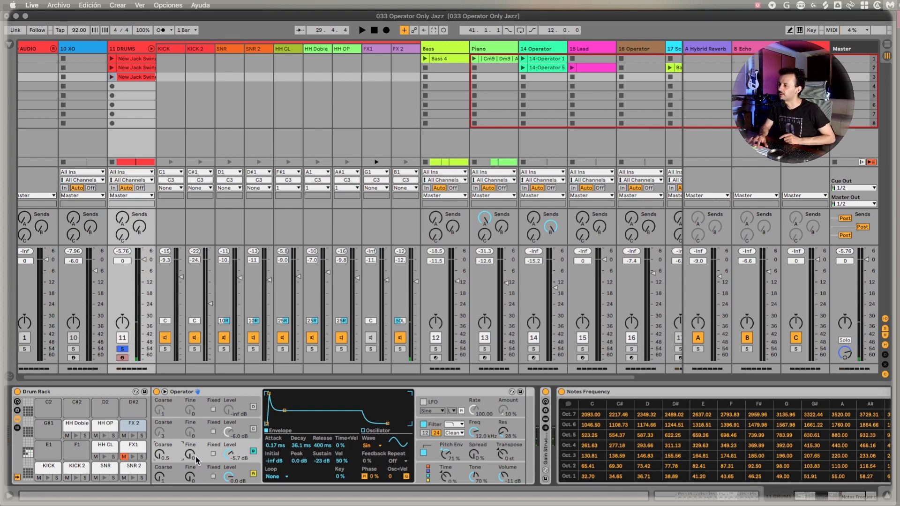
Play the New Jack Swing drum clip from bar 29 in the Arrangement to hear FX 2 in context.
key("Tab")
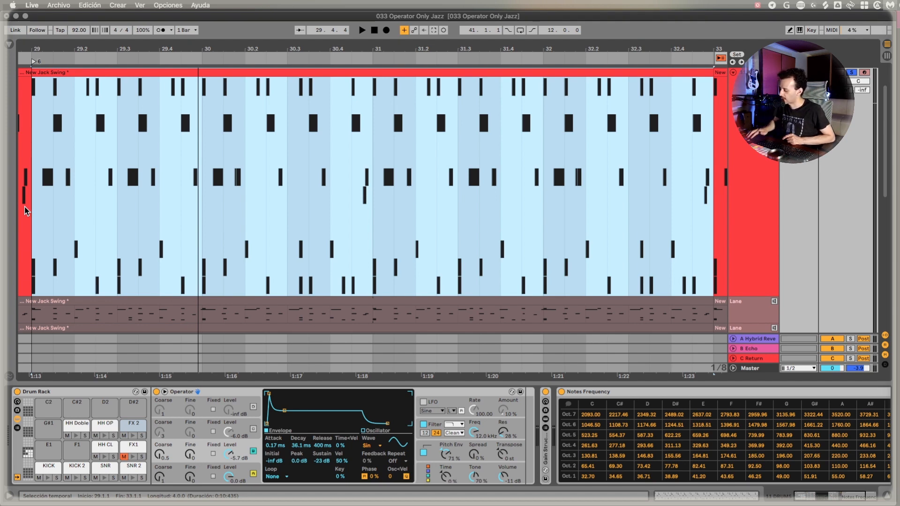
key("space")
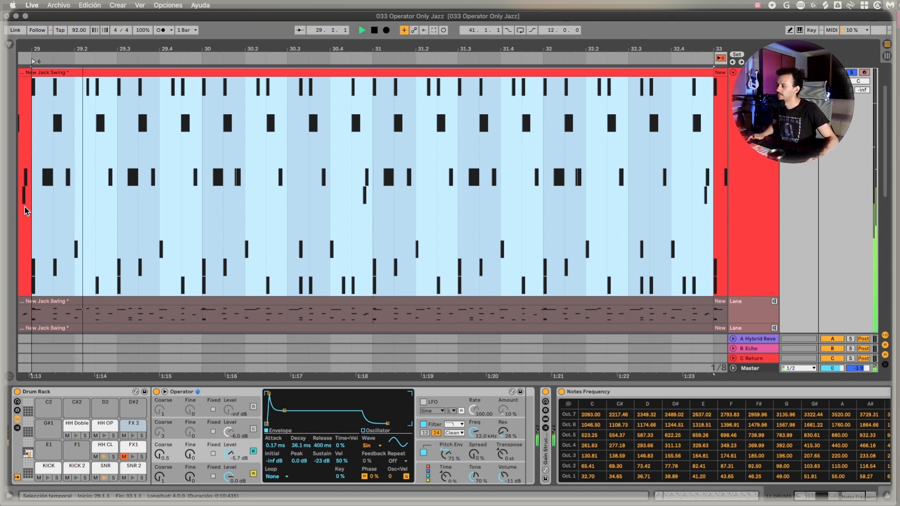
left_click(33, 207)
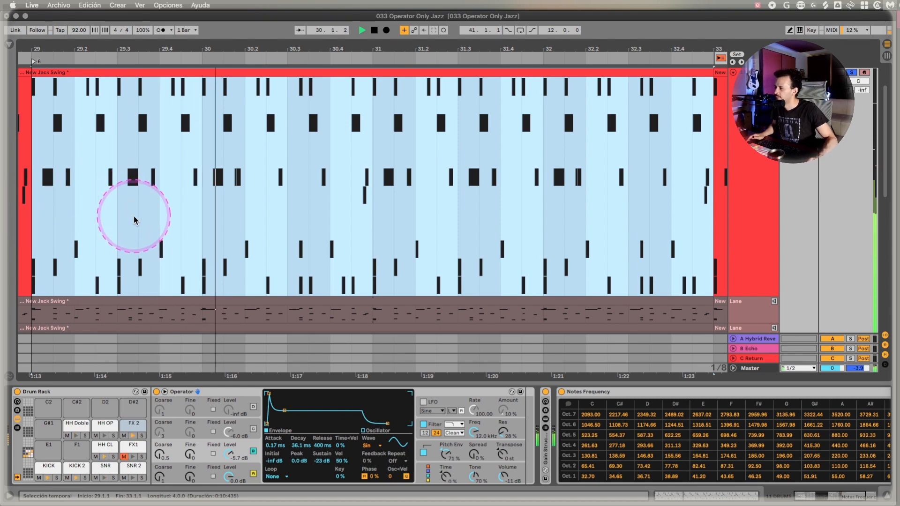
key("space")
left_click(291, 294)
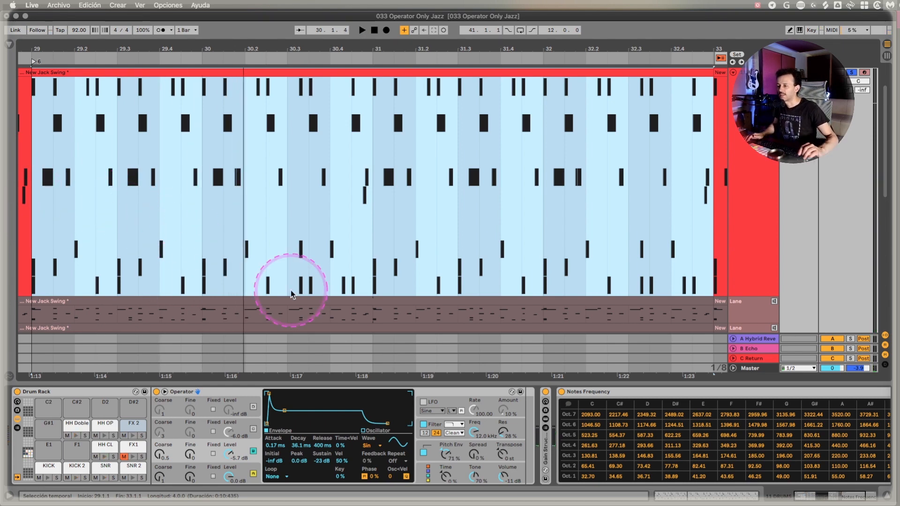
key("space")
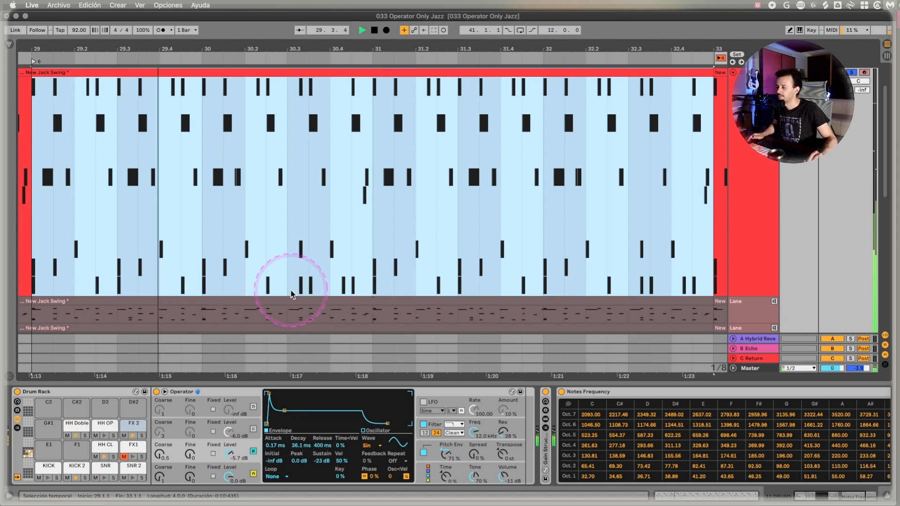
key("space")
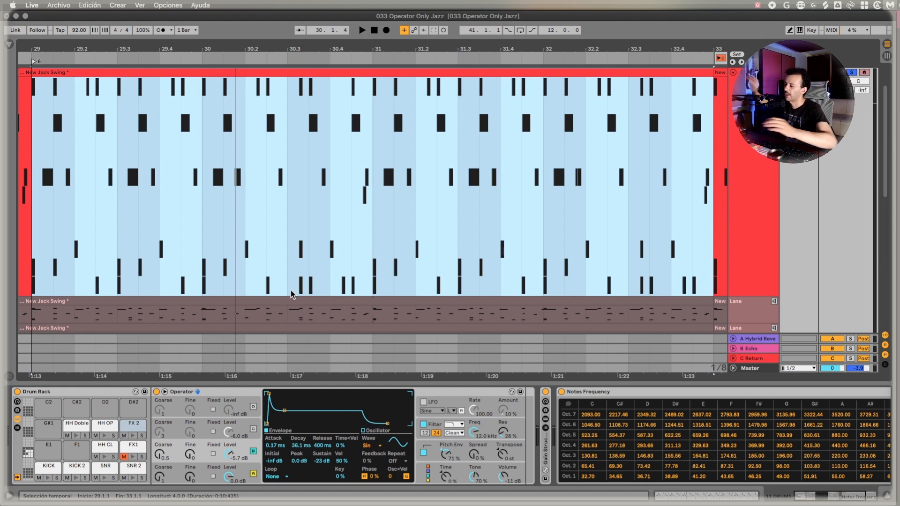
Set the coarse tuning of FX 2's oscillator B to 2 and play the drum clip again.
left_click(134, 426)
left_click(170, 456)
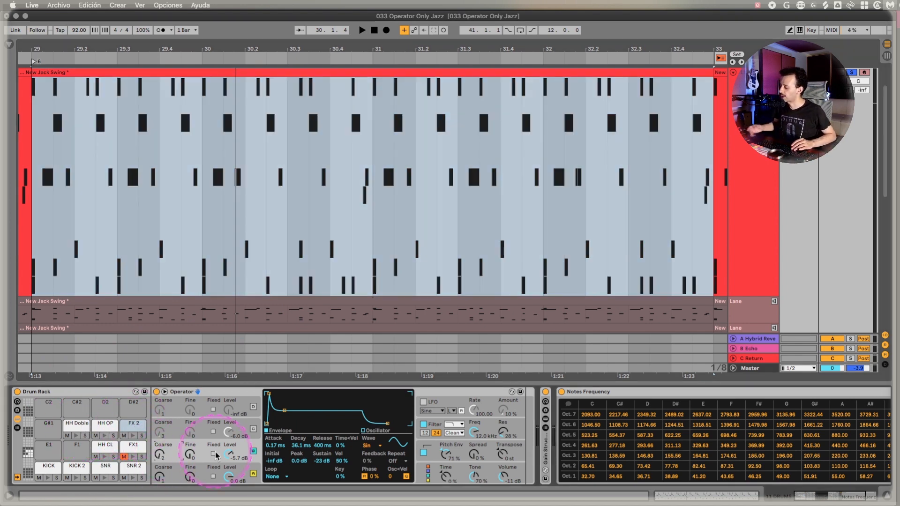
key("space")
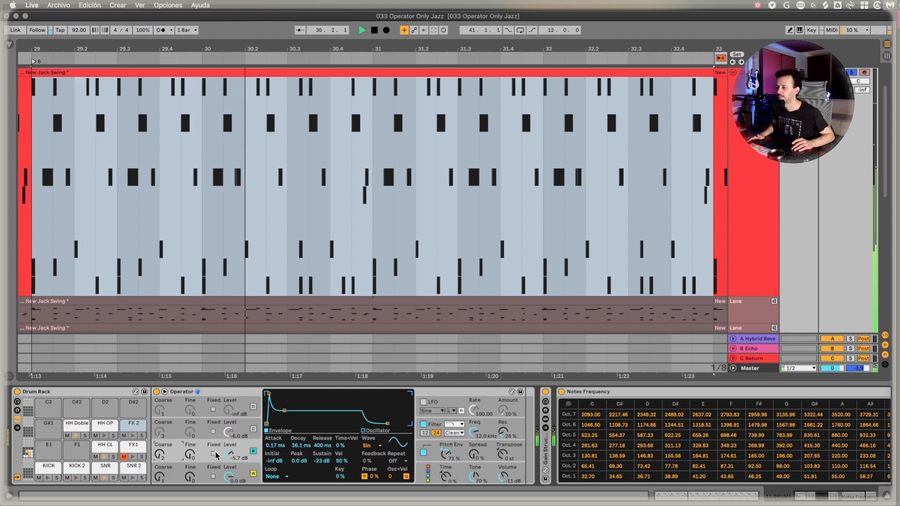
key("space")
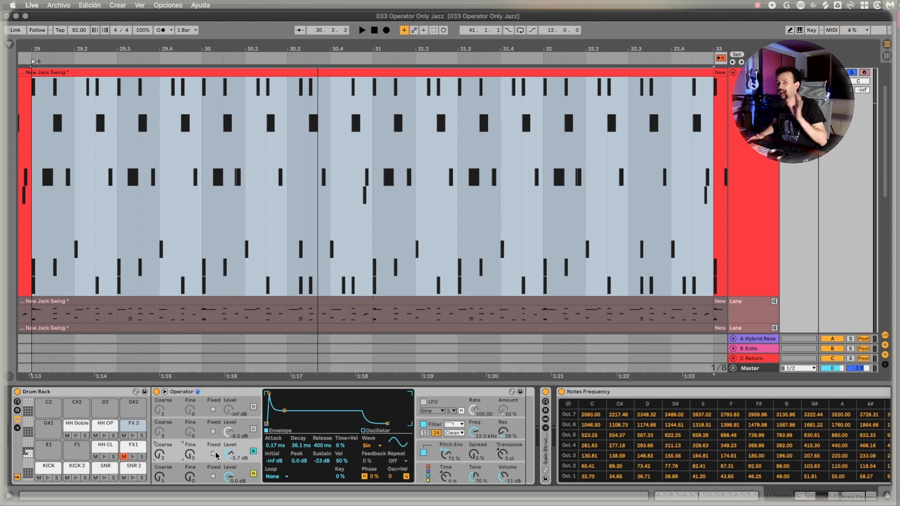
Switch FX 2's oscillator C back on and audition it in the drum pattern.
left_click(230, 435)
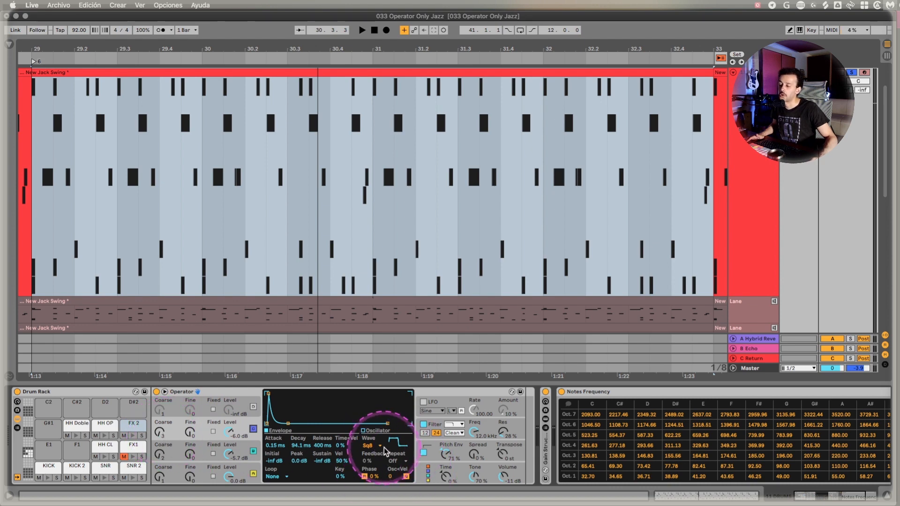
key("space")
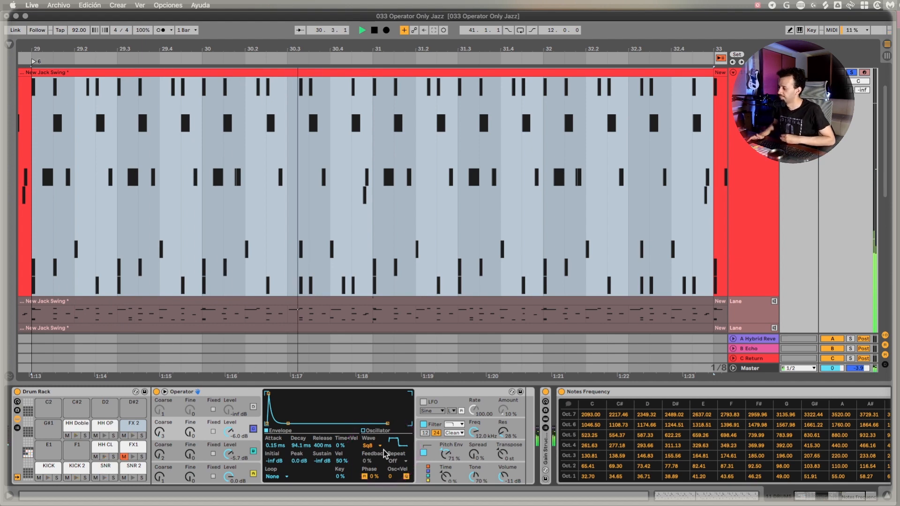
Examine FX 2's filter, pitch envelope and global Operator settings, including the Tone control.
left_click(441, 425)
left_click(348, 435)
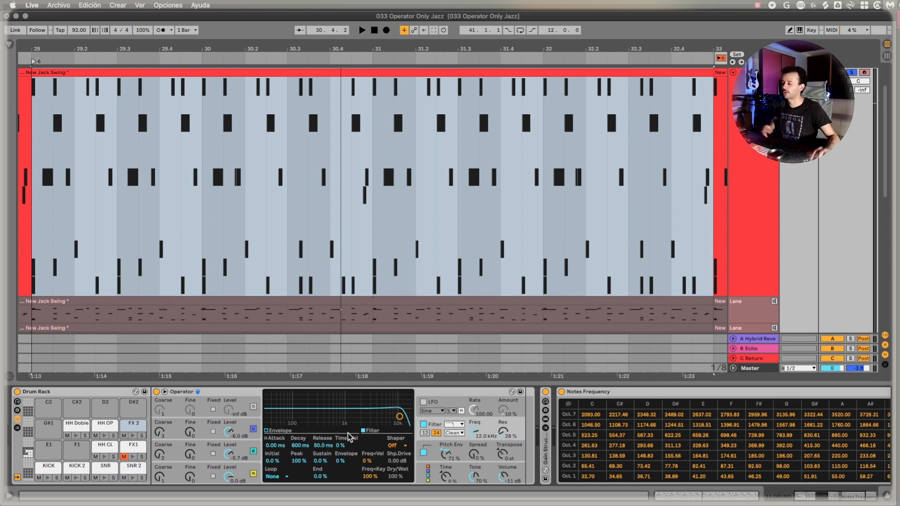
scroll(375, 434, "right", 1)
left_click(448, 451)
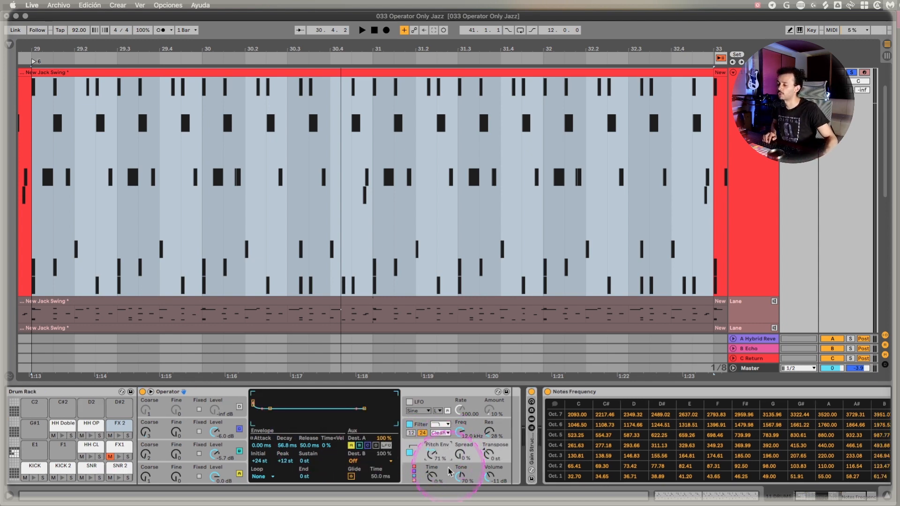
left_click(448, 471)
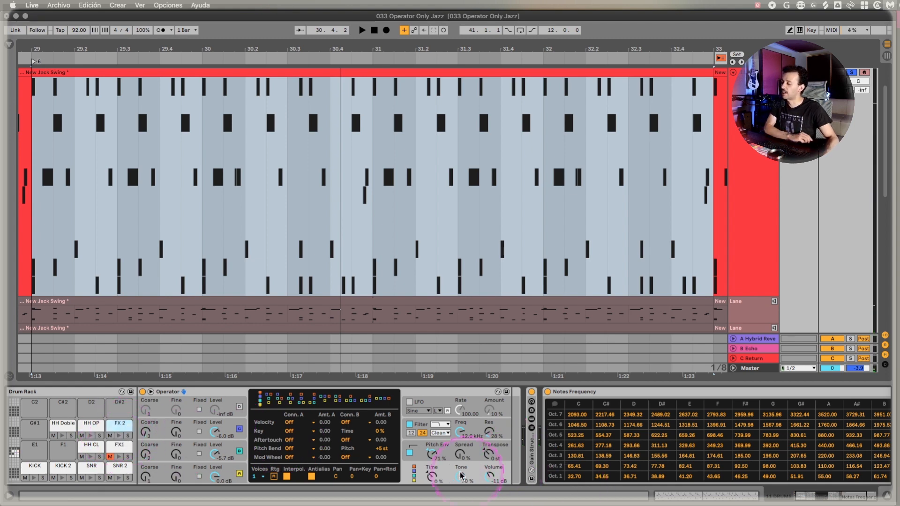
left_click_drag(461, 475, 457, 445)
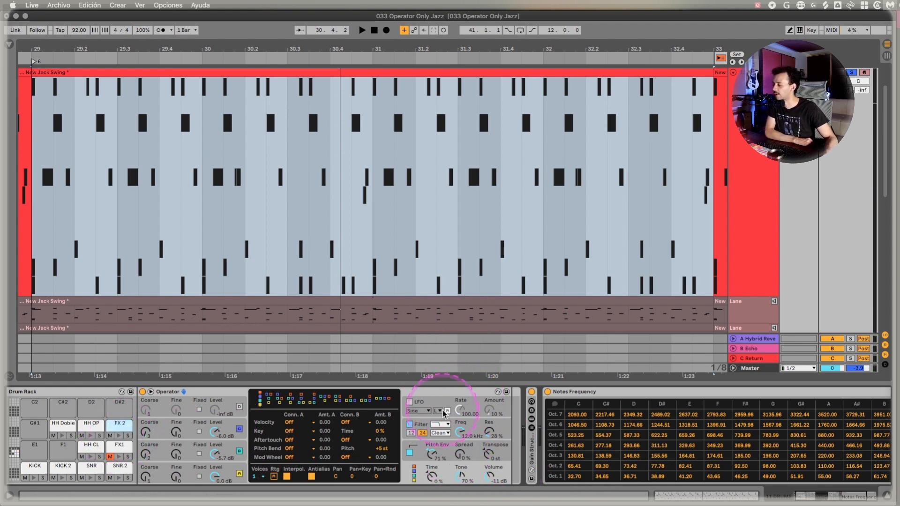
Show the automation for the Pan parameter of FX 2's Operator in the Arrangement.
right_click(455, 454)
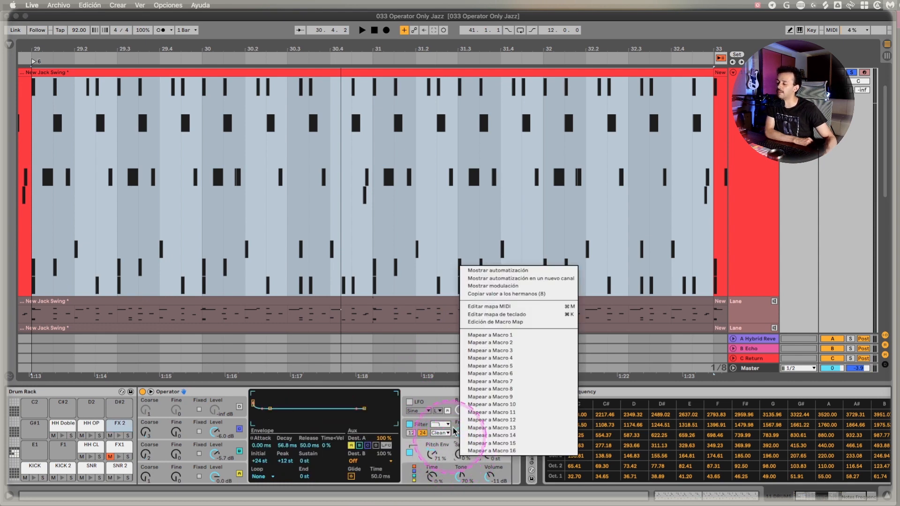
left_click(488, 271)
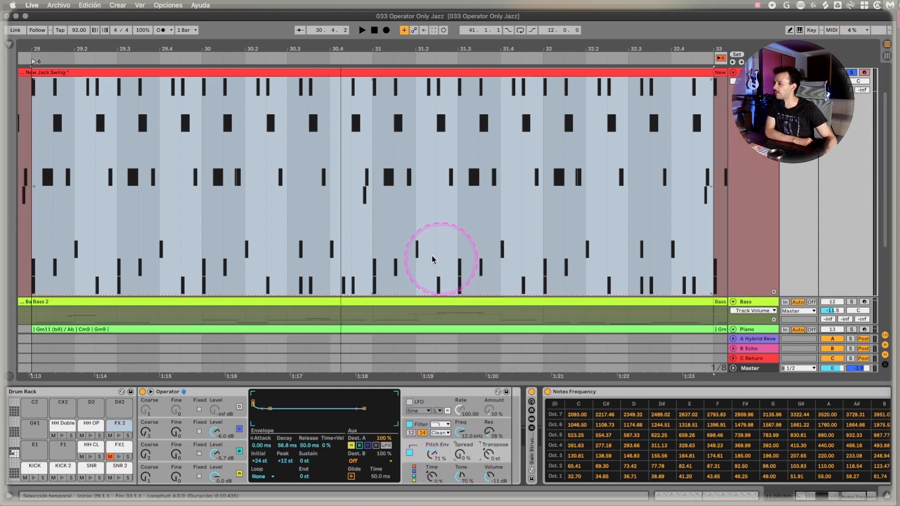
left_click(125, 429)
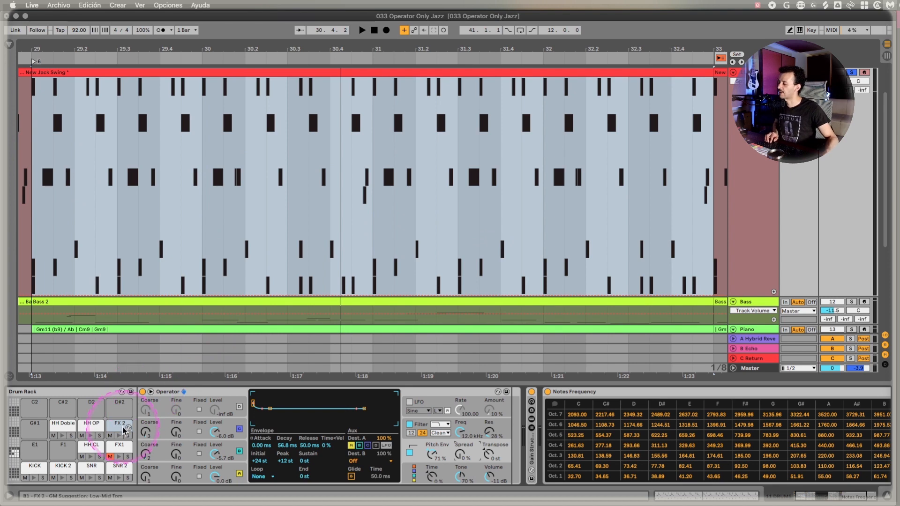
left_click(440, 473)
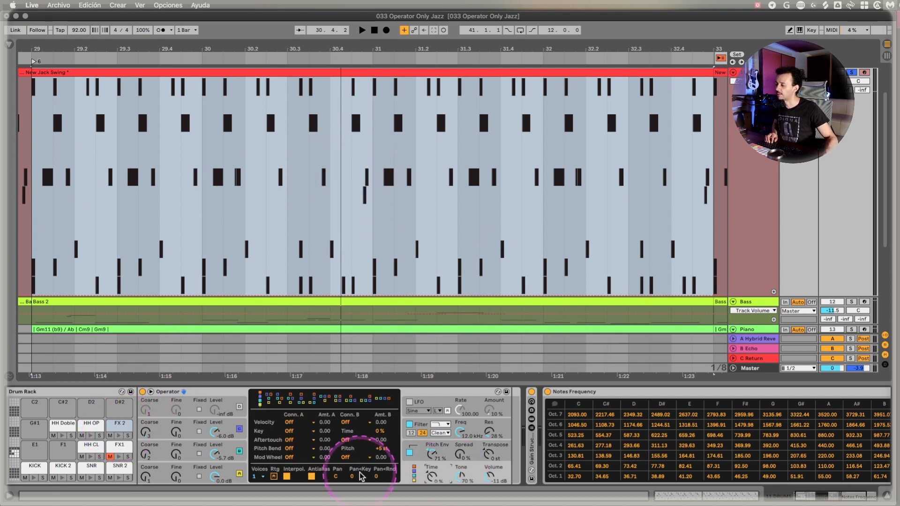
right_click(336, 478)
left_click(375, 291)
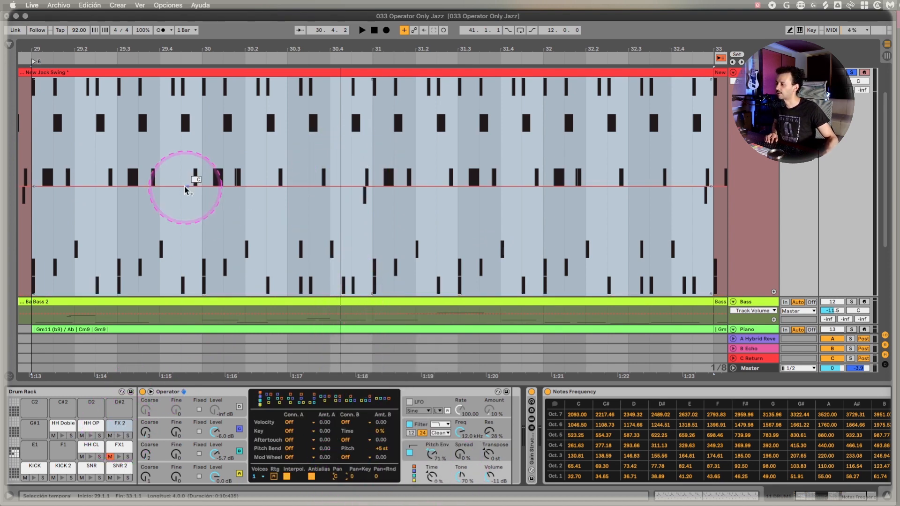
Automate FX 2's Operator pan in bar 29, with 50R on the first beat and 50L on the second.
left_click(31, 202)
key("space")
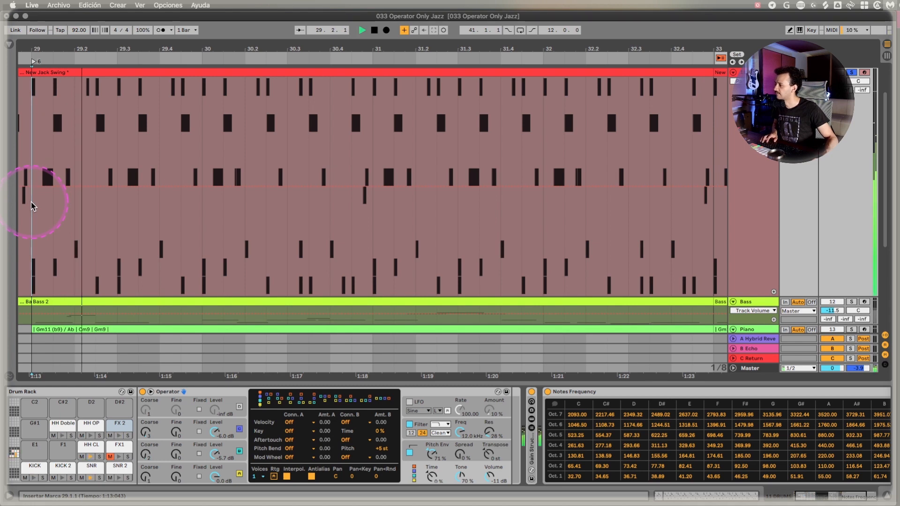
left_click(33, 197)
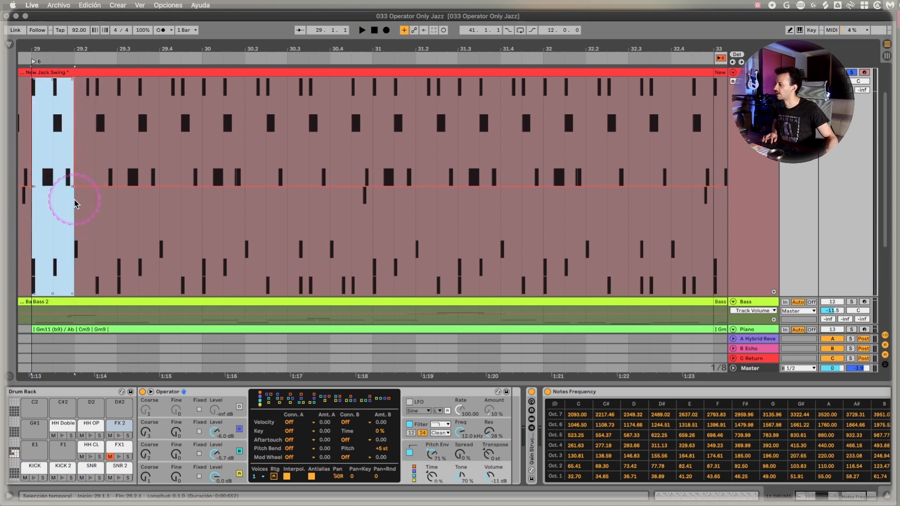
left_click(104, 197)
key("Tab")
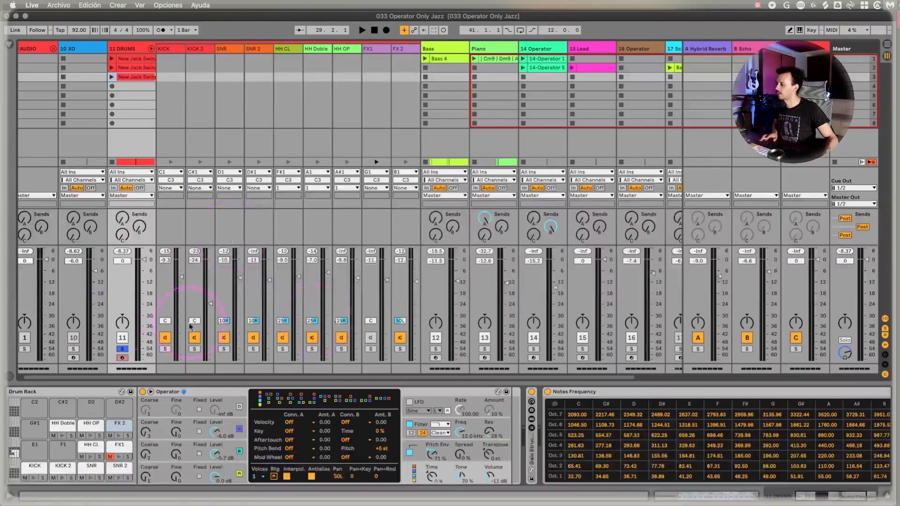
key("Tab")
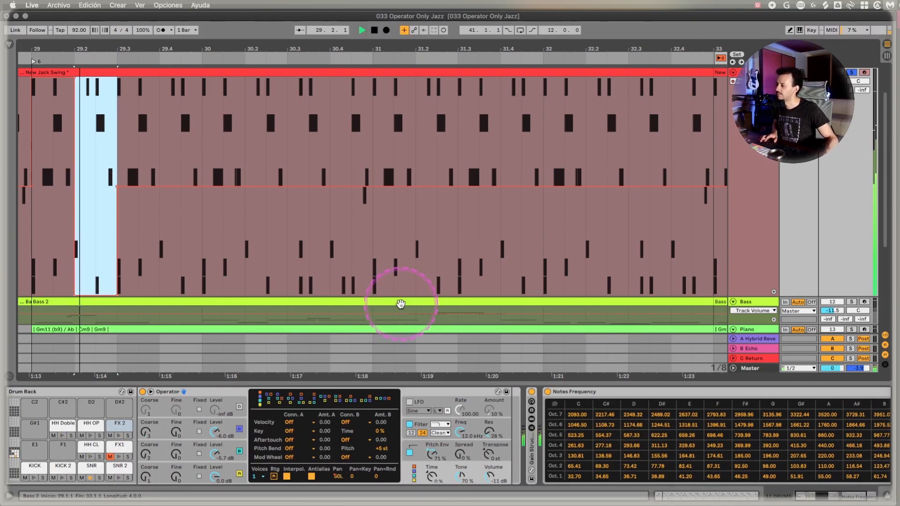
Select the pan automation from 29.1.1 to 29.3.1 and play the drum clip from there.
left_click(49, 141, "shift")
left_click(35, 141, "shift")
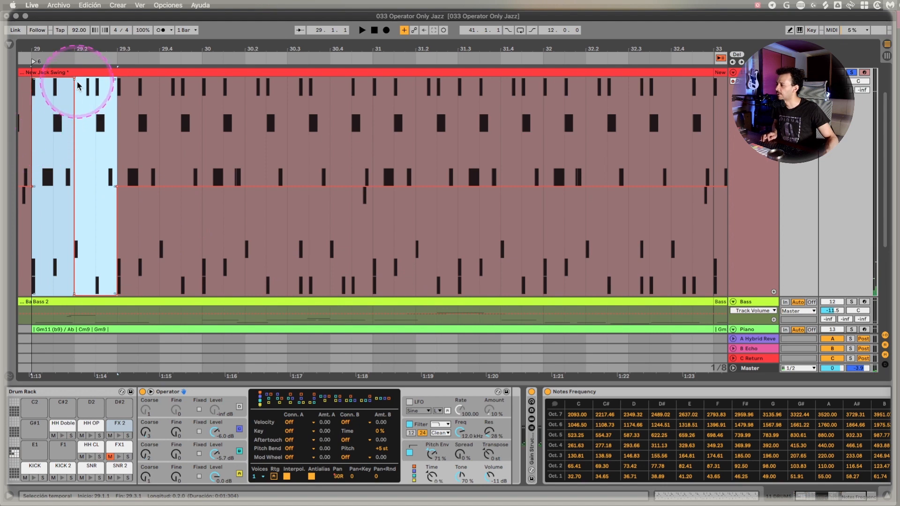
key("space")
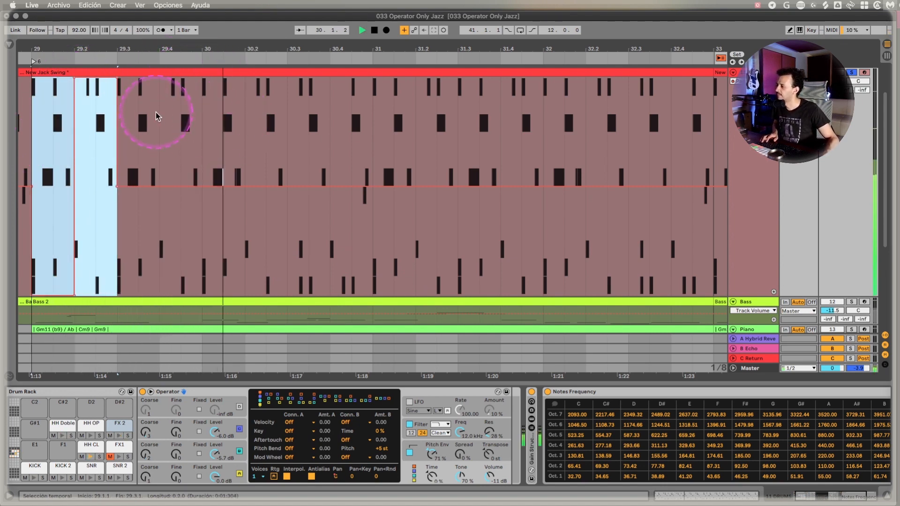
Stop playback and insert a falling pan automation ramp from 50R to 50L between 29.1.1 and 29.1.3.
key("space")
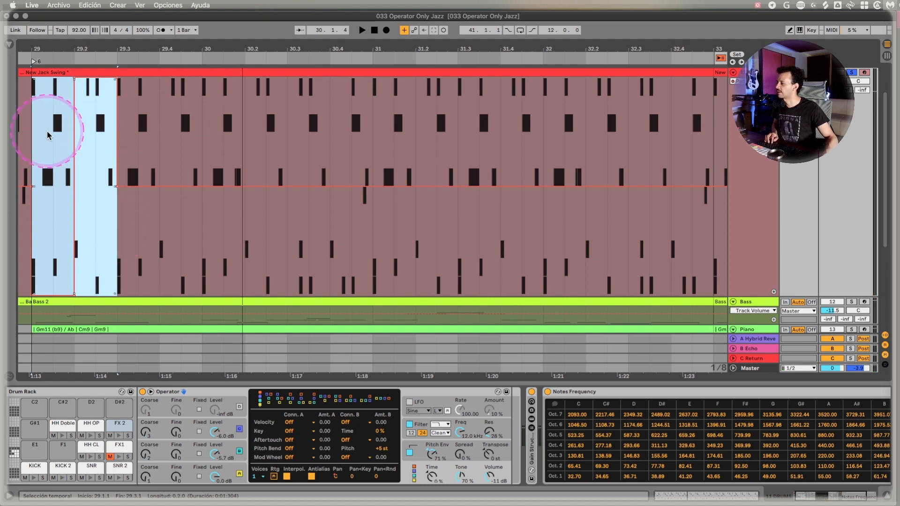
left_click(51, 107)
left_click_drag(32, 104, 51, 104)
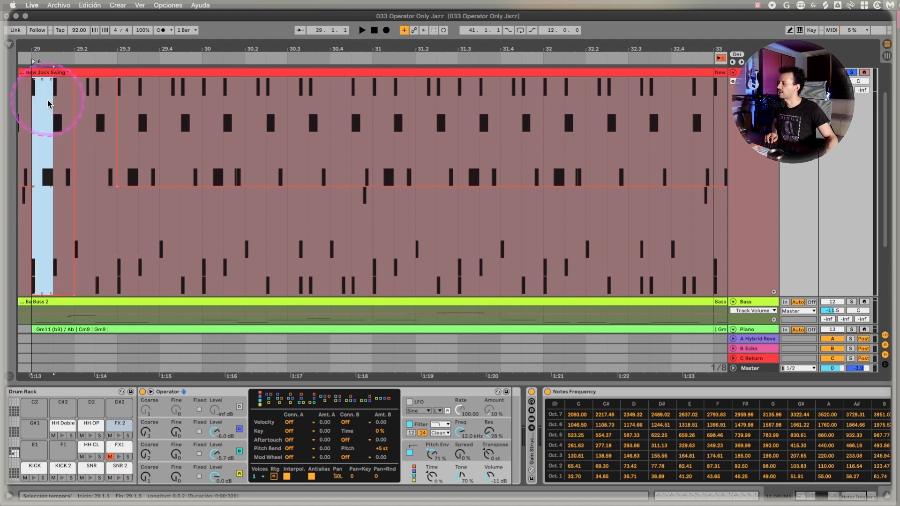
right_click(48, 104)
left_click(43, 282)
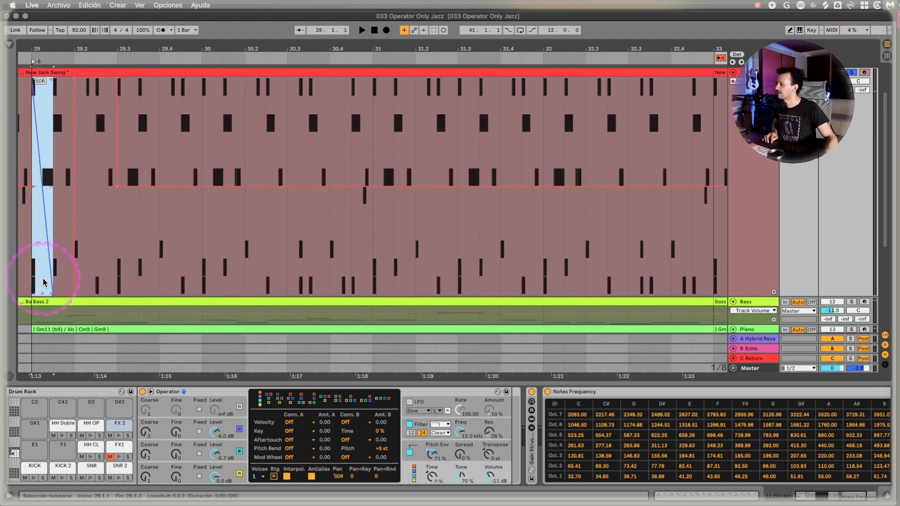
Compress the pan ramp between 29.1.1 and 29.1.3 vertically so it starts at 50R and stays on the right side of the stereo field.
left_click(199, 123, "shift")
key("z")
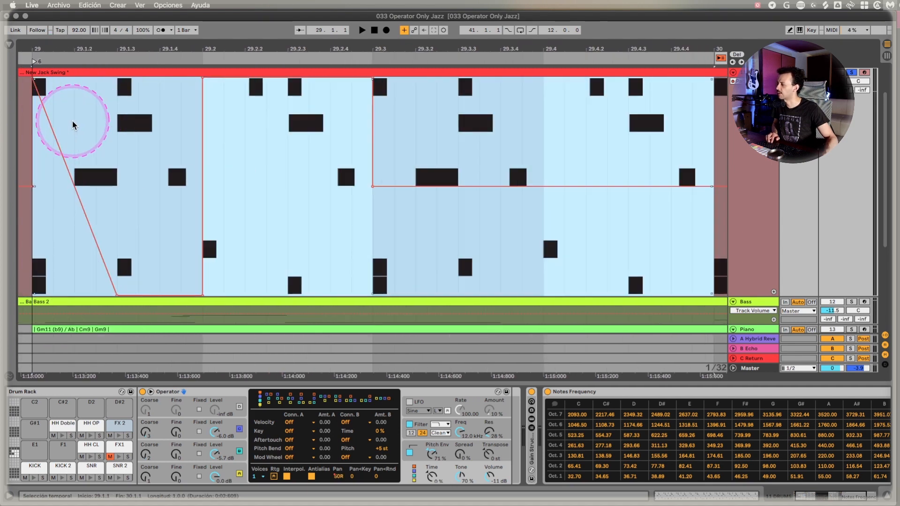
left_click(183, 141)
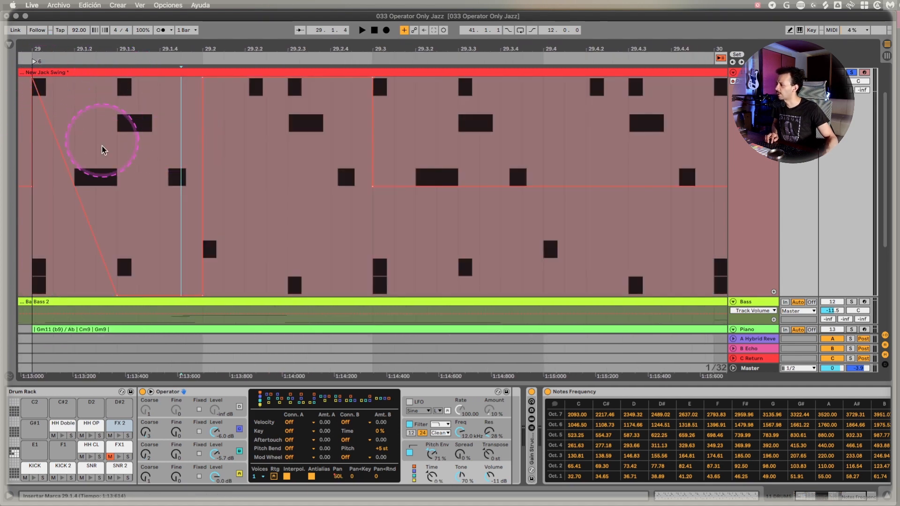
left_click_drag(115, 195, 20, 188)
left_click(60, 280, "shift")
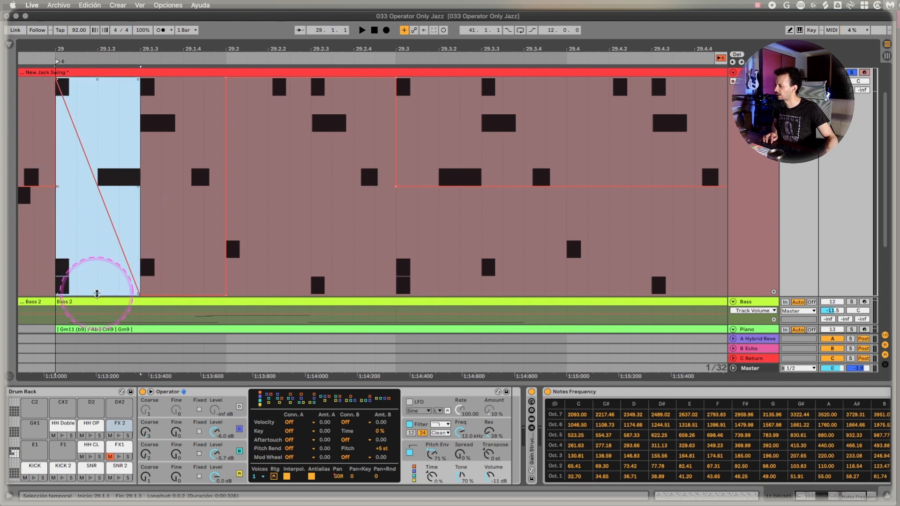
left_click_drag(97, 294, 97, 152)
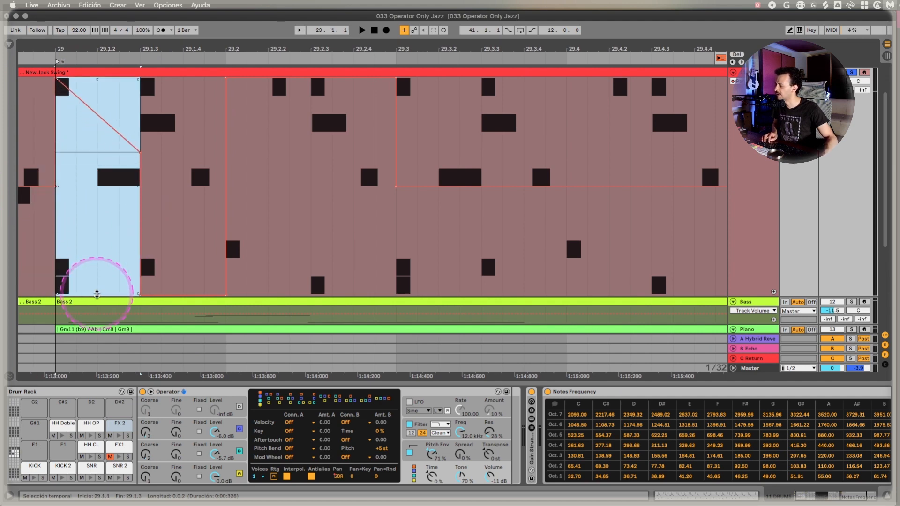
Duplicate the falling pan ramp twice so that it repeats up to 29.2.3.
key("super+d")
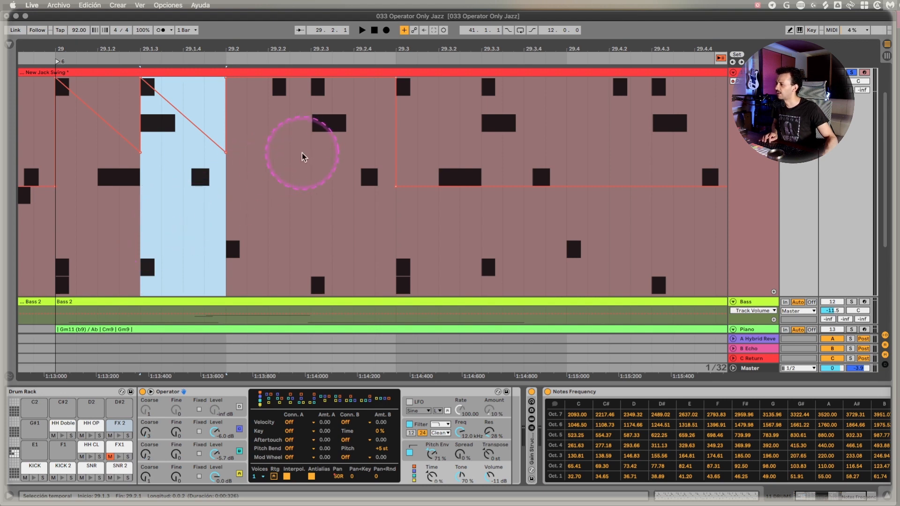
key("super+d")
scroll(225, 187, "up", 1)
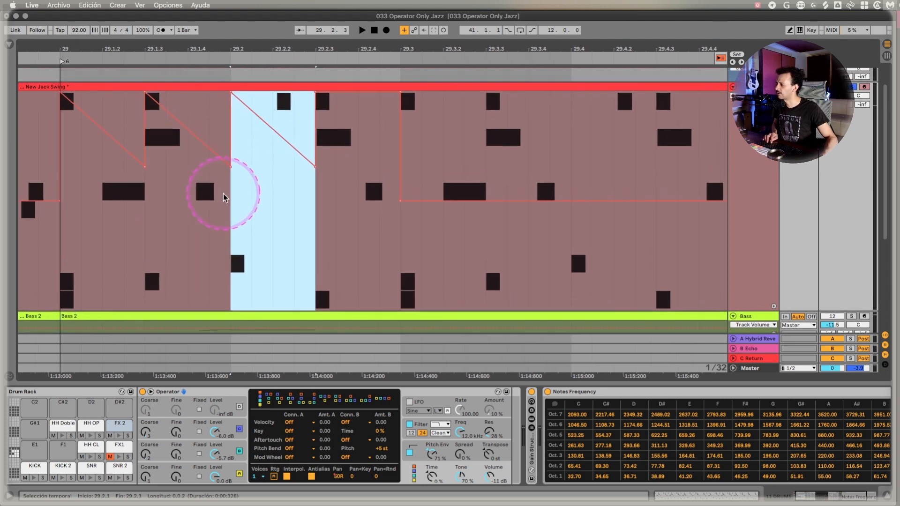
Flip the pan ramp between 29.2.1 and 29.2.3 to rise from 50L, and duplicate it once up to 29.3.1.
left_click_drag(274, 92, 275, 308)
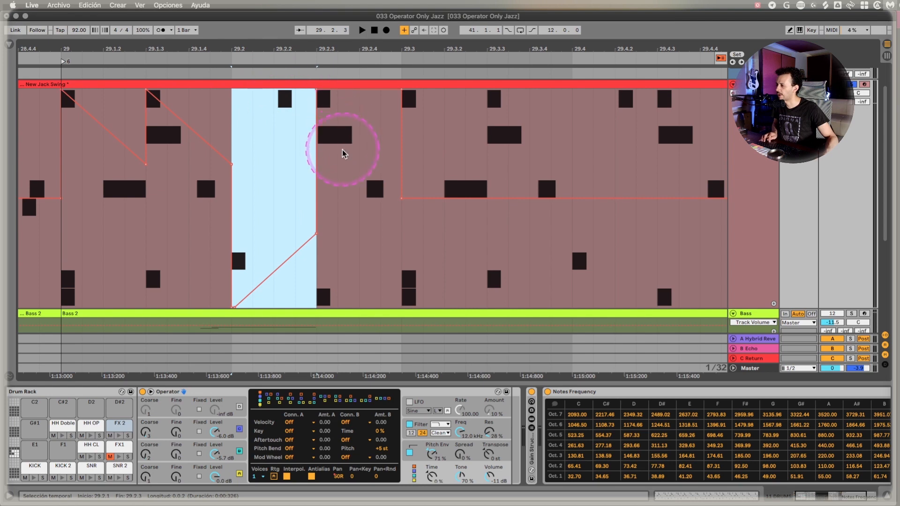
key("super+d")
scroll(190, 196, "down", 1)
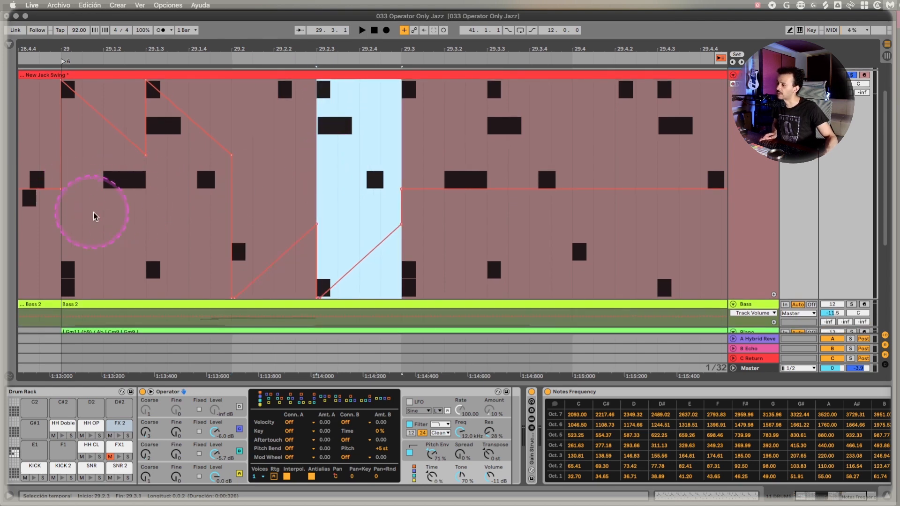
Play the drum clip from 29.1.1 to hear the falling and rising pan ramps.
left_click(60, 219)
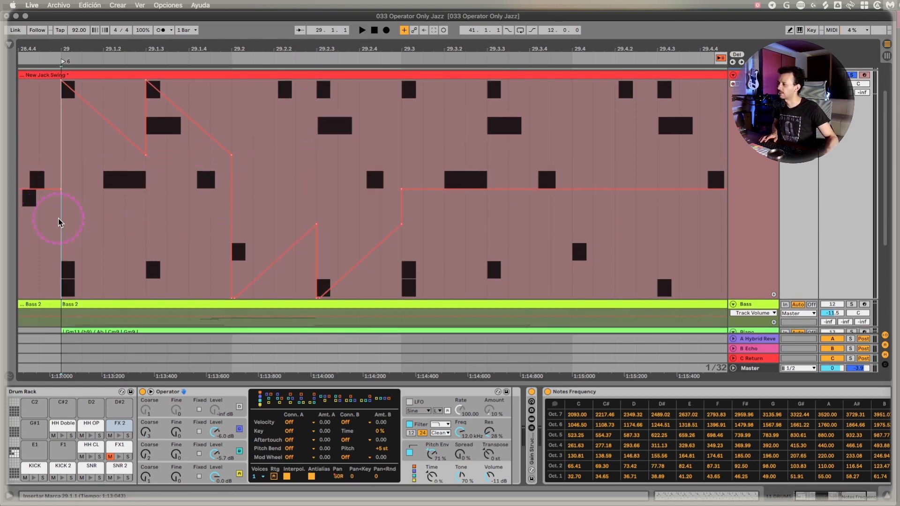
key("space")
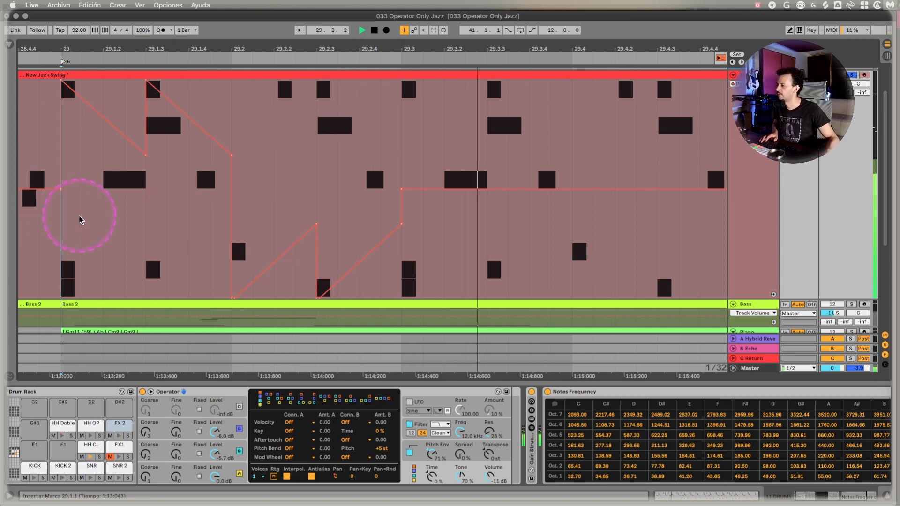
key("space")
Copy the falling pan ramp from 29.1.1–29.1.3 and paste it at 29.3.1.
left_click_drag(153, 211, 64, 213)
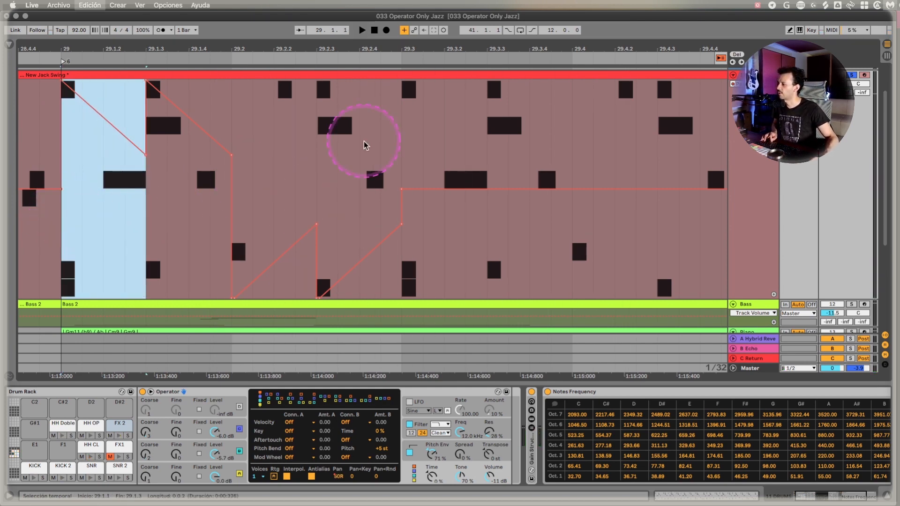
key("super+c")
left_click(402, 133)
key("super+v")
Copy the rising pan ramp from 29.2.3–29.3.1 to 29.3.3 and play the bar from its start.
left_click_drag(317, 190, 398, 185)
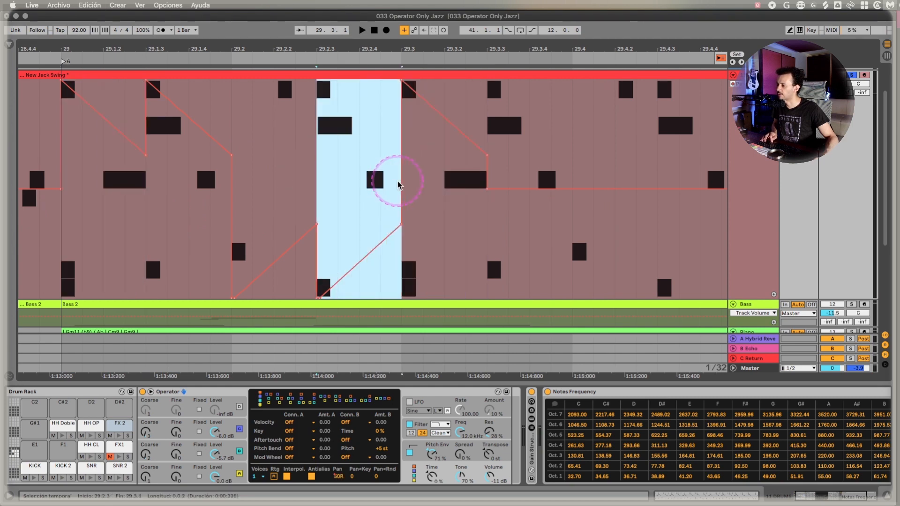
key("super+c")
left_click(488, 111)
key("super+v")
left_click(66, 223)
key("space")
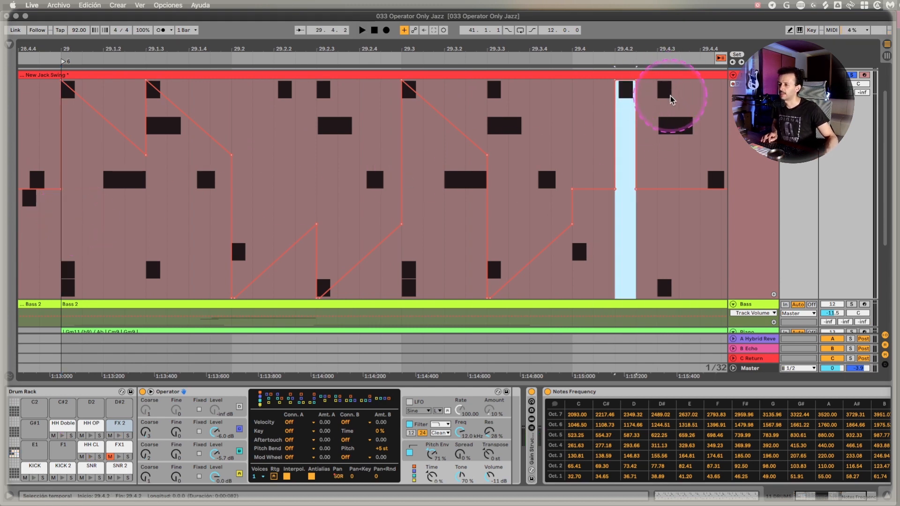
Set the pan automation to 50R from 29.4.2 to 29.4.3 and to 50L from 29.4.3 to 29.4.4.
left_click_drag(660, 102, 673, 108)
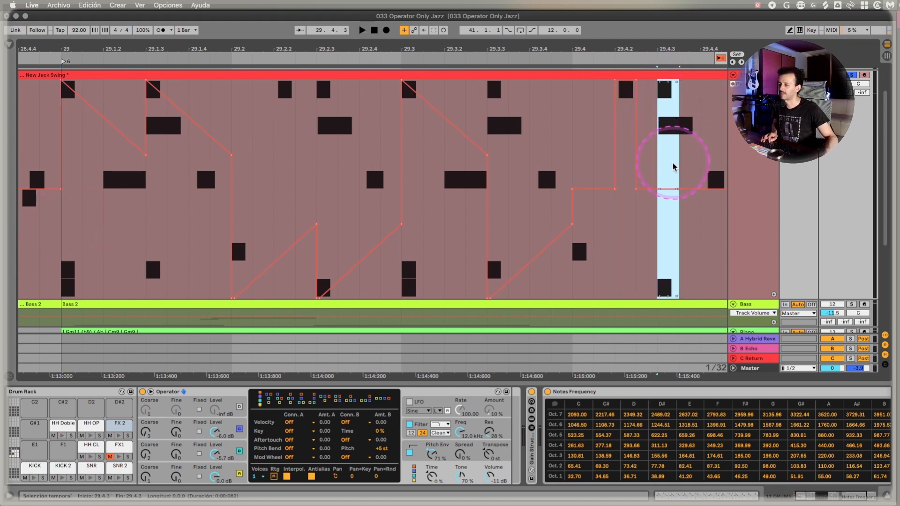
left_click_drag(656, 211, 645, 84)
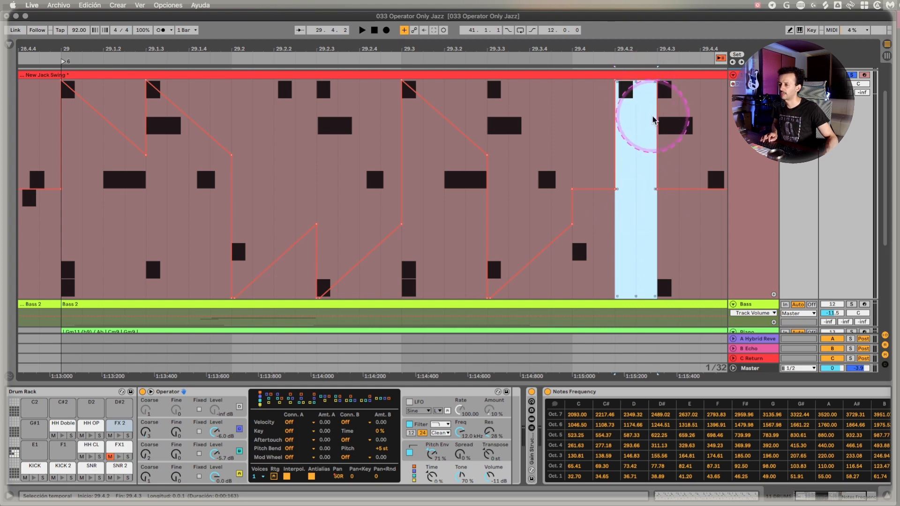
left_click_drag(658, 115, 692, 248)
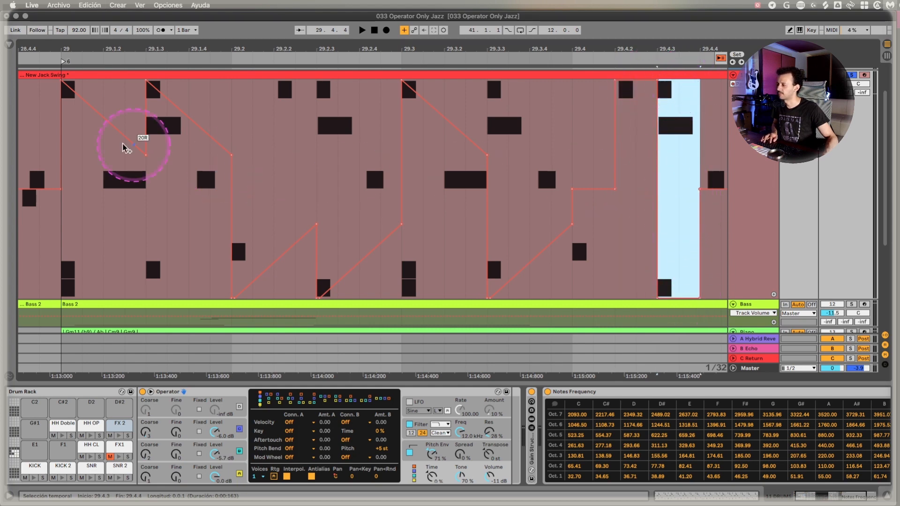
Play bar 29 from its start to check the pan pattern with the fourth-beat changes.
left_click(64, 140)
key("space")
left_click_drag(427, 49, 425, 18)
key("space")
Duplicate bar 29's pan automation across the following bars up to bar 37 and listen to it from 29.1.1.
left_click_drag(540, 134, 189, 147)
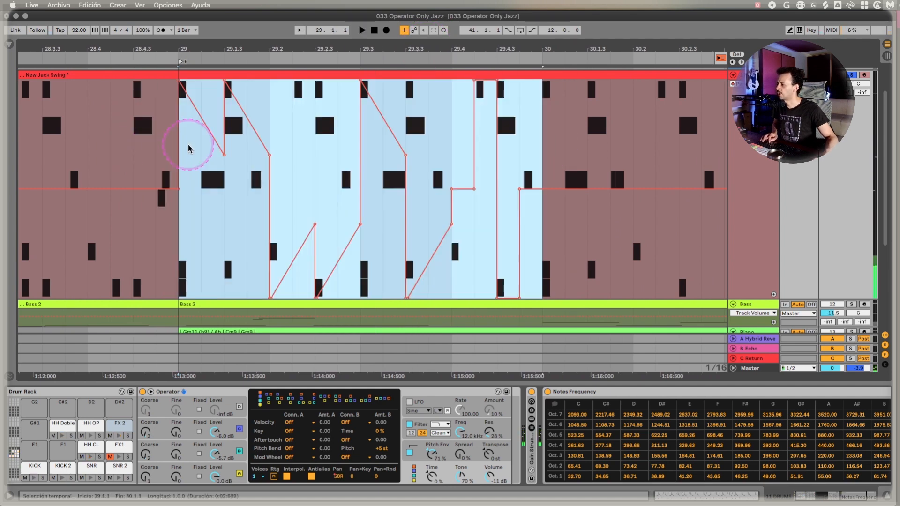
left_click_drag(465, 44, 464, 46)
key("space")
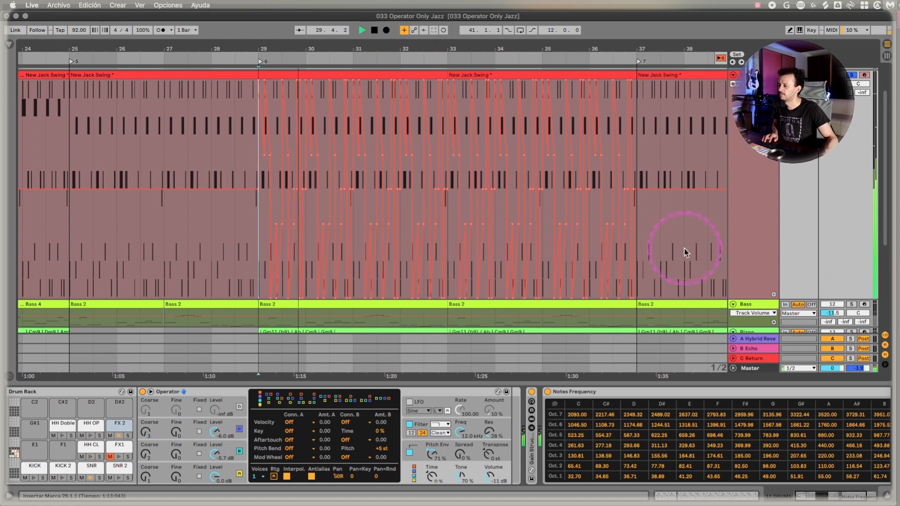
left_click(326, 72)
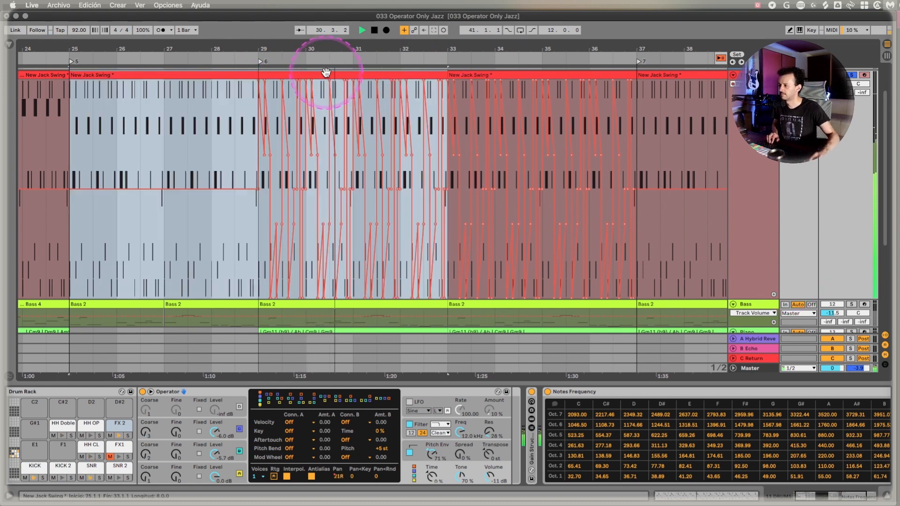
left_click(257, 149)
key("space")
Review the repeated pan automation across bars 29 to 37 and show the oscillator C envelope in FX 2's Operator.
left_click_drag(302, 49, 215, 61)
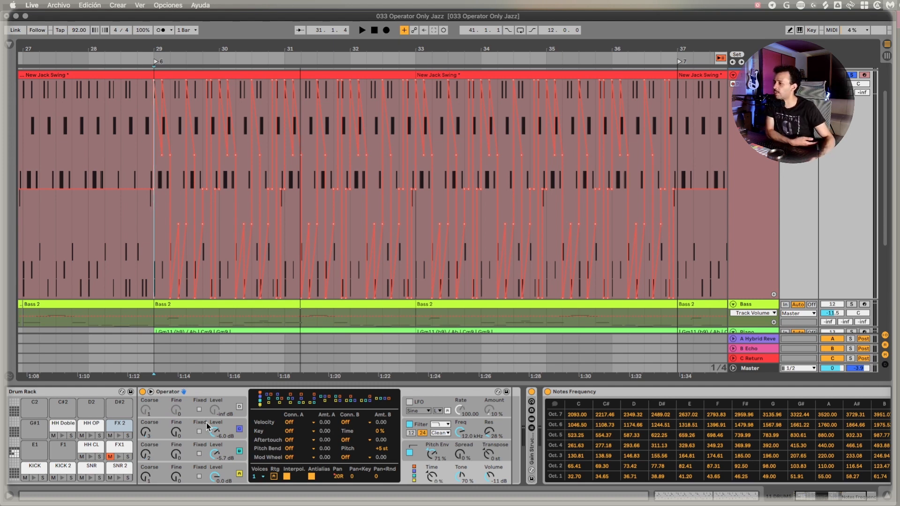
mouse_move(613, 44)
left_mouse_down()
mouse_move(613, 30)
mouse_move(613, 41)
left_mouse_up()
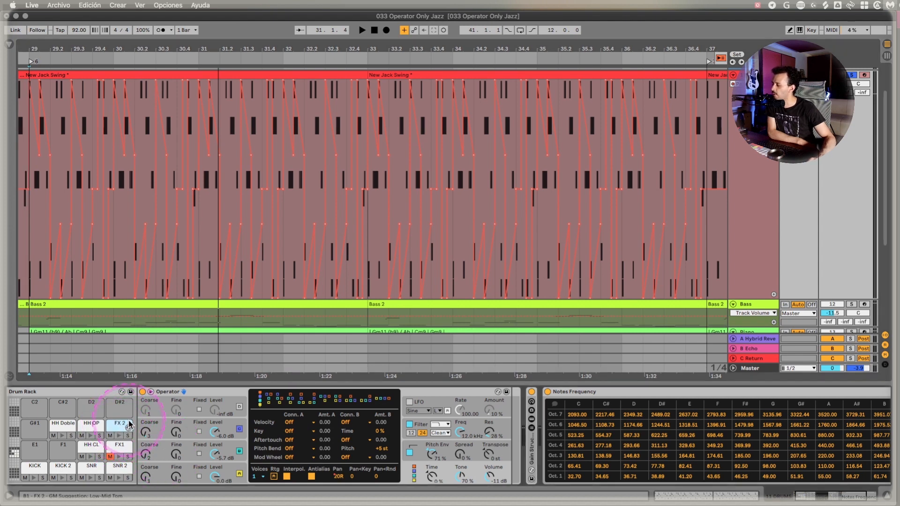
left_click(230, 436)
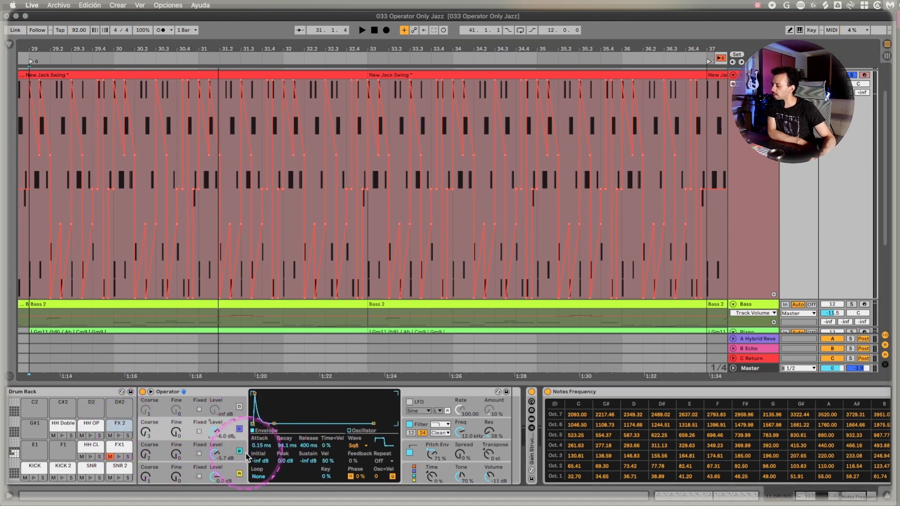